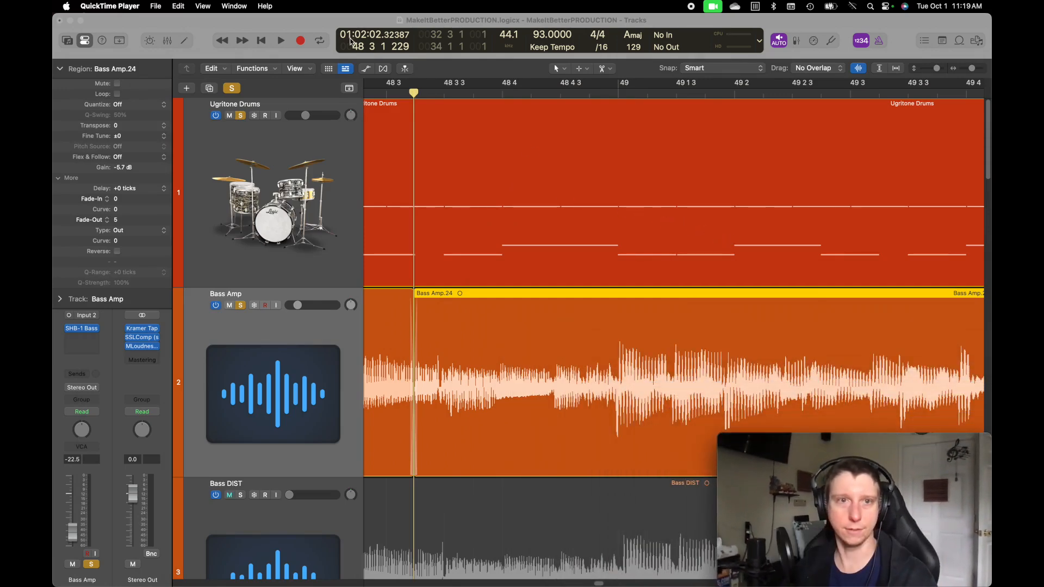
Play the soloed drums and bass through the section around bars 40 to 50 to check the bass timing
click(565, 205)
scroll(566, 205, left, 5)
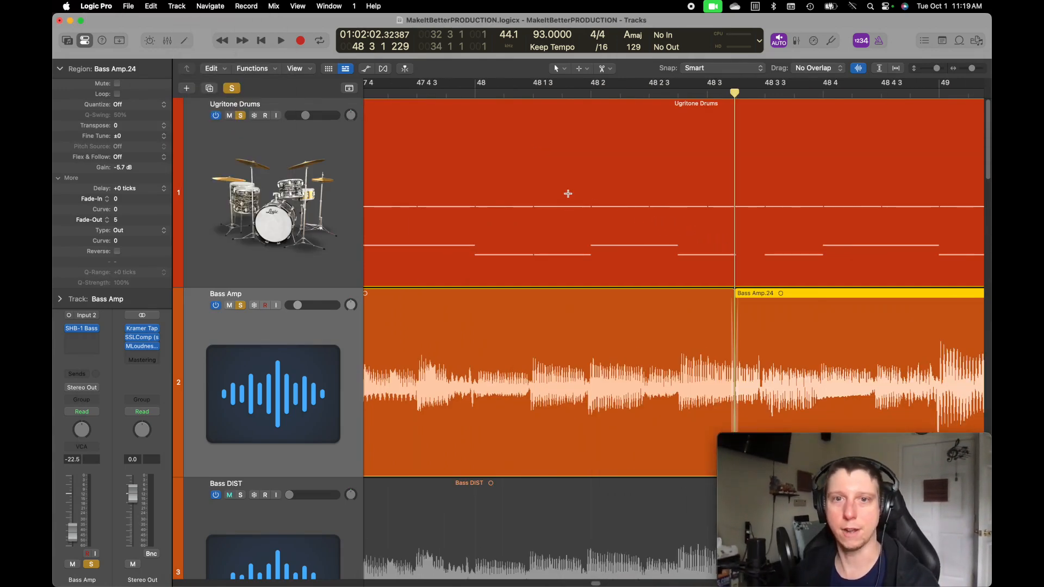
scroll(568, 194, left, 3)
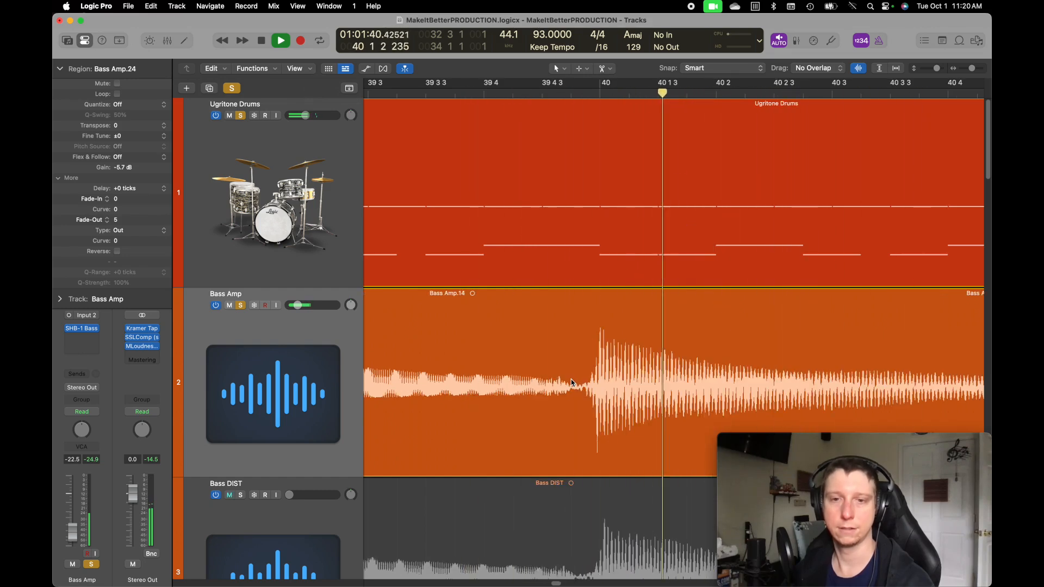
click(572, 380)
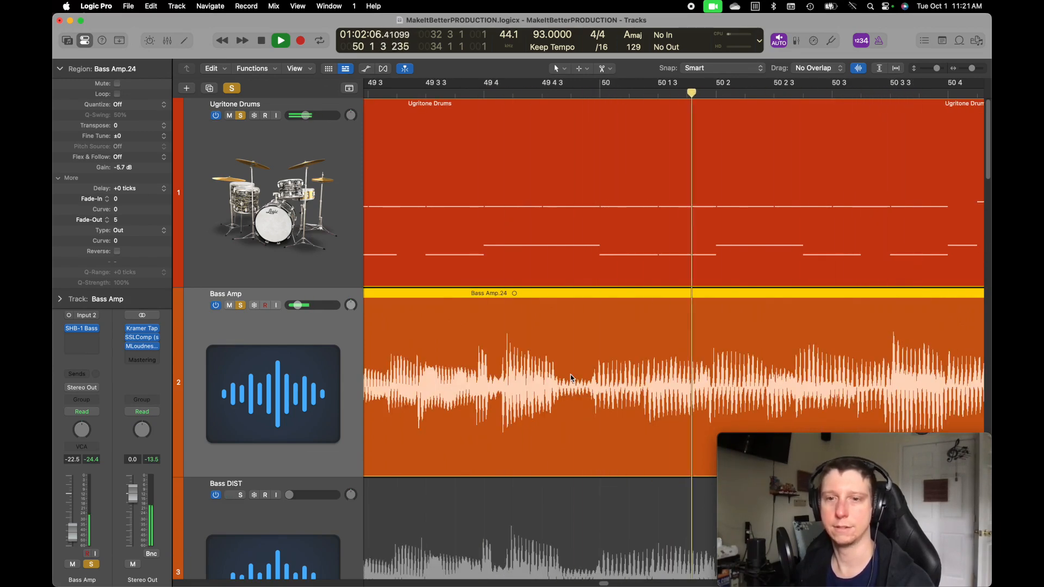
key(space)
Play the drums and bass from bar 48 beat 2 across the start of the Bass Amp.24 region
scroll(598, 348, left, 10)
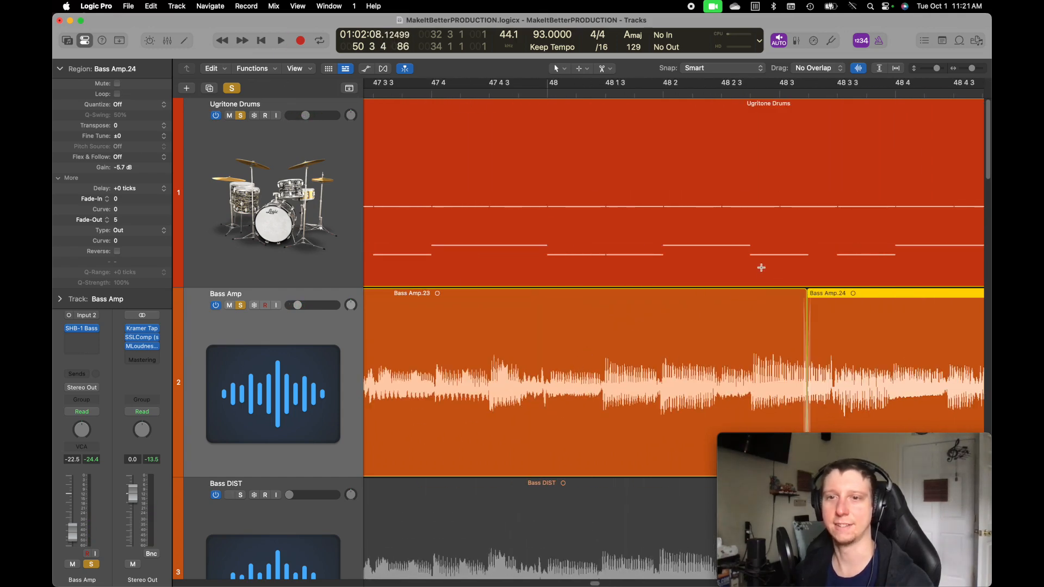
scroll(759, 268, right, 5)
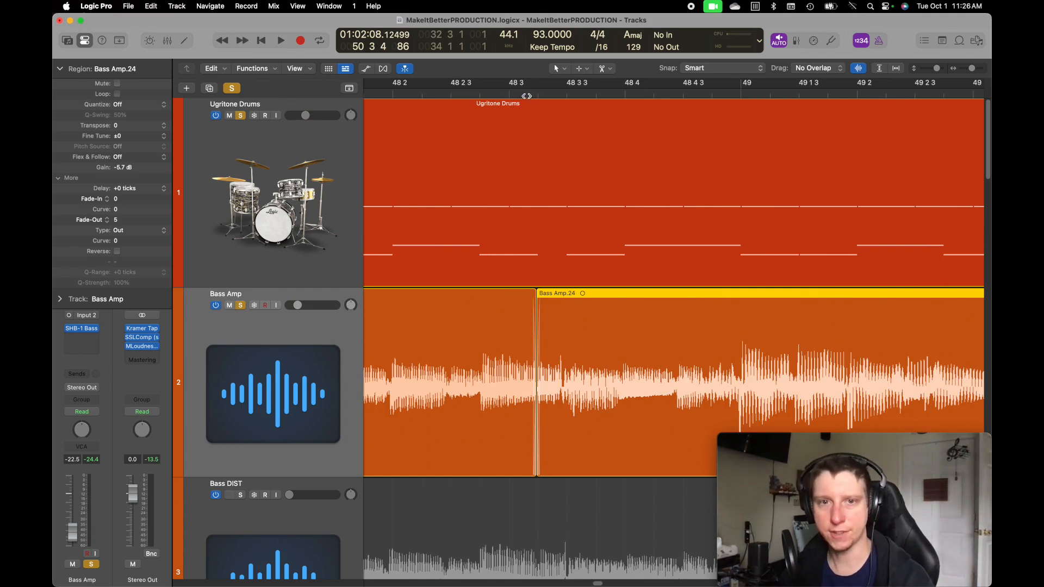
click(394, 93)
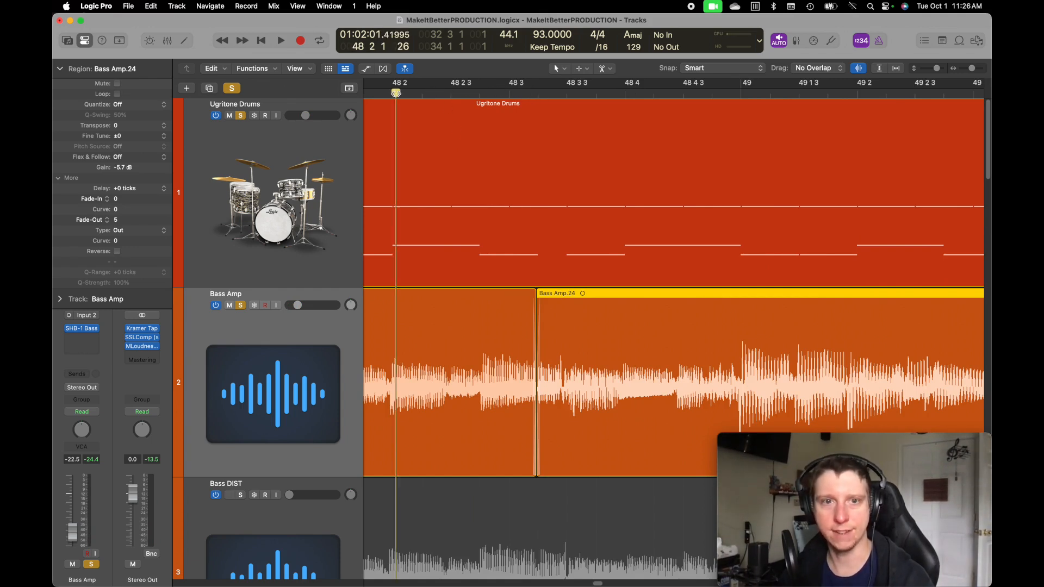
key(space)
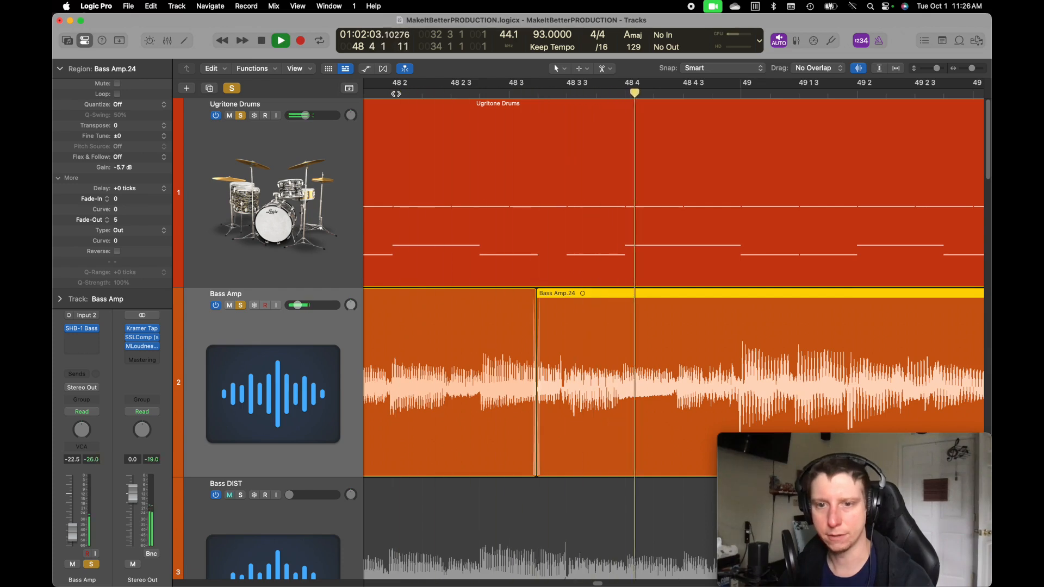
key(space)
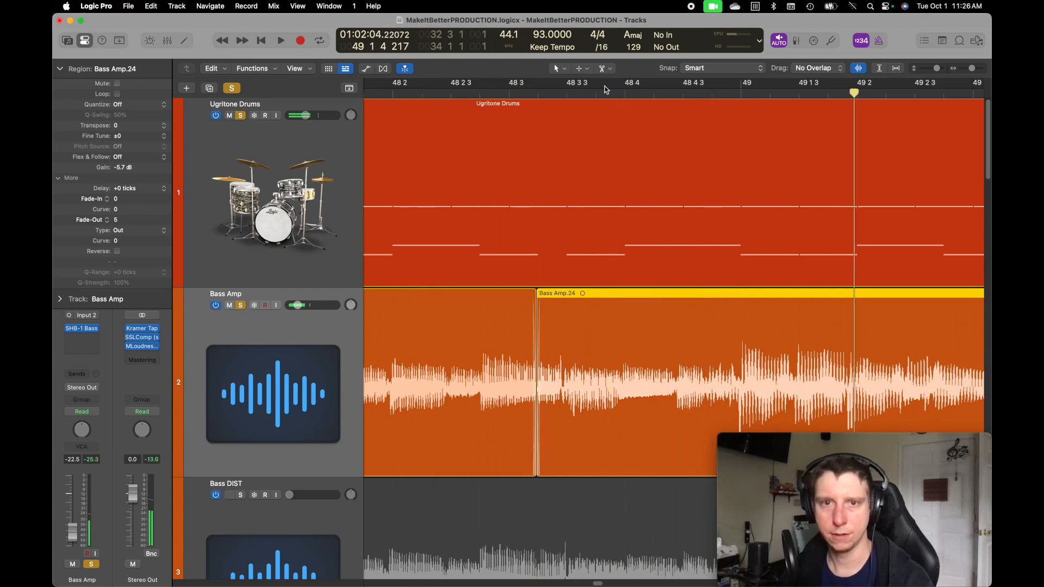
Place the playhead near the start of Bass Amp.24 and step it back and forth between the bass transients
click(553, 93)
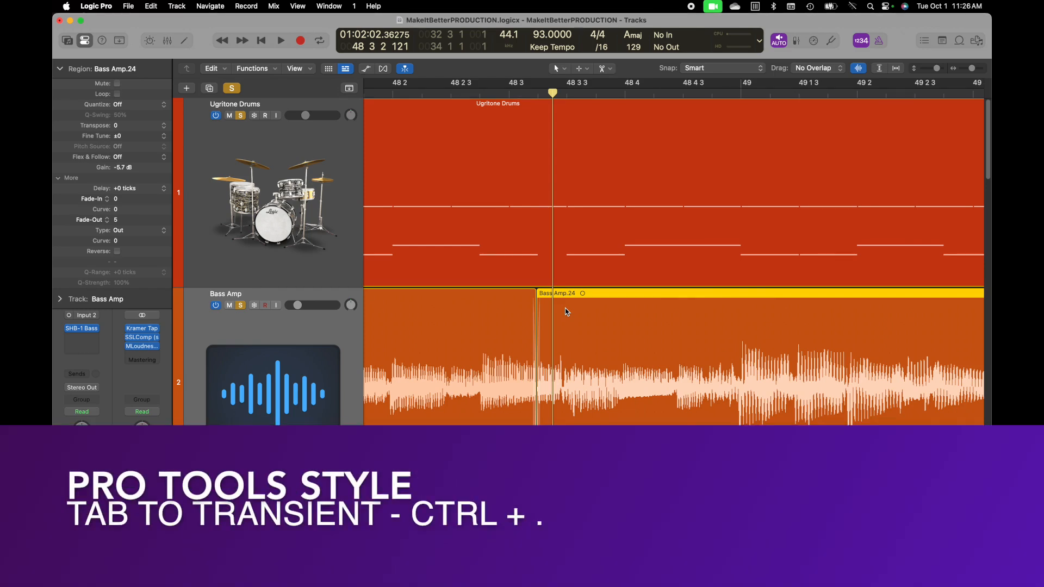
key(ctrl+comma)
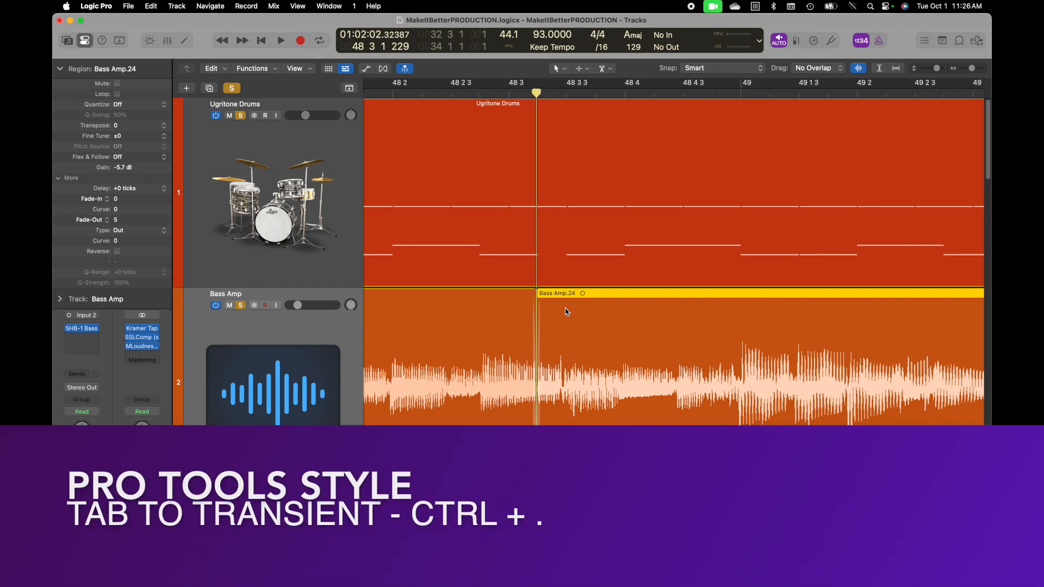
key(ctrl+period)
key(ctrl+period)
key(ctrl+comma)
key(ctrl+period)
key(ctrl+comma)
key(ctrl+period)
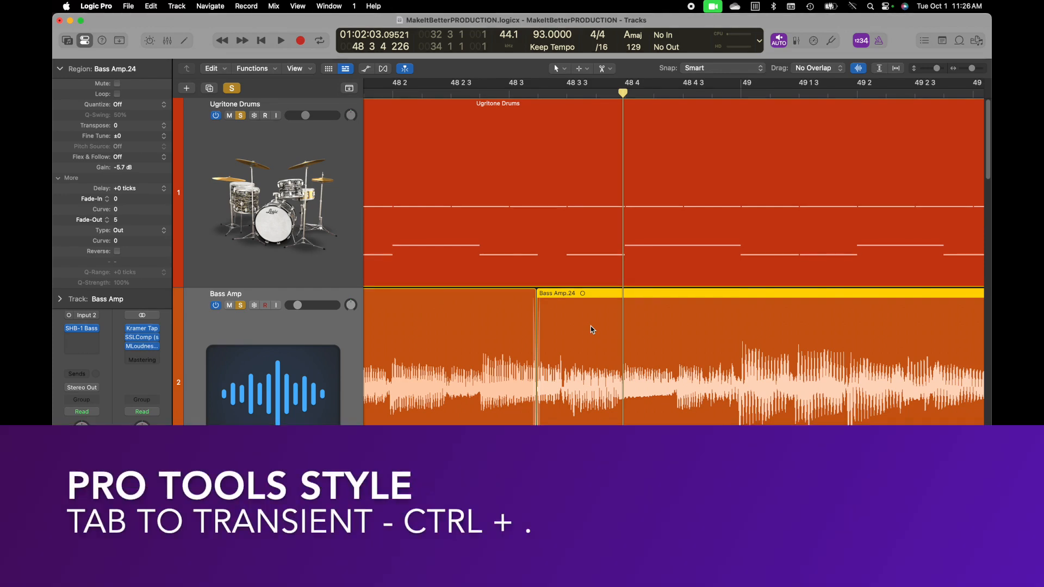
key(ctrl+period)
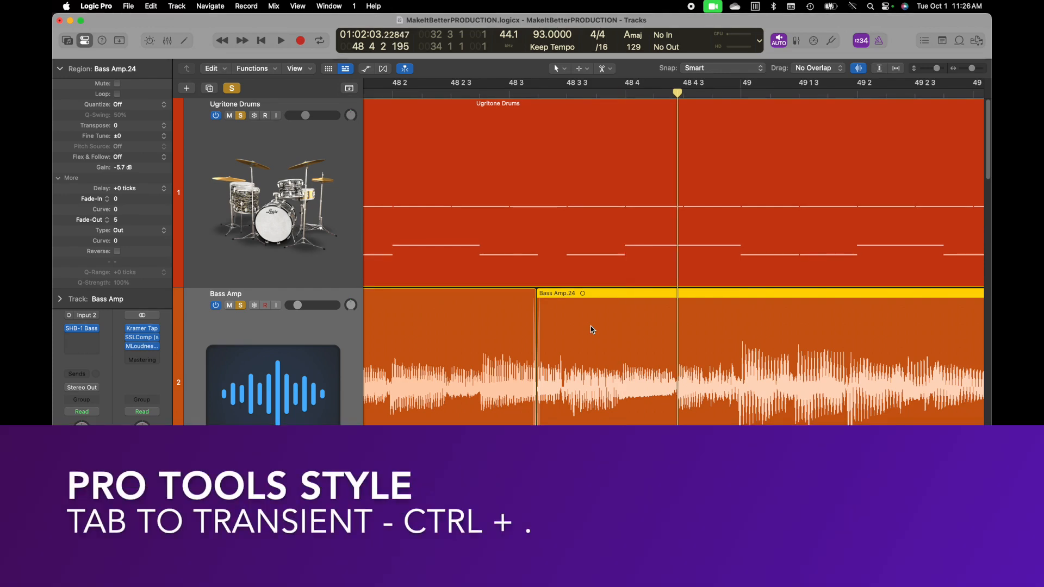
key(ctrl+comma)
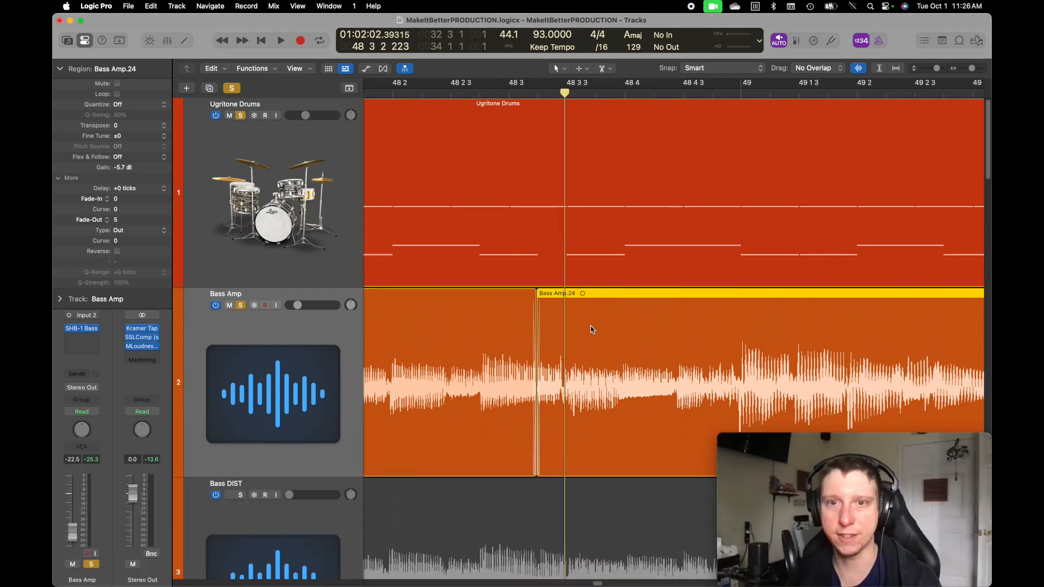
key(ctrl+period)
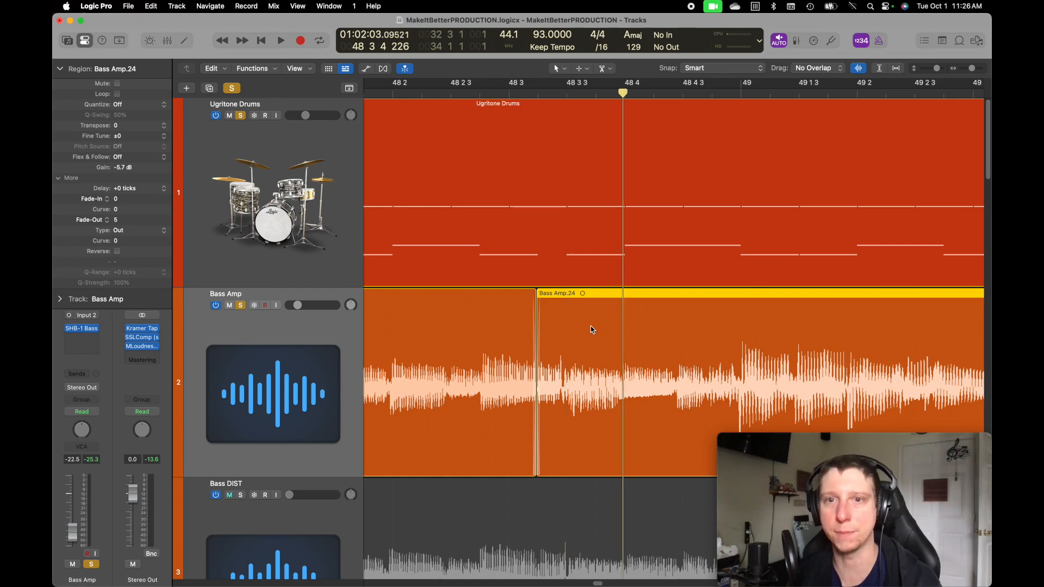
key(ctrl+period)
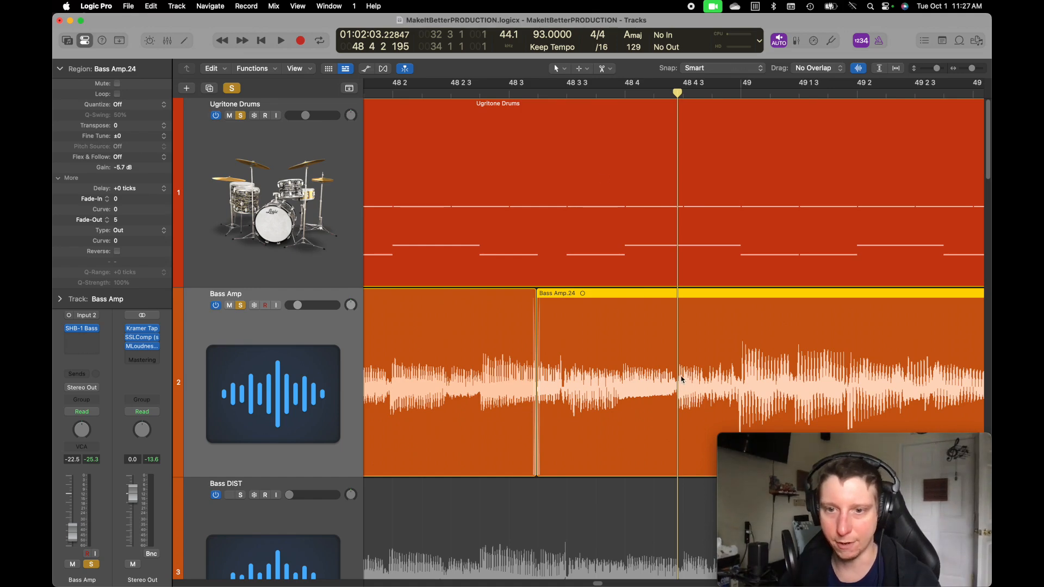
Snap the playhead to the bass transient at 48 4 2 195 and split the Bass Amp.24 region there
click(680, 96)
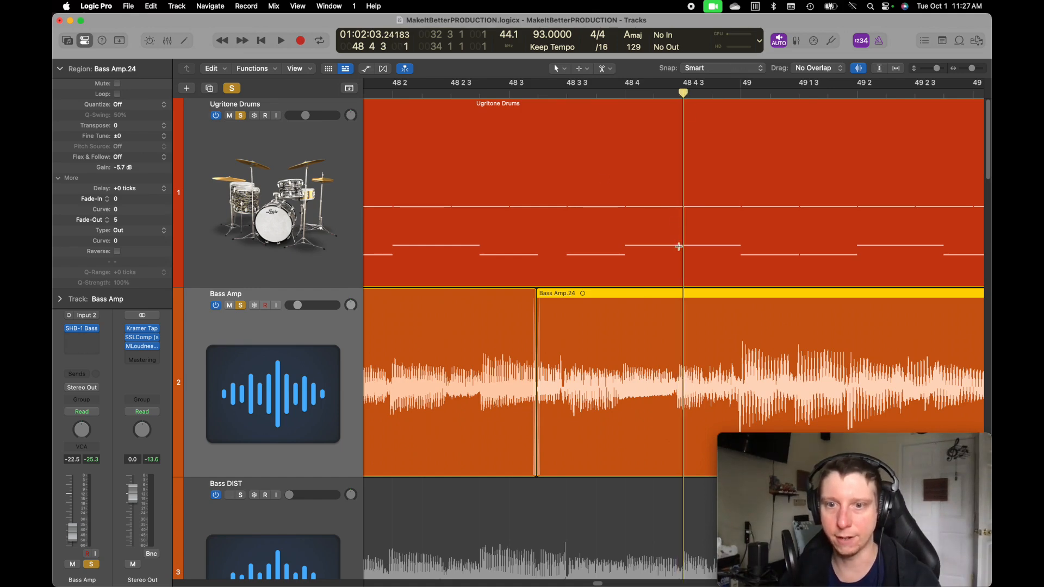
scroll(690, 280, right, 5)
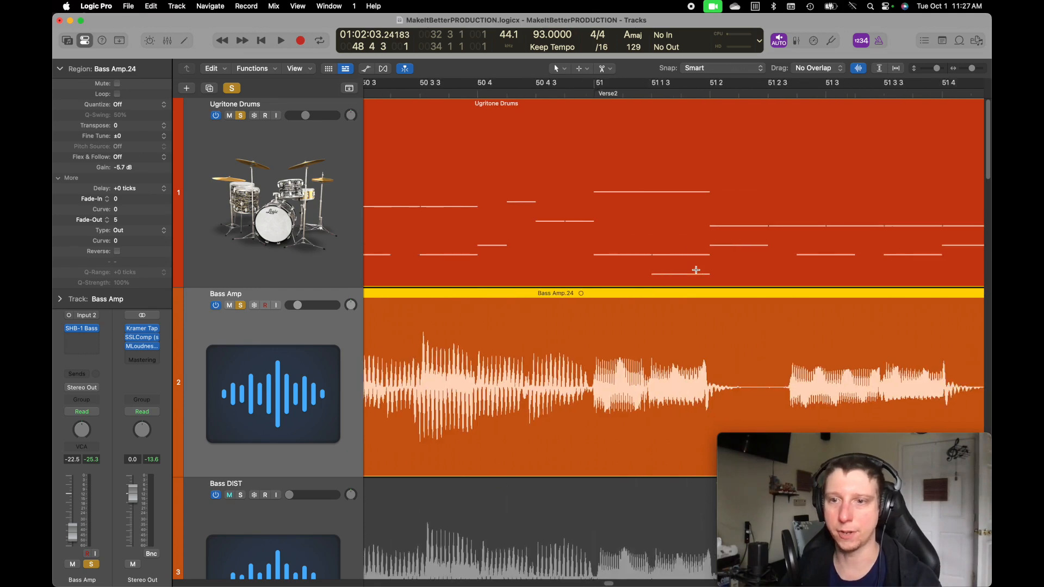
scroll(682, 245, left, 5)
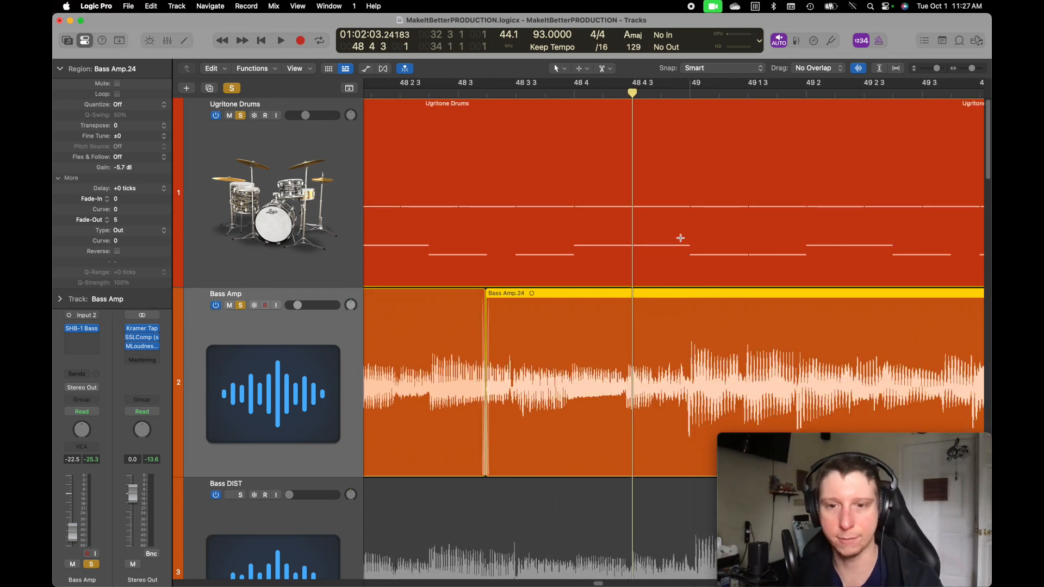
key(ctrl+Left)
key(ctrl+Left)
key(ctrl+Right)
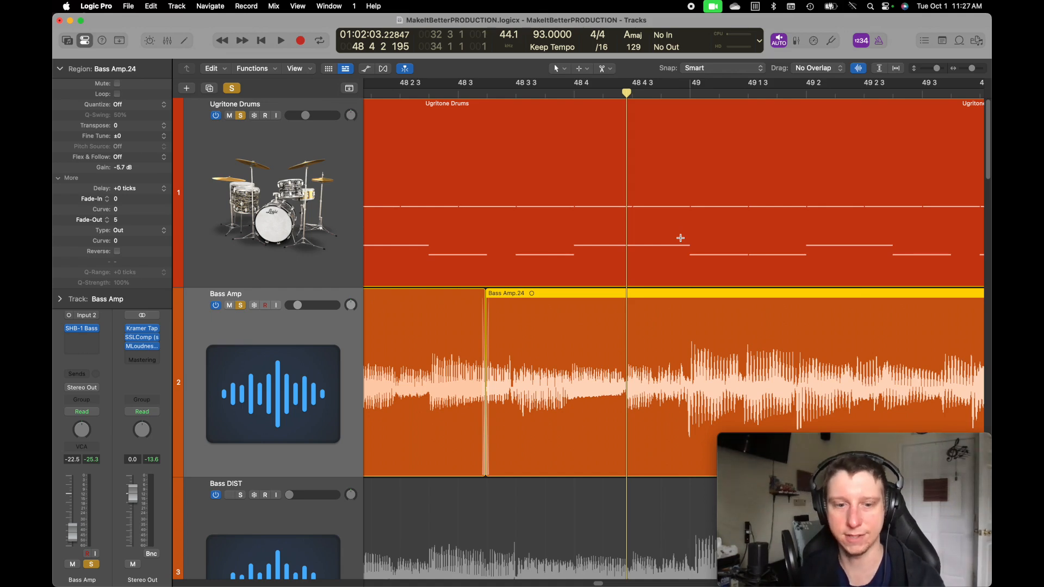
key(super+t)
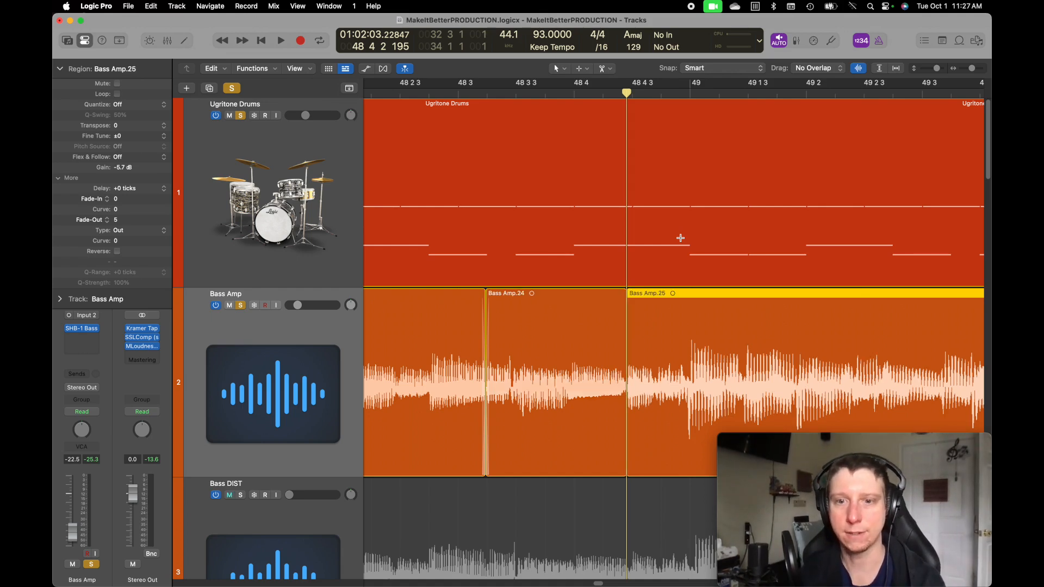
Move the playhead to the next bass transient at 48 4 3 227 and split the region there
key(ctrl+Right)
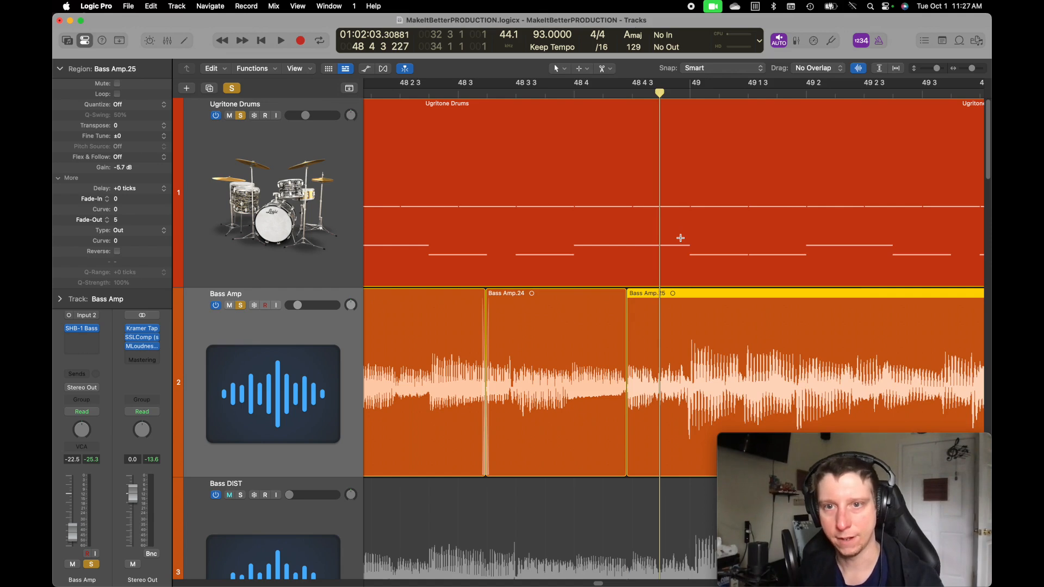
key(ctrl+Right)
key(ctrl+Left)
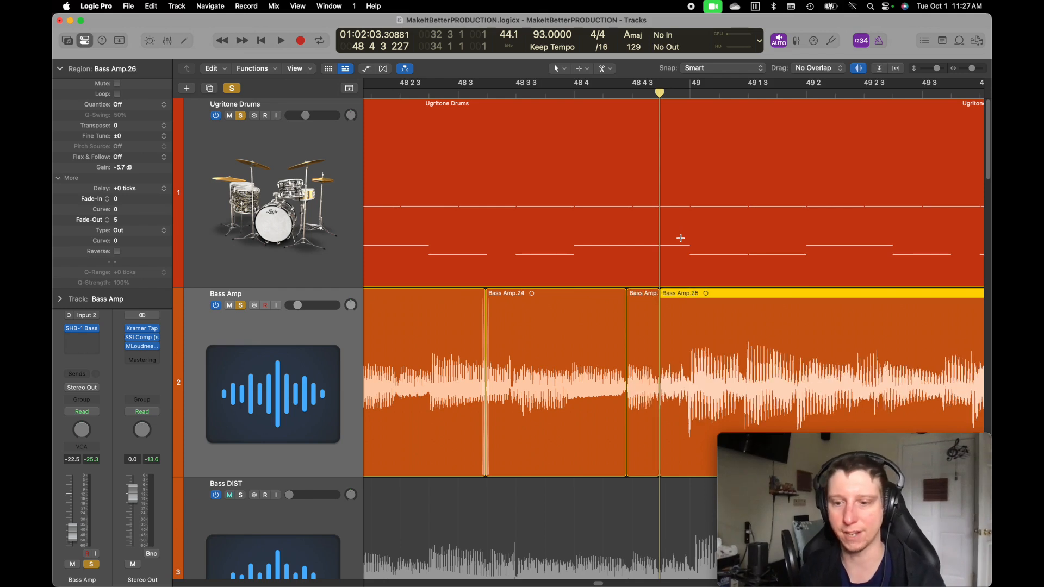
key(super+t)
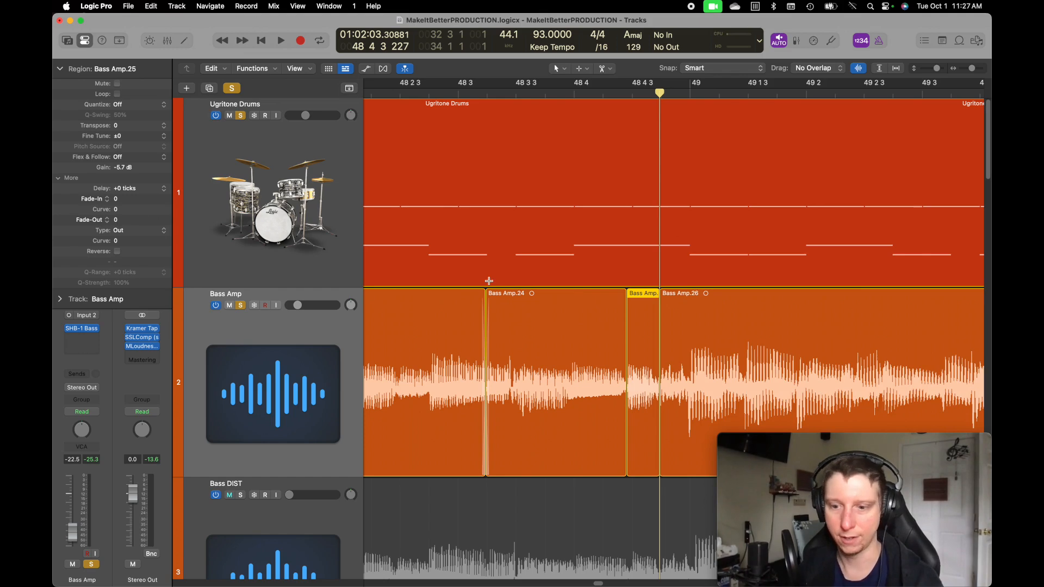
Select the short bass region between the two cuts and slip its audio later within the region in three nudges
scroll(489, 281, right, 5)
scroll(489, 281, left, 3)
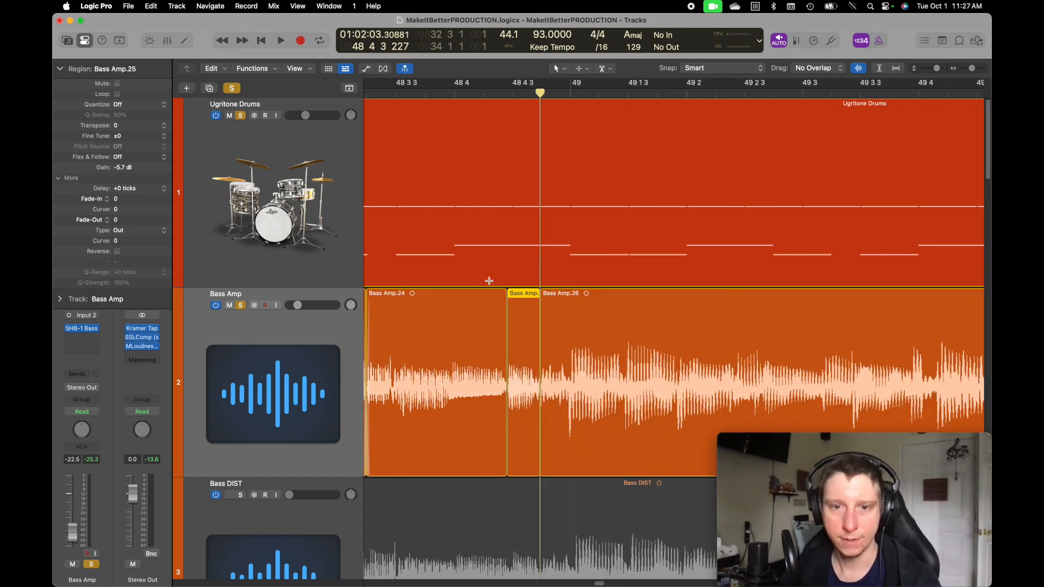
key(Right)
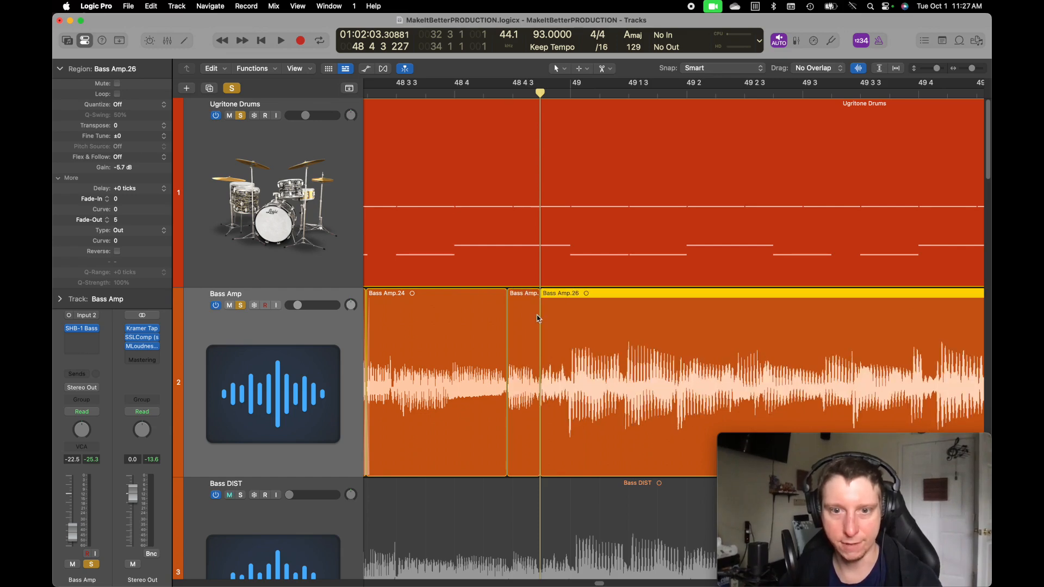
click(530, 301)
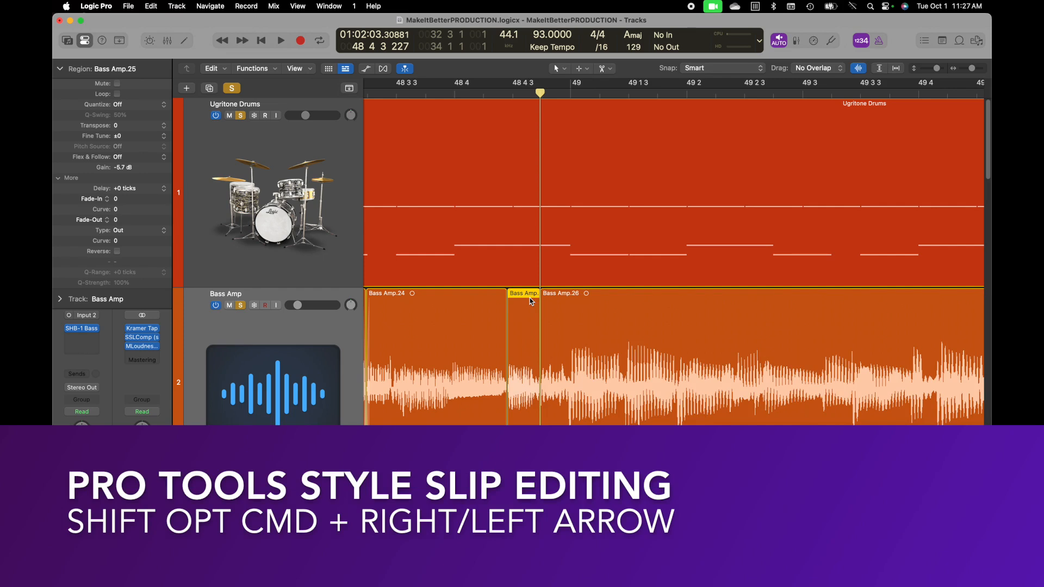
key(alt+shift+super+Right)
key(alt+shift+super+Right)
key(alt+shift+super+Right)
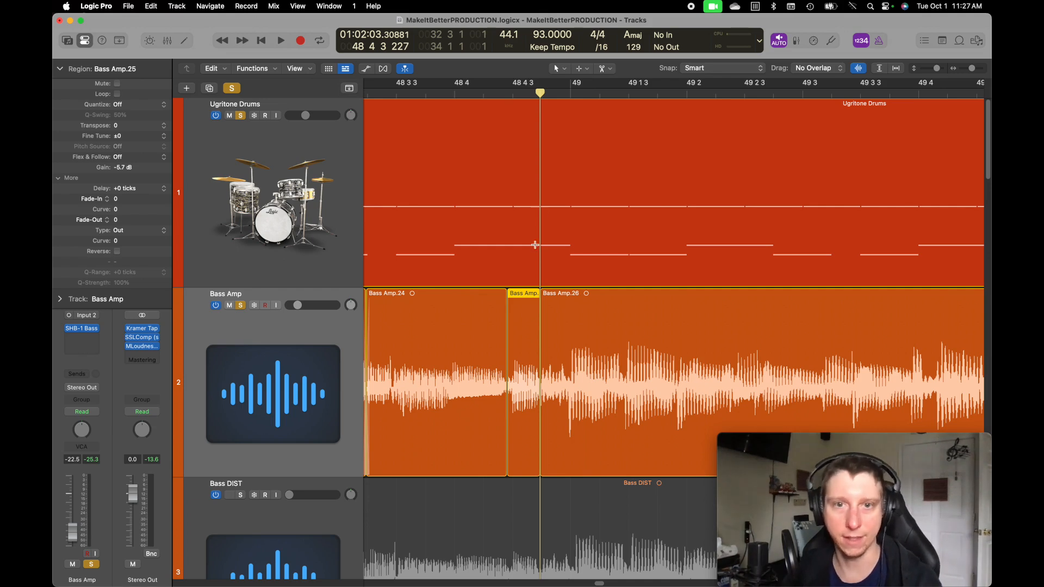
Move the boundary between Bass Amp.24 and the slipped region 58 ticks earlier, to 48 4 2 137, and play back the edit
click(511, 90)
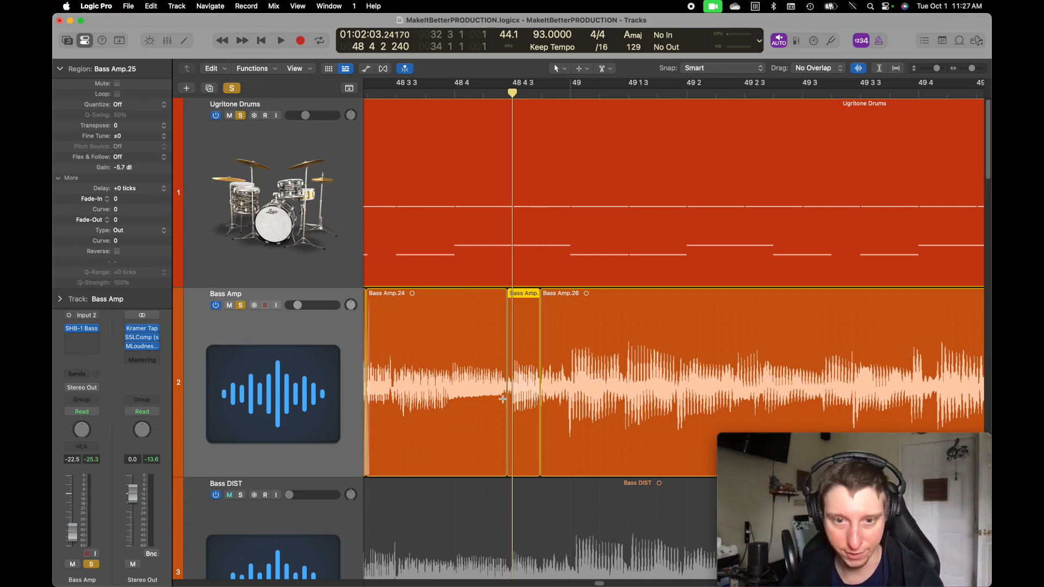
drag(507, 395, 499, 396)
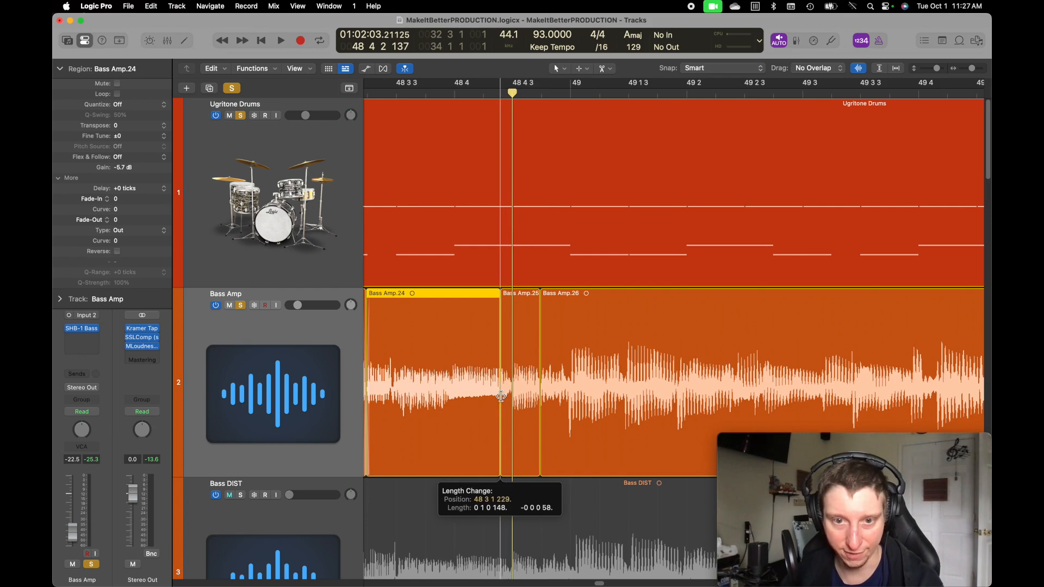
click(388, 93)
key(space)
key(space)
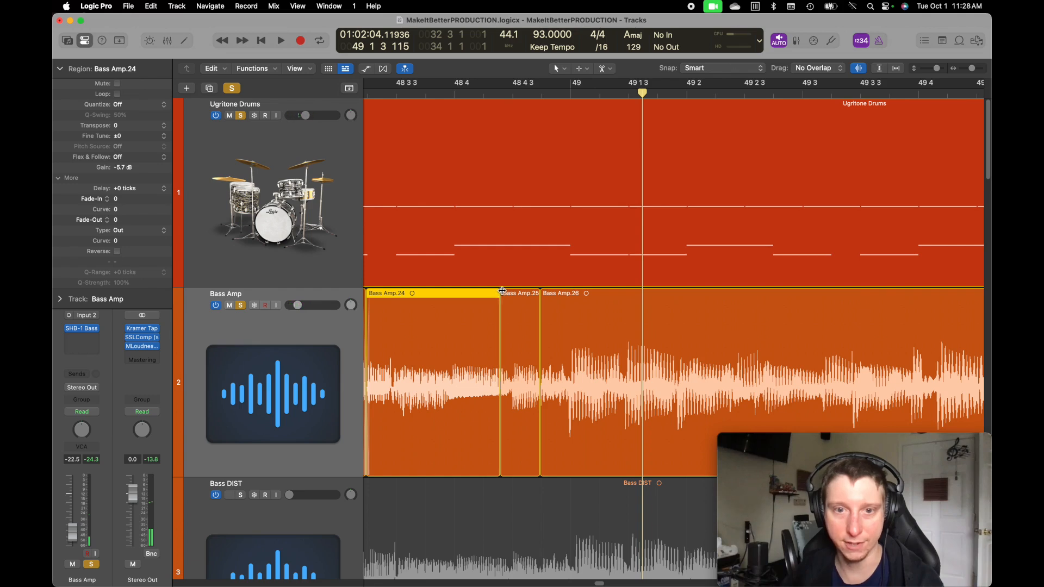
Add short crossfades at both edges of the slipped Bass Amp.25 region and play back the result from bar 48 beat 3
drag(501, 291, 498, 292)
click(539, 290)
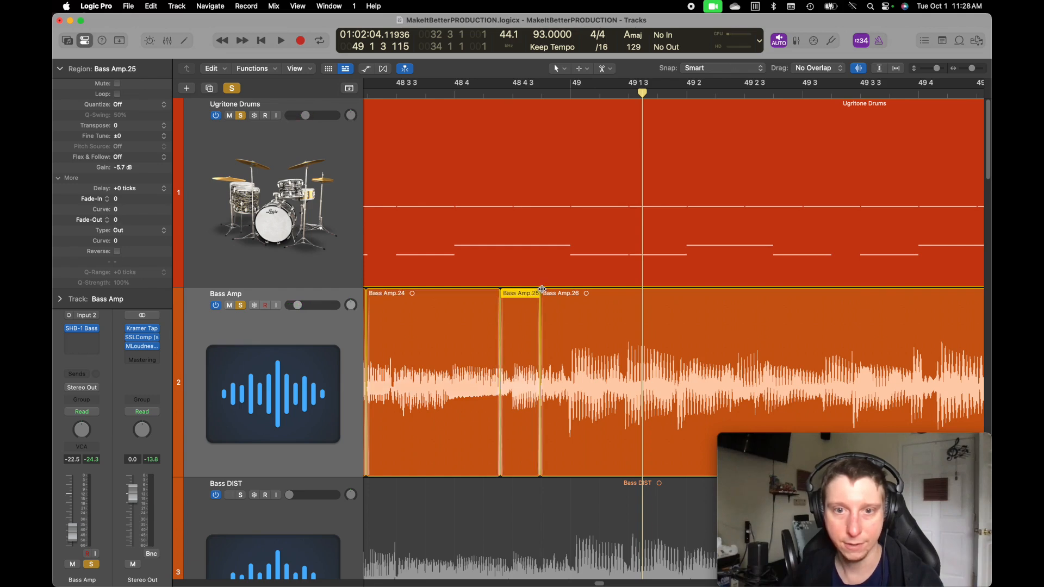
key(space)
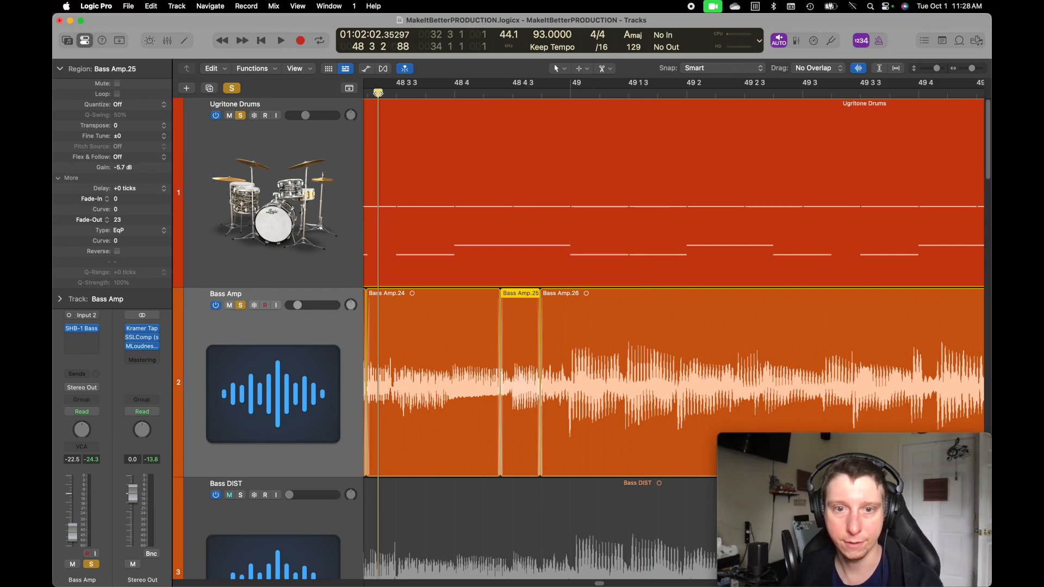
key(space)
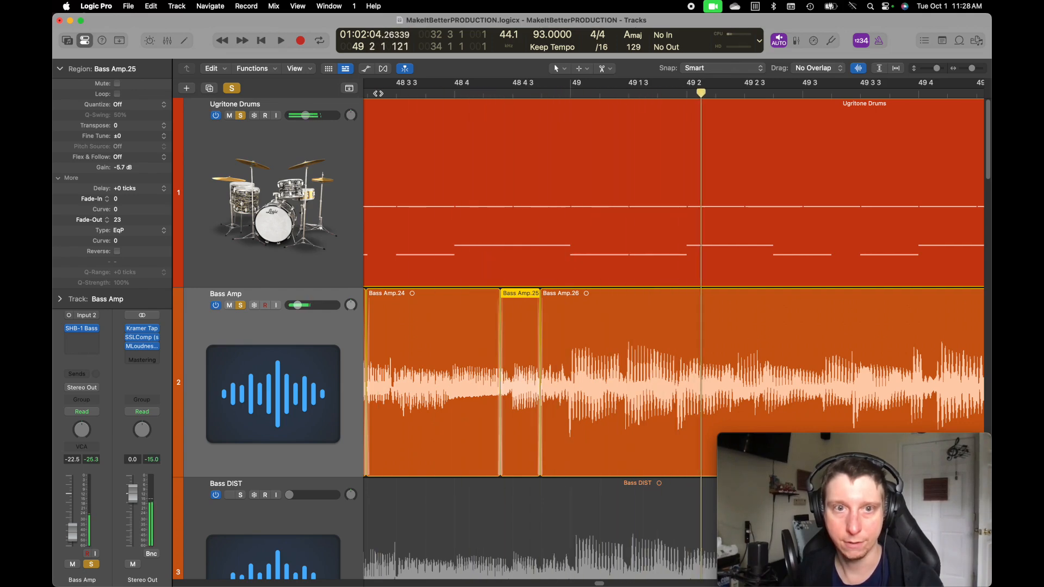
Play the edited bass passage once more into bar 49 and select the following Bass Amp.26 region
scroll(400, 114, left, 7)
click(461, 94)
key(space)
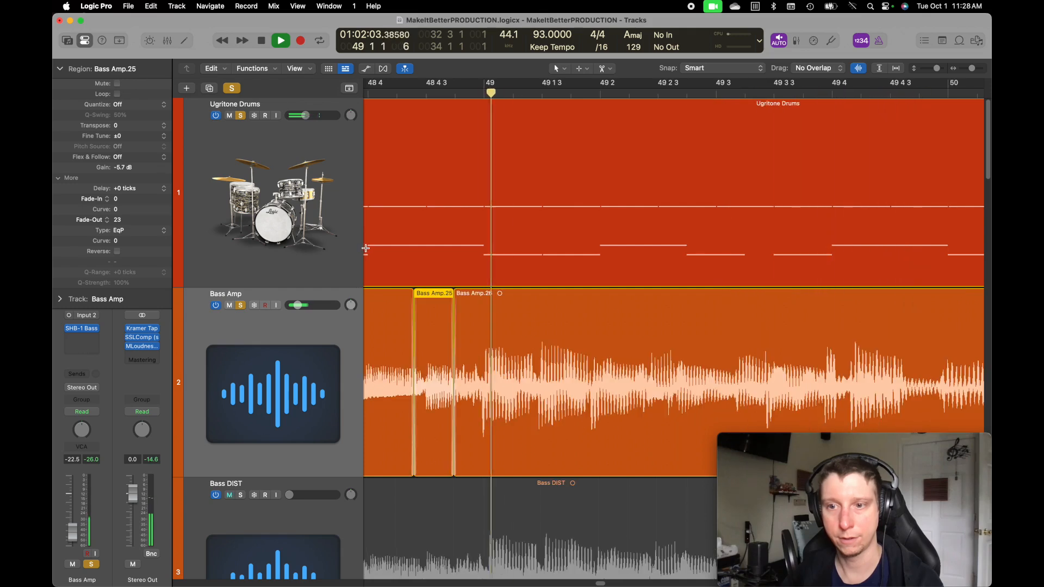
key(space)
shift+click(470, 295)
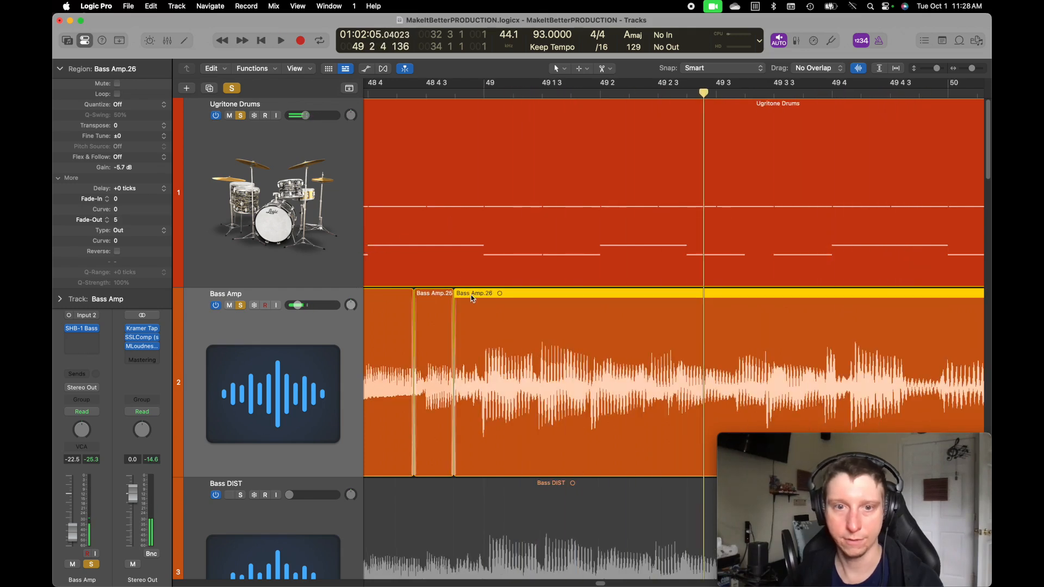
Select the Bass Amp.25 region, move the playhead back to the transient at 48 4 2 240, and reselect Bass Amp.26
click(441, 299)
key(ctrl+comma)
key(ctrl+comma)
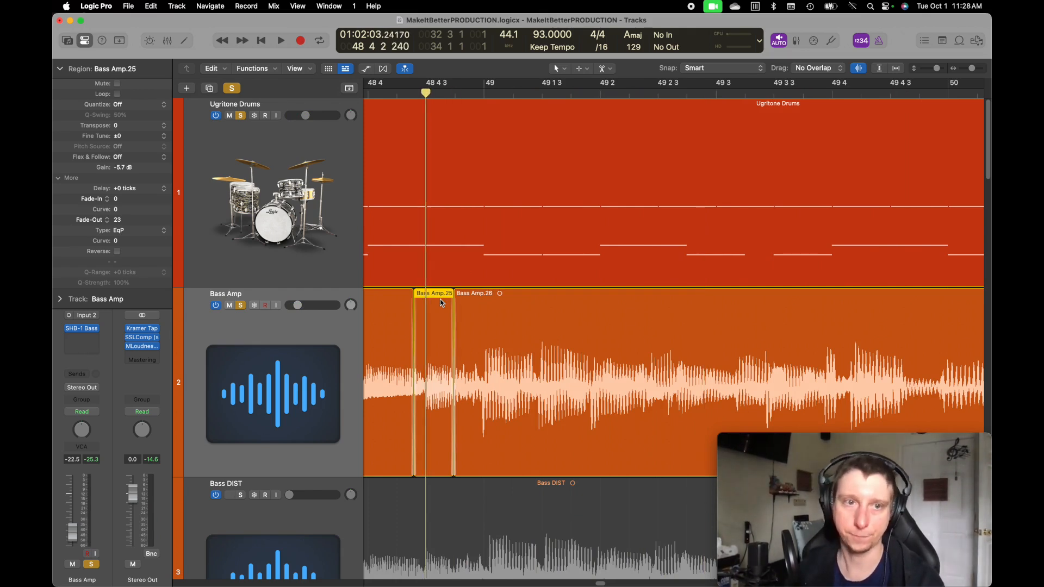
click(470, 295)
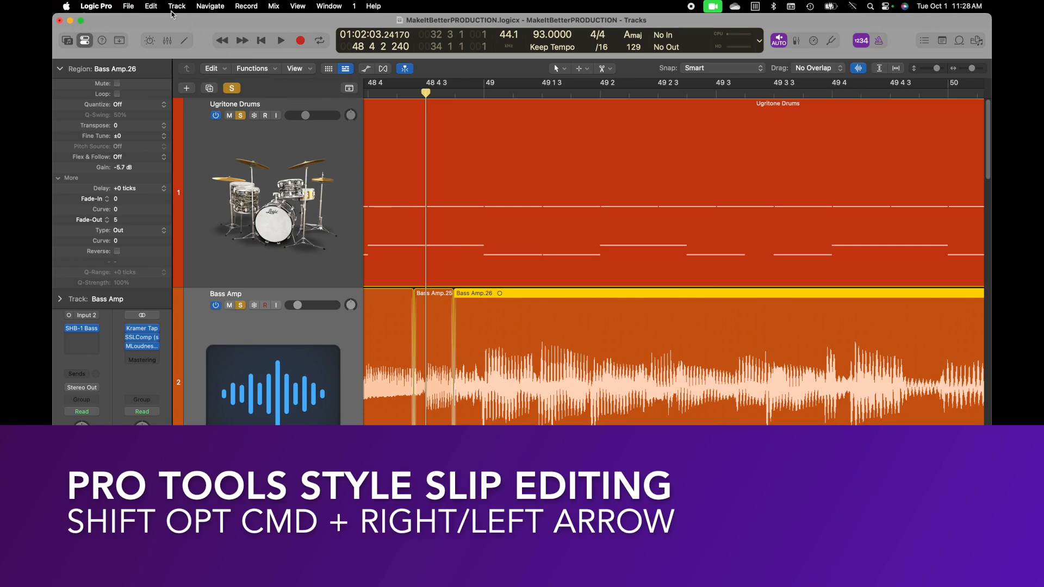
Open the editor for key command assignments
click(107, 5)
mouse_move(201, 62)
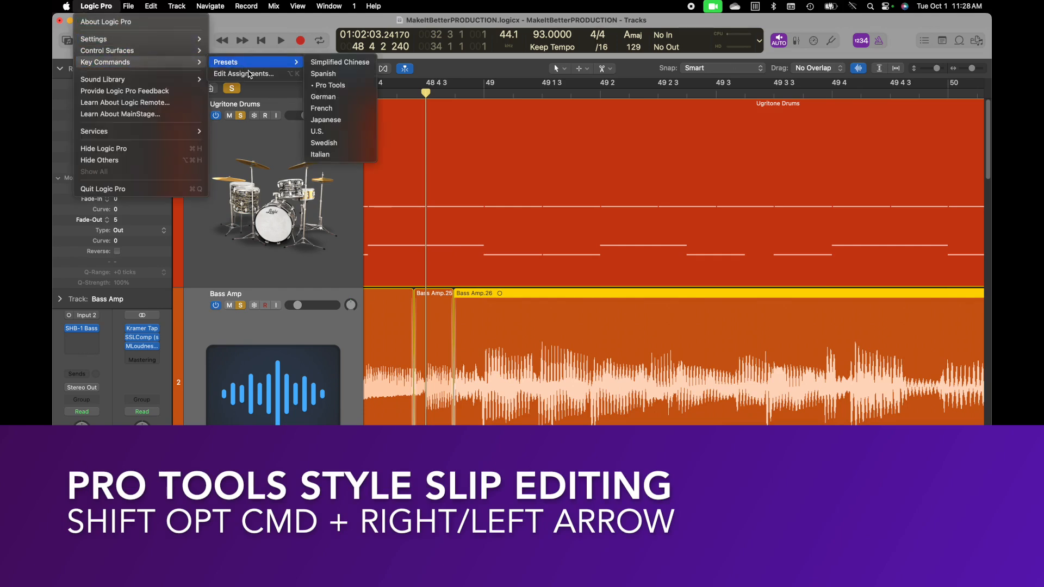
click(244, 73)
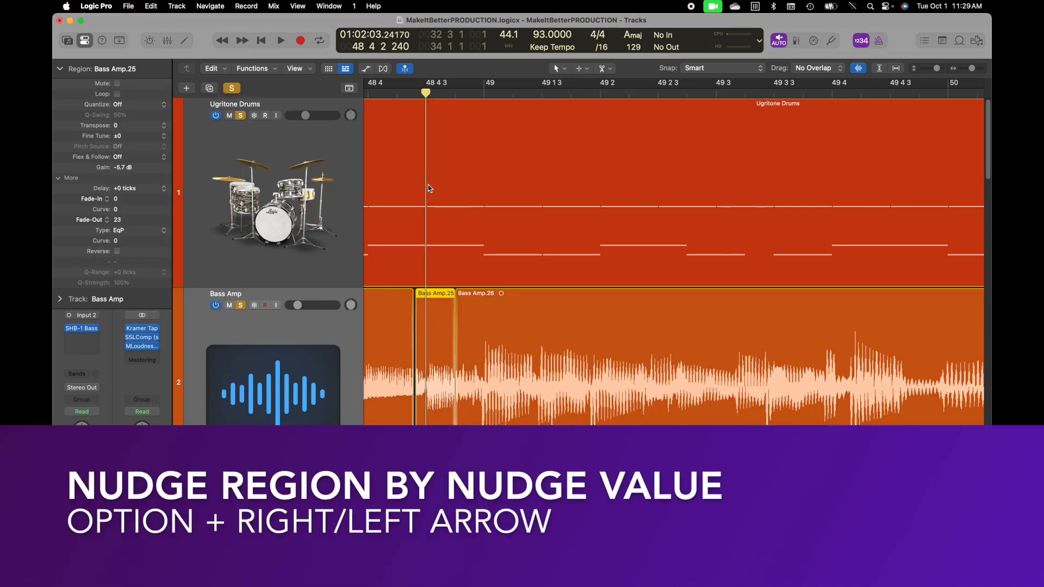
Try nudging the whole Bass Amp.25 region by the nudge value and undo the nudges
key(alt+Left)
key(super+z)
key(super+z)
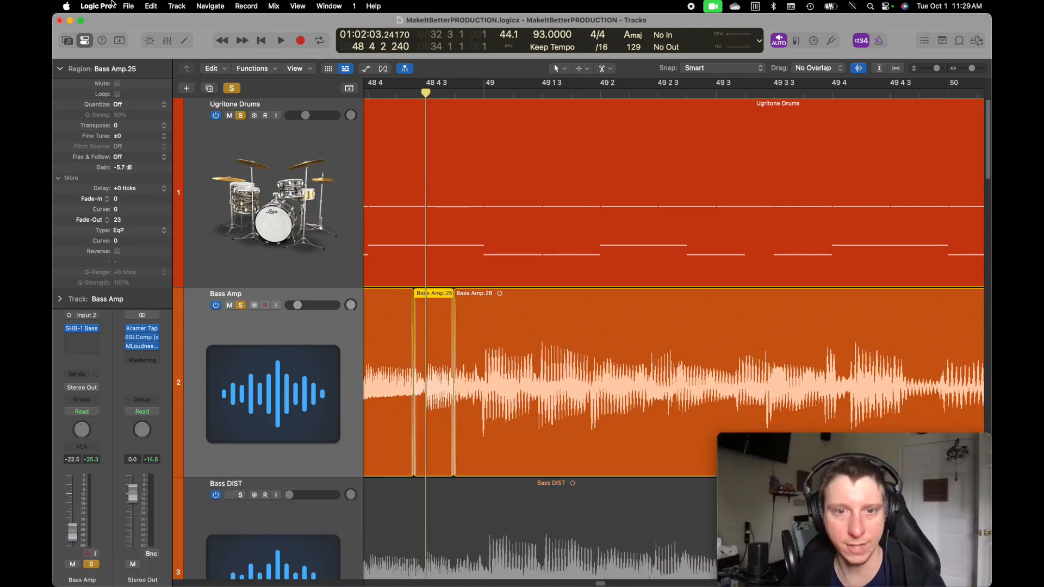
Look up the key commands for "slip" in the key command assignments and close the window
click(69, 4)
mouse_move(116, 6)
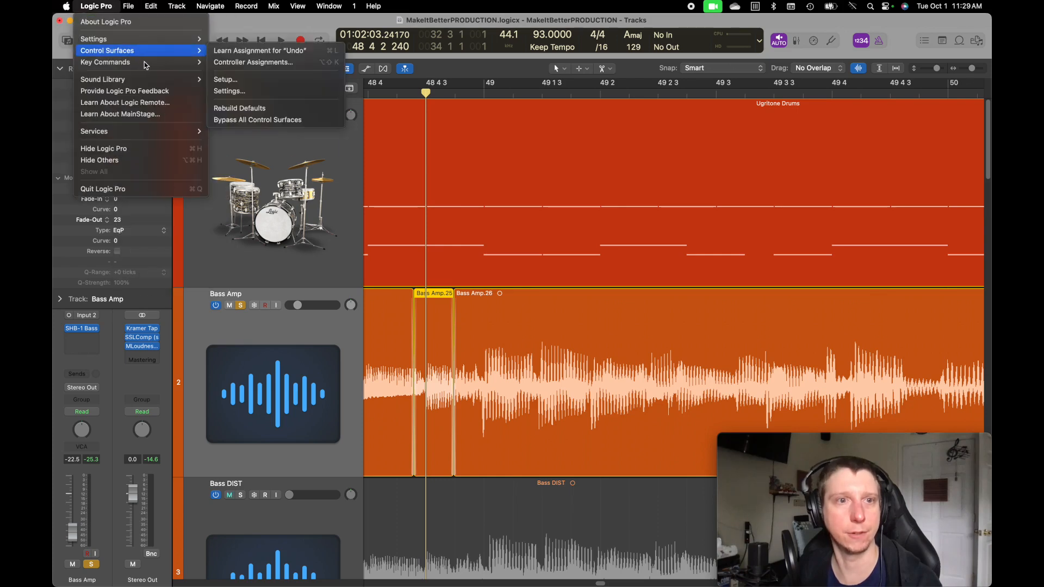
mouse_move(160, 64)
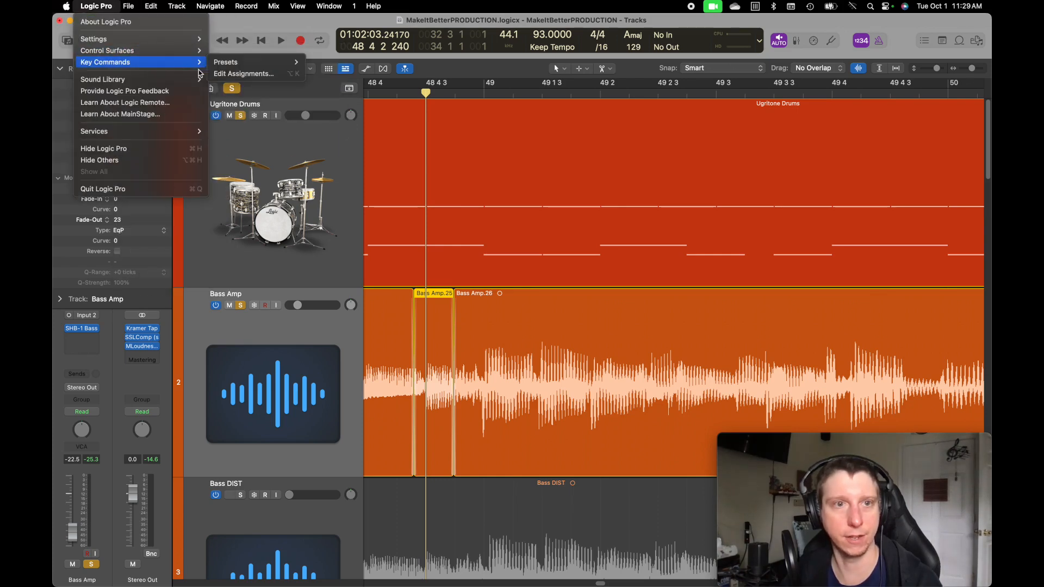
click(244, 74)
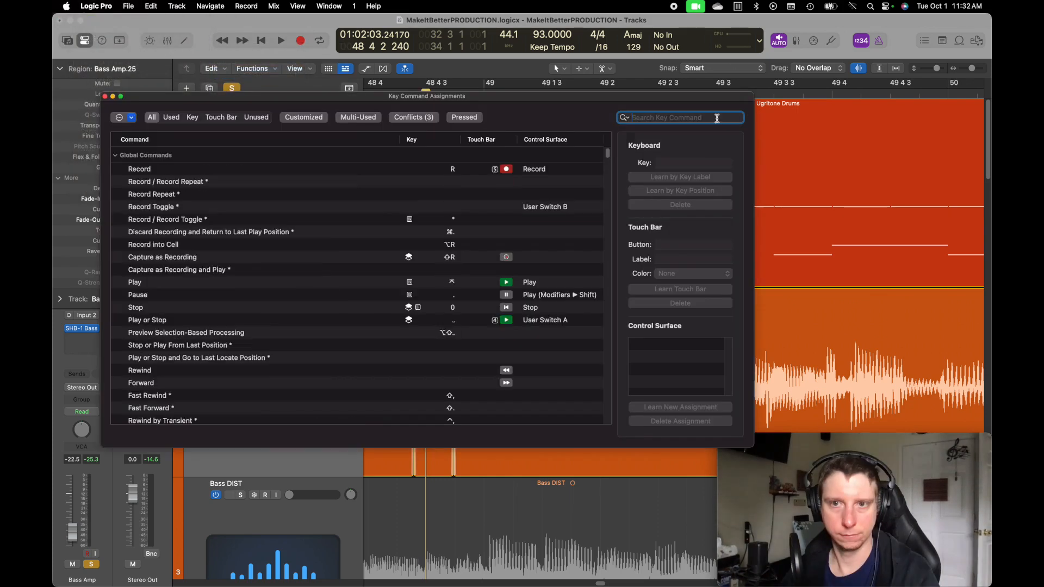
text(slip)
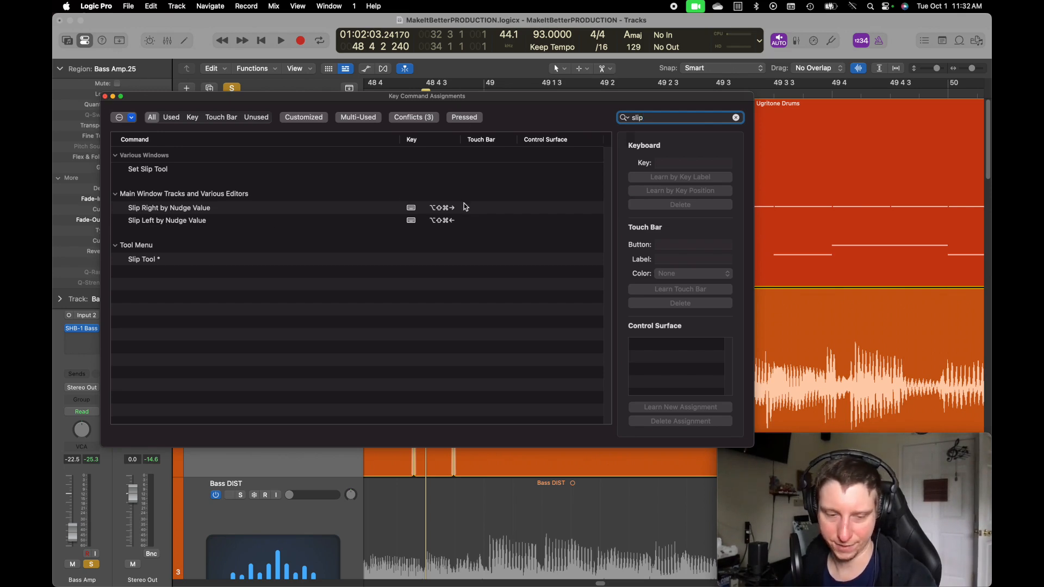
key(super+w)
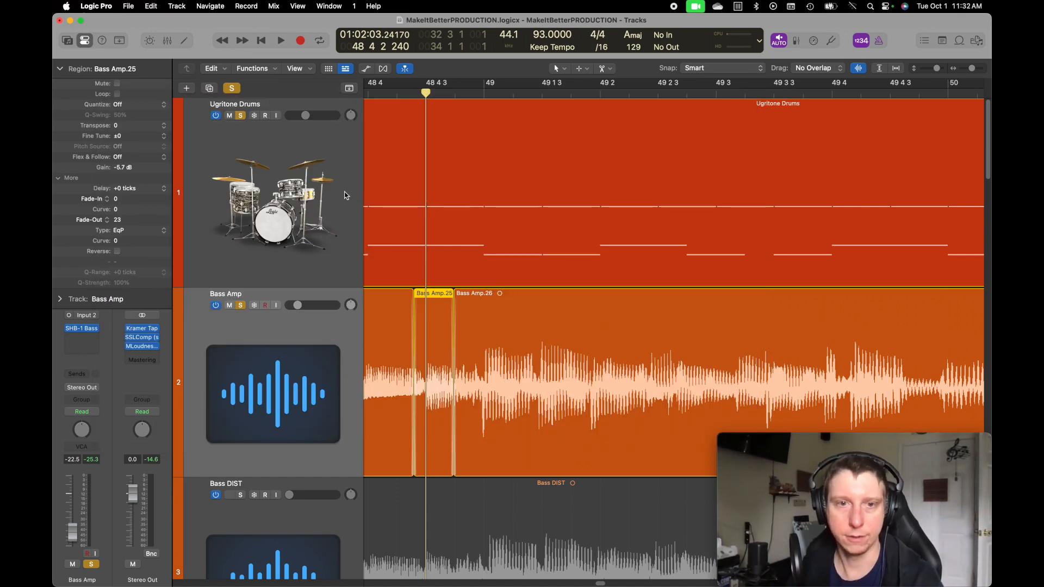
Show the toolbar, check the available nudge value options, and hide the toolbar again
click(120, 43)
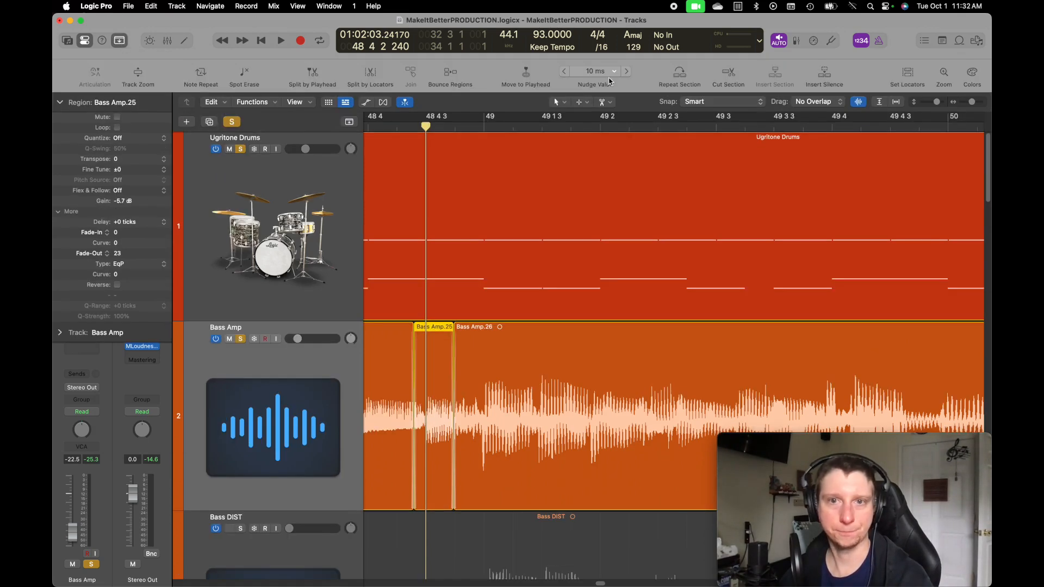
click(603, 72)
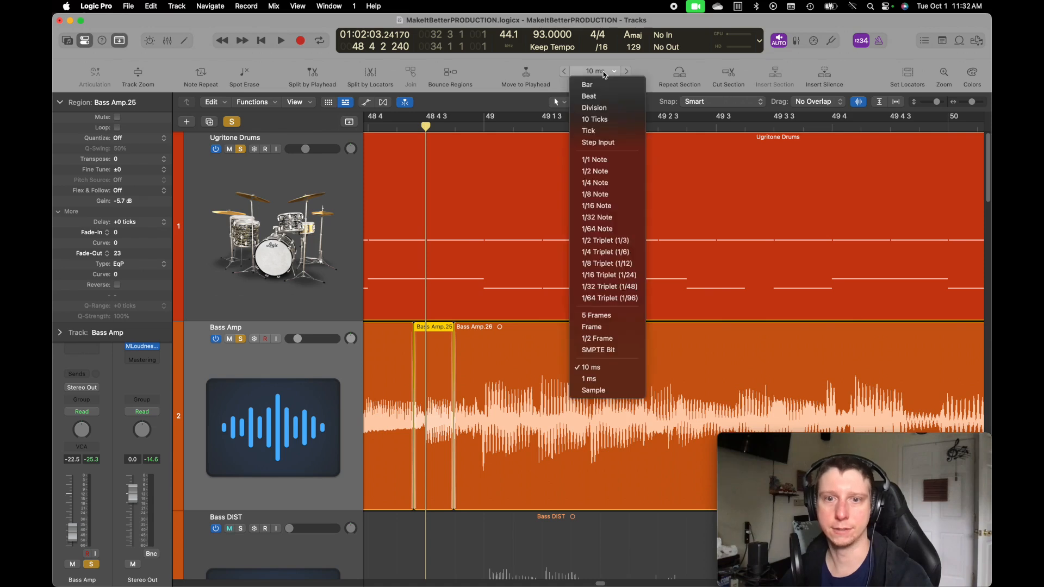
click(611, 350)
key(ctrl+alt+super+t)
Select the Bass Amp.26 region and step through its early transients, returning to the one at 48 4 3 227
click(474, 295)
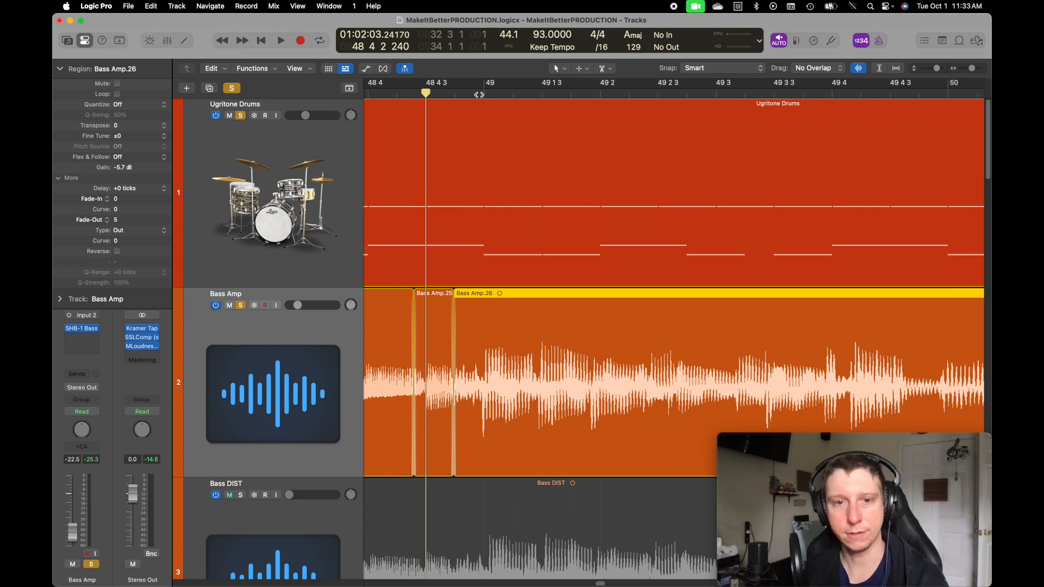
key(ctrl+Right)
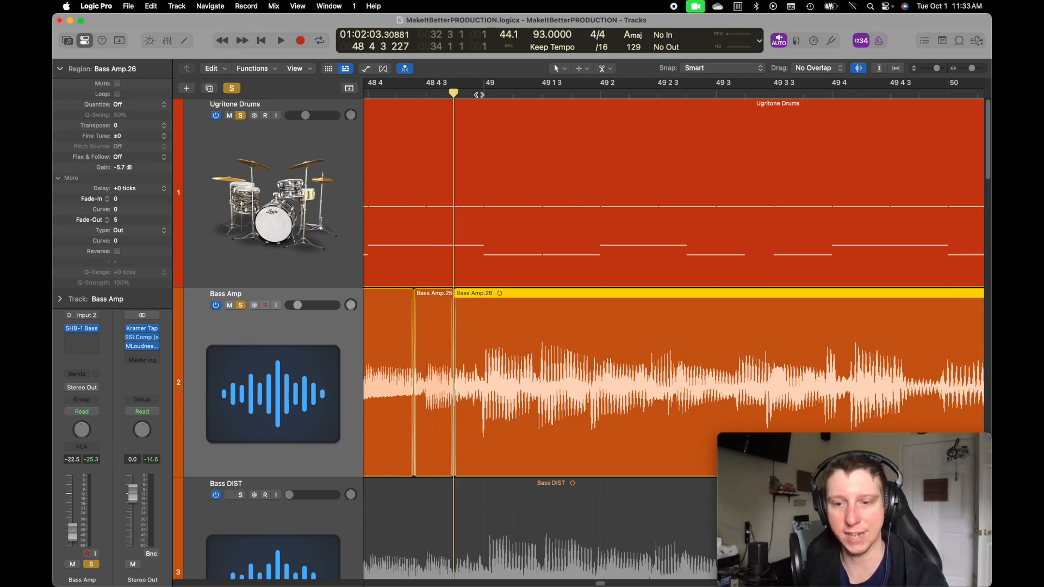
click(479, 95)
key(ctrl+Right)
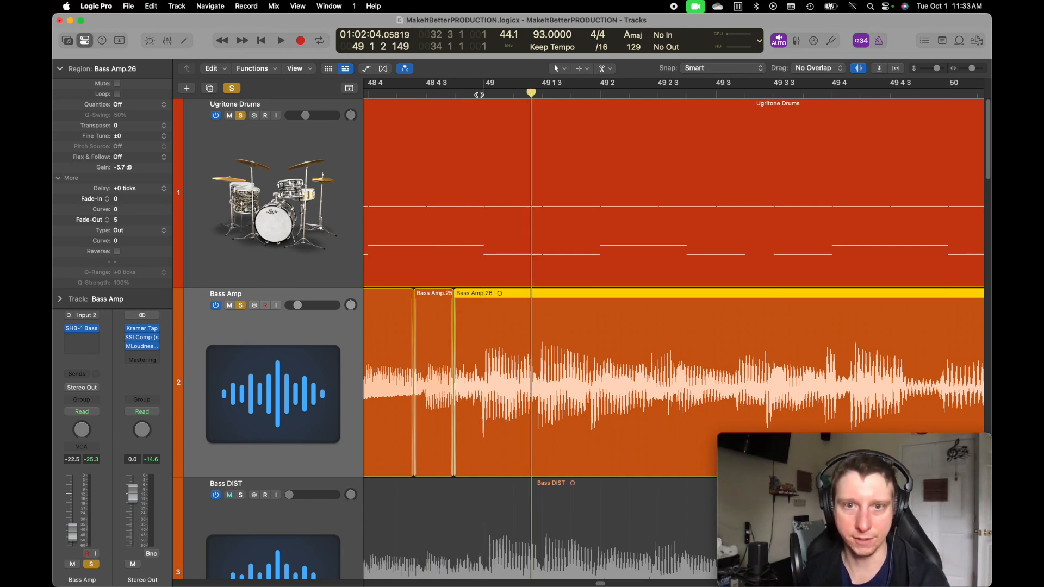
key(ctrl+Right)
key(ctrl+Right)
key(ctrl+Left)
key(ctrl+Left)
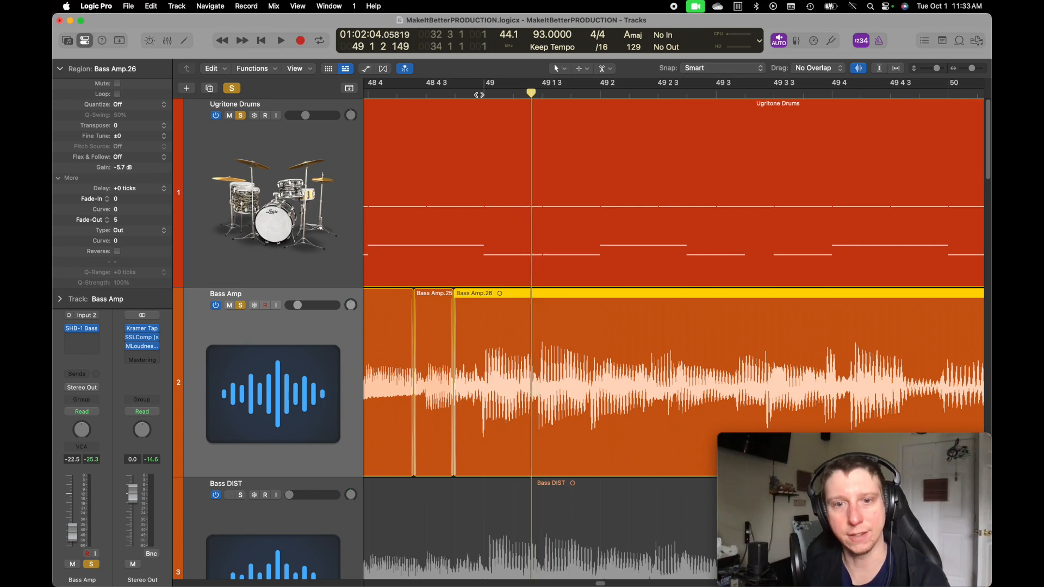
key(ctrl+Right)
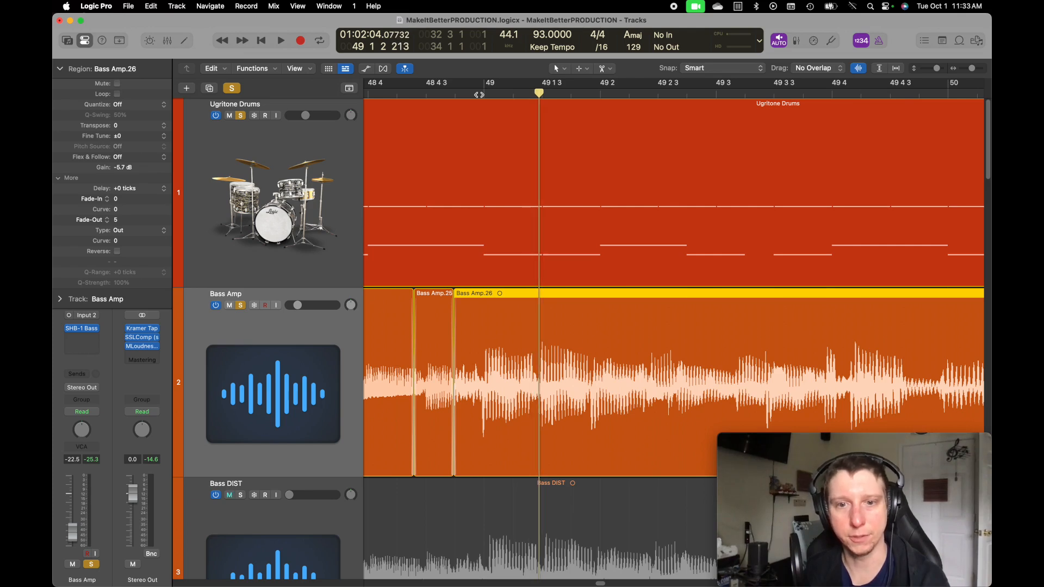
key(ctrl+Left)
key(ctrl+Left)
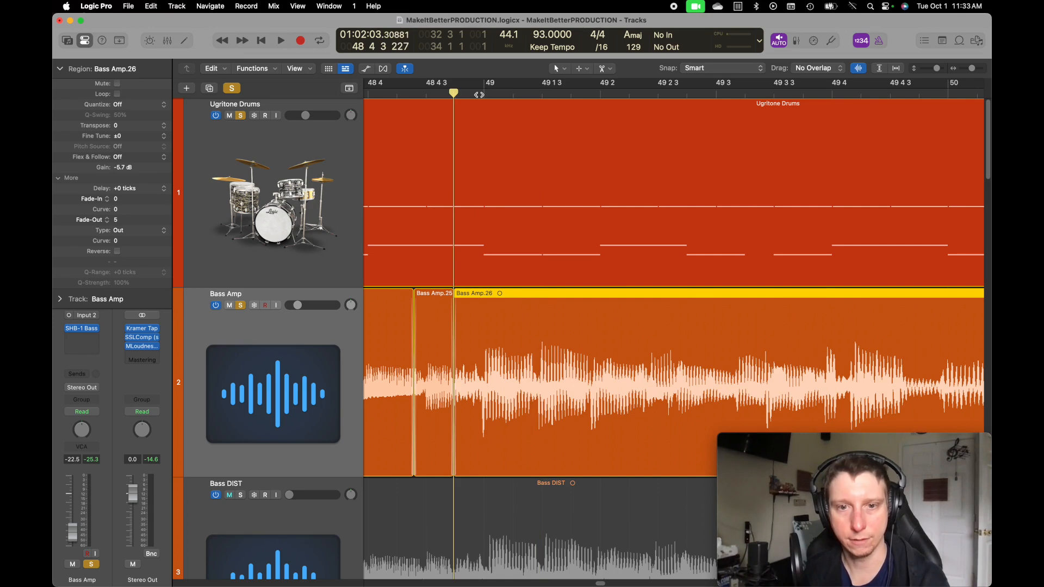
Play the bass from 48 4 3 227 and split Bass Amp.26 at the transient at 49 1 4 168
key(space)
key(ctrl+Left)
key(ctrl+Left)
key(ctrl+Left)
key(ctrl+Right)
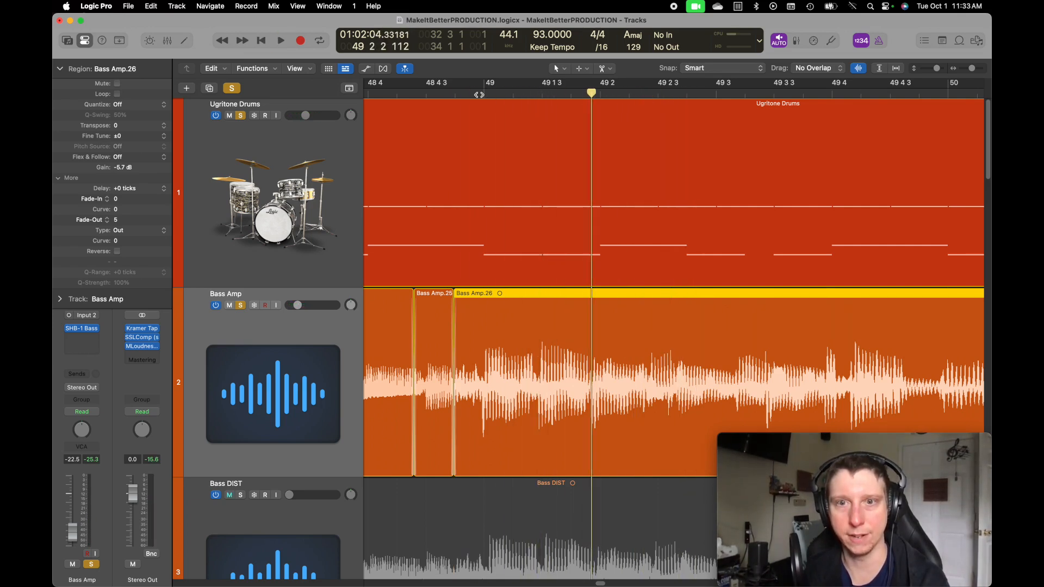
key(super+t)
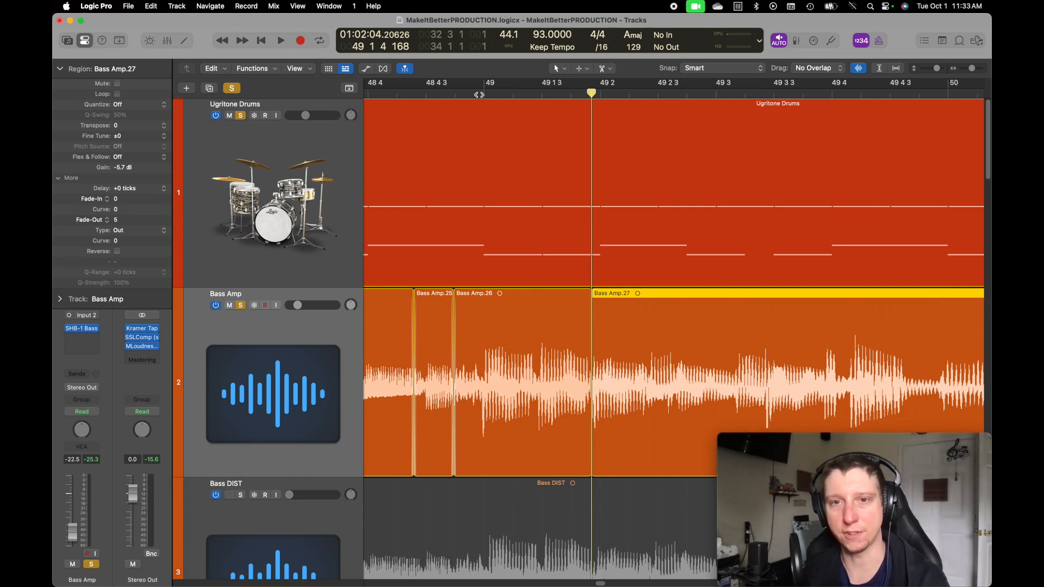
Play on past the new cut and step back and forth through the transients around bar 49 beat 3
key(space)
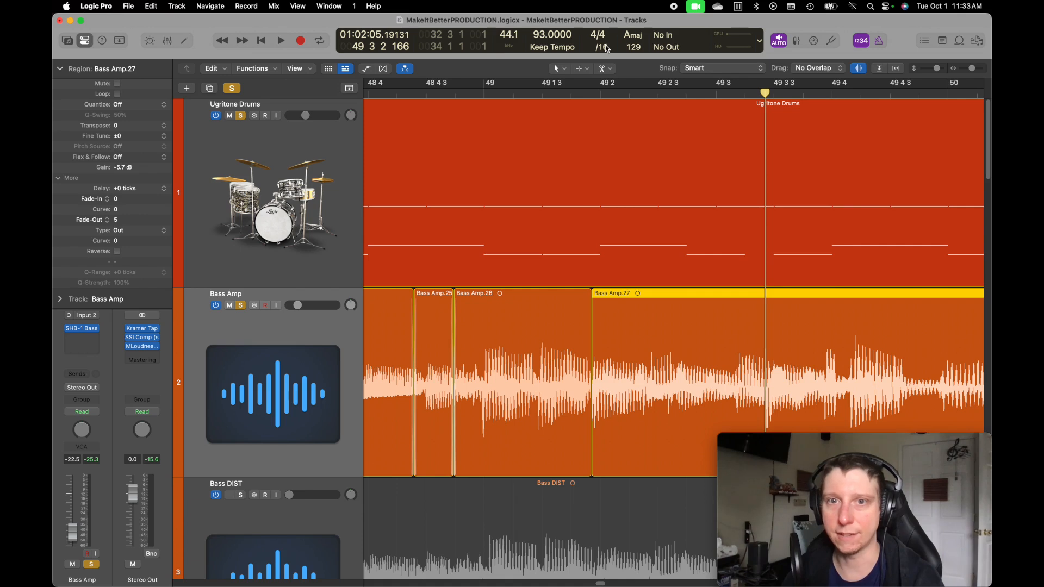
key(ctrl+Left)
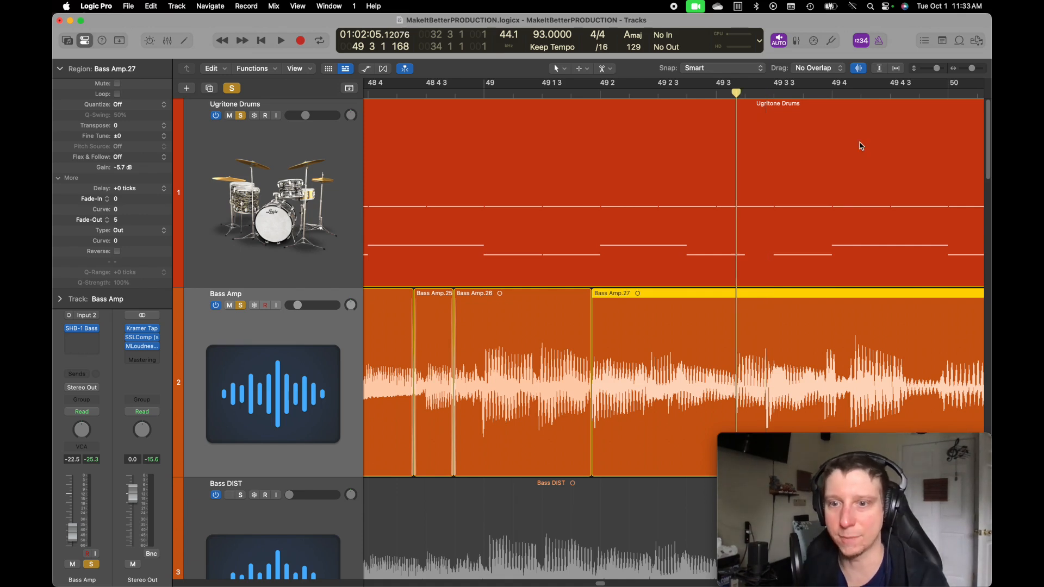
key(ctrl+Left)
key(ctrl+Left)
key(ctrl+Right)
key(ctrl+Right)
key(ctrl+Right)
key(ctrl+Right)
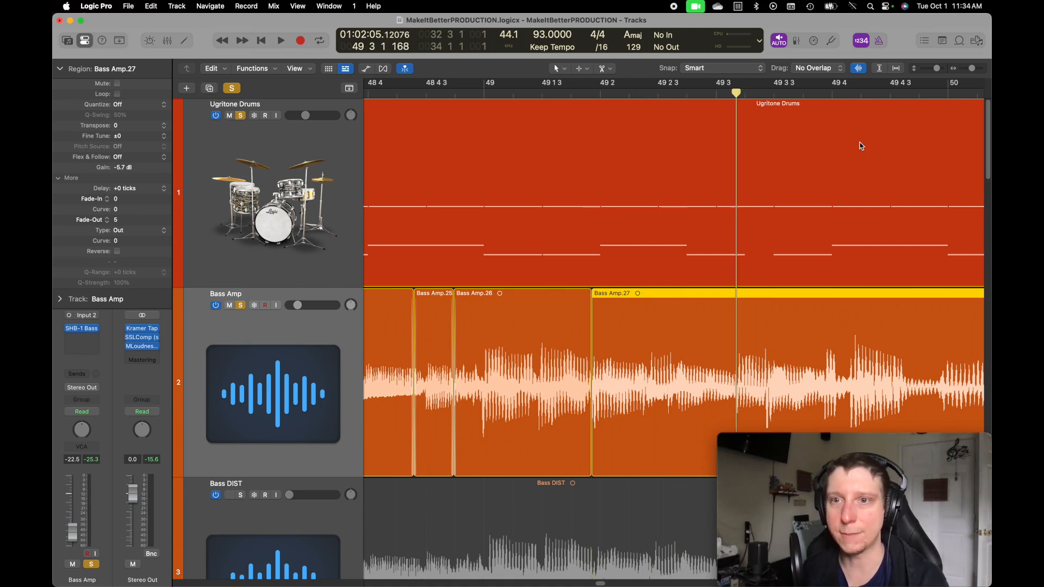
Advance the playhead by transients to 51 1 1 2 at the Verse2 marker and split Bass Amp.27 there
key(ctrl+Right)
key(ctrl+Right)
key(ctrl+Right)
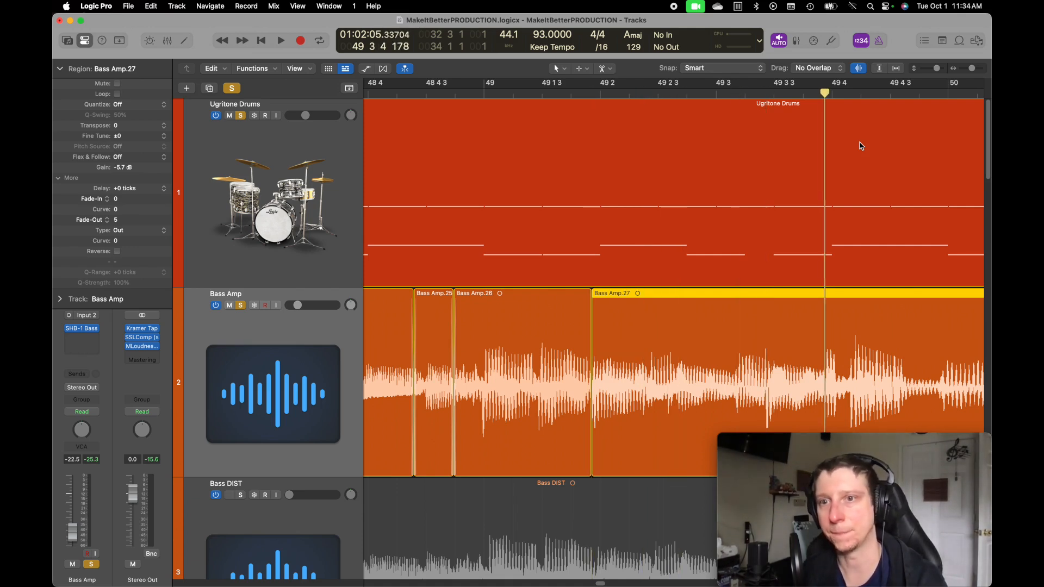
key(ctrl+Right)
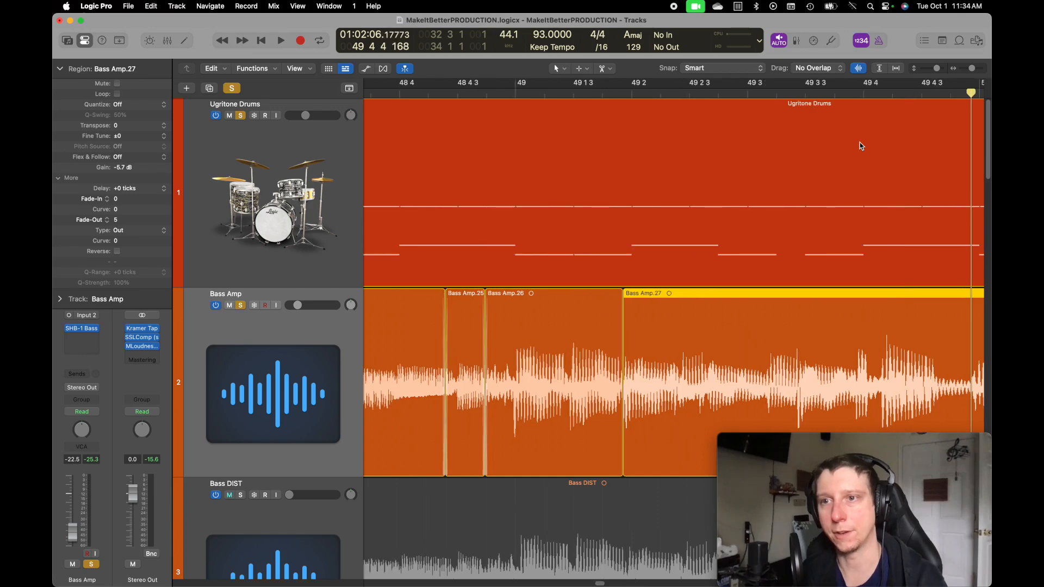
key(ctrl+Right)
key(ctrl+Right)
key(ctrl+Right)
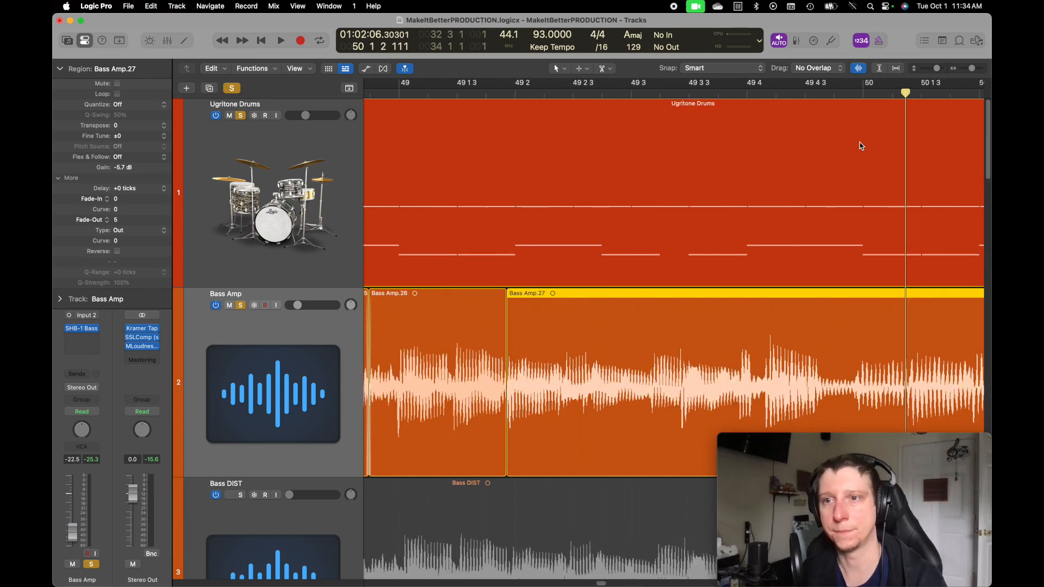
key(ctrl+Right)
key(ctrl+Right)
key(ctrl+Right)
key(ctrl+Right)
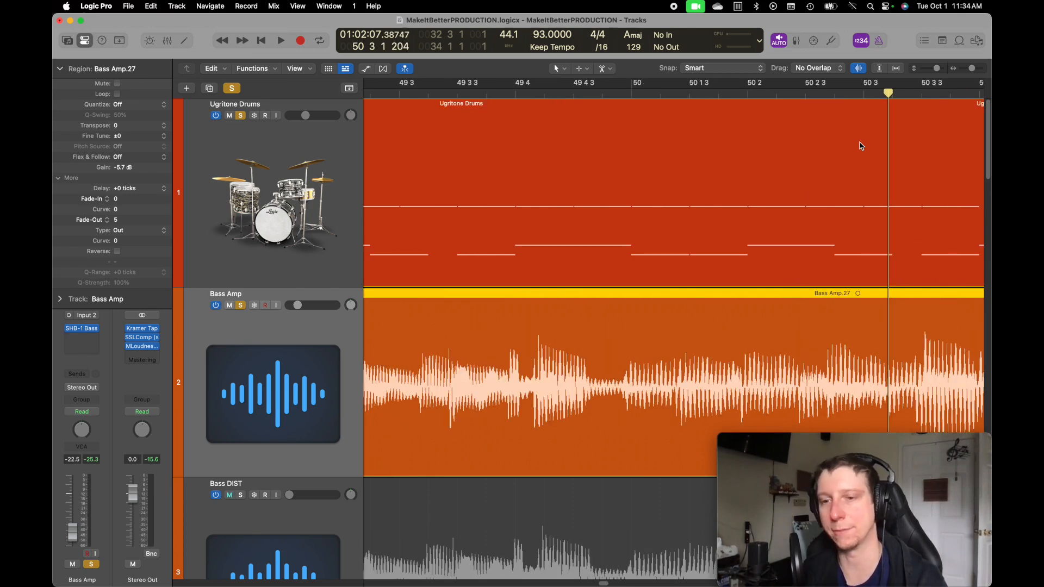
key(ctrl+Right)
key(ctrl+Right)
key(ctrl+Right)
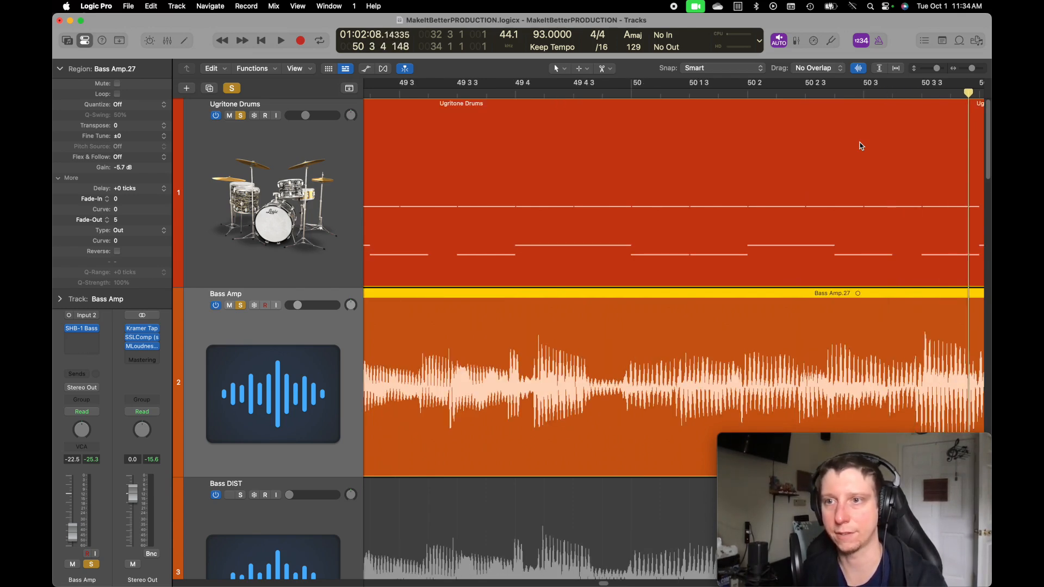
key(ctrl+Right)
key(ctrl+Right)
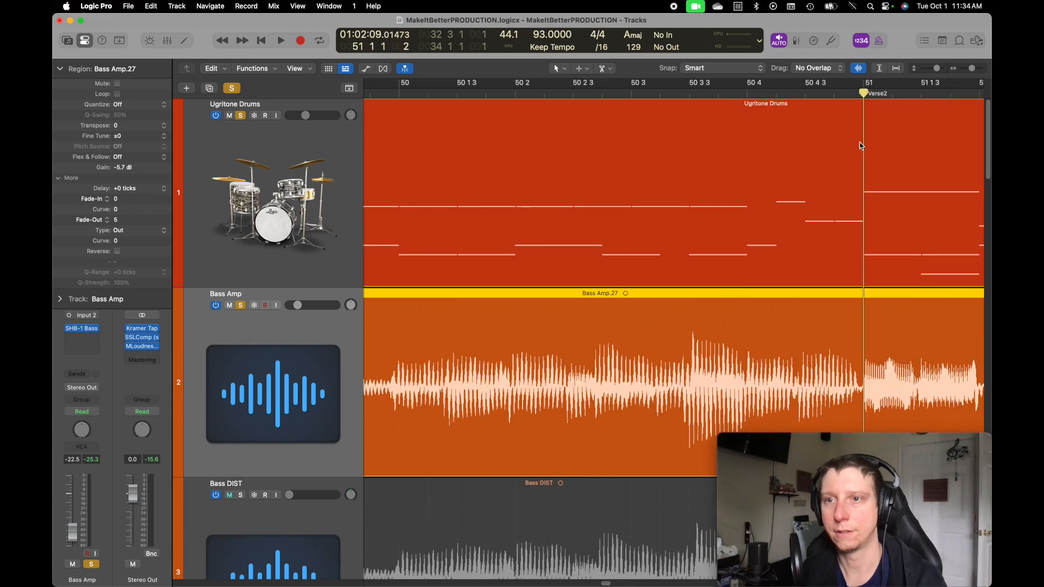
key(super+t)
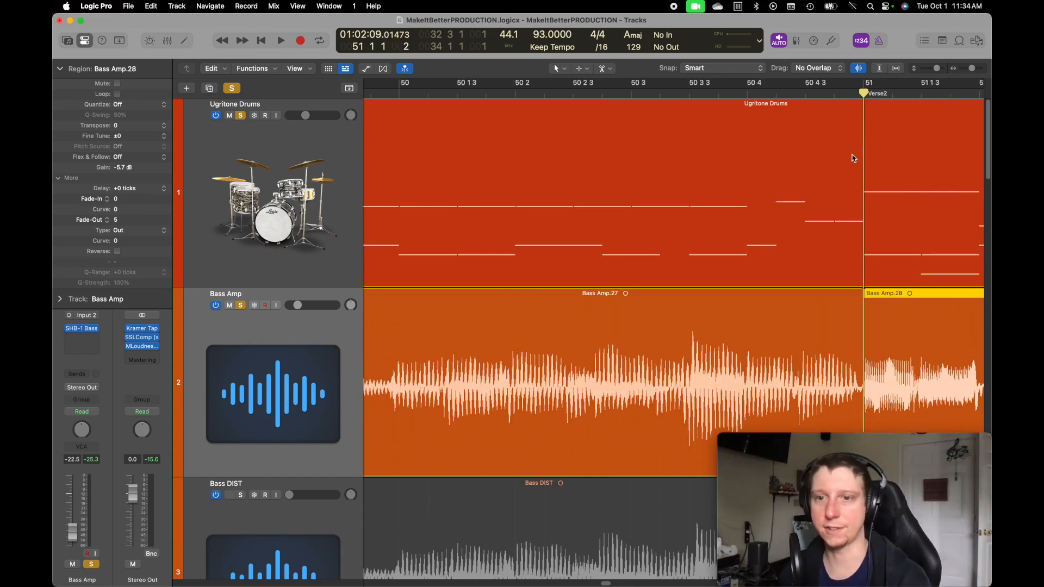
Select Bass Amp.27, slip its audio later within the region by five nudges, and move the playhead to the transient at 49 2 1 3
scroll(712, 322, left, 5)
scroll(712, 321, left, 2)
scroll(716, 315, right, 5)
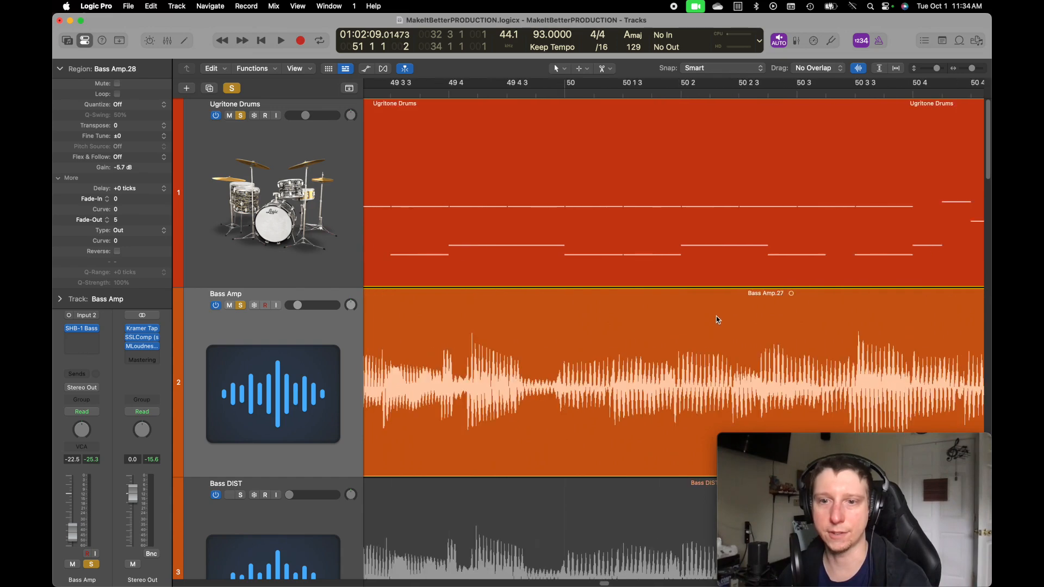
click(716, 319)
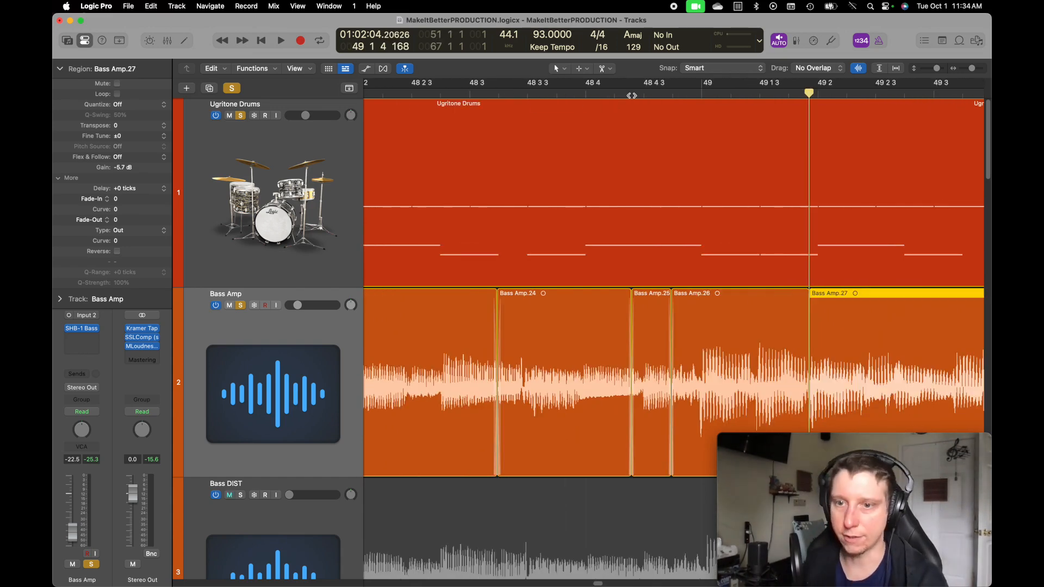
scroll(783, 174, right, 7)
scroll(794, 211, left, 4)
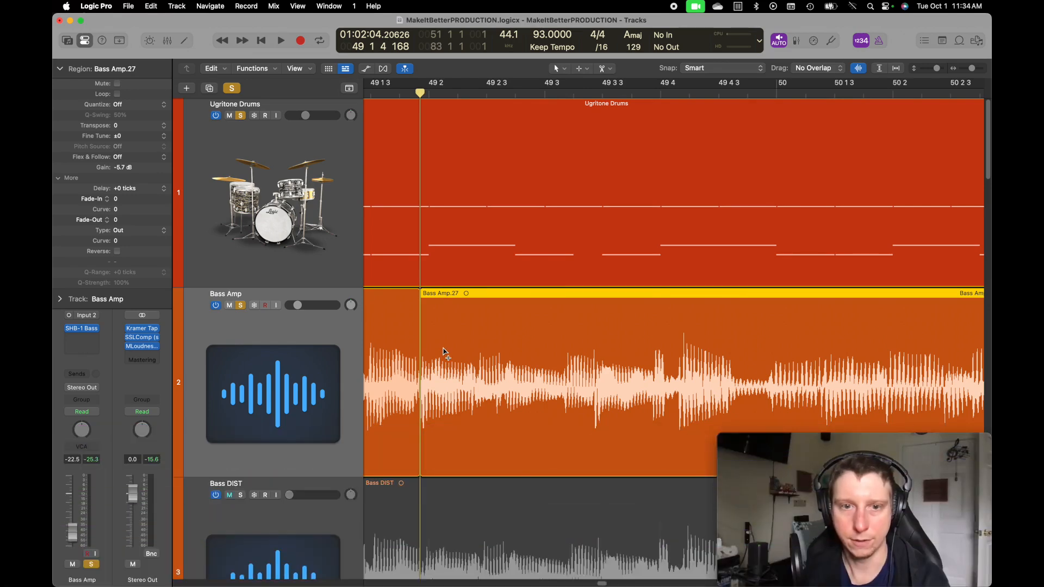
key(alt+Right)
key(alt+Right)
key(alt+Right)
key(alt+Right)
key(alt+Right)
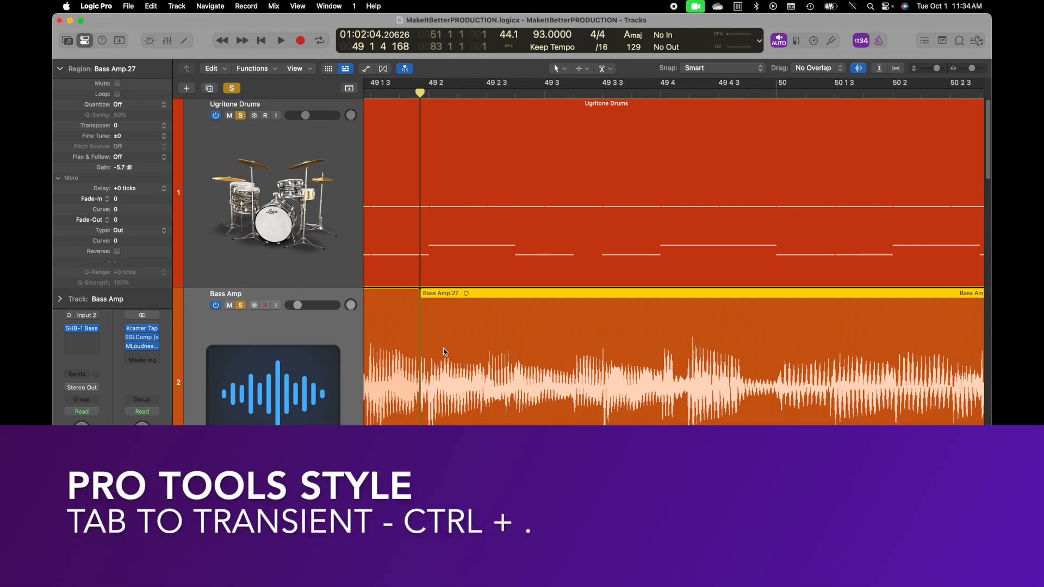
key(ctrl+period)
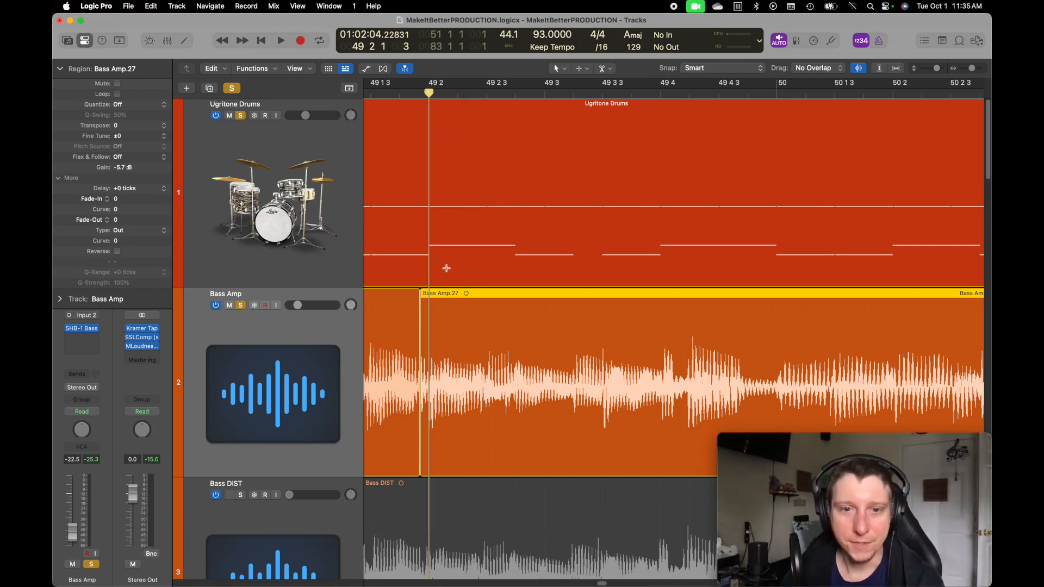
Crossfade Bass Amp.26 into Bass Amp.27 and play through the edits from 48 1 1 1 with the playhead followed on screen
click(418, 291)
scroll(443, 293, left, 10)
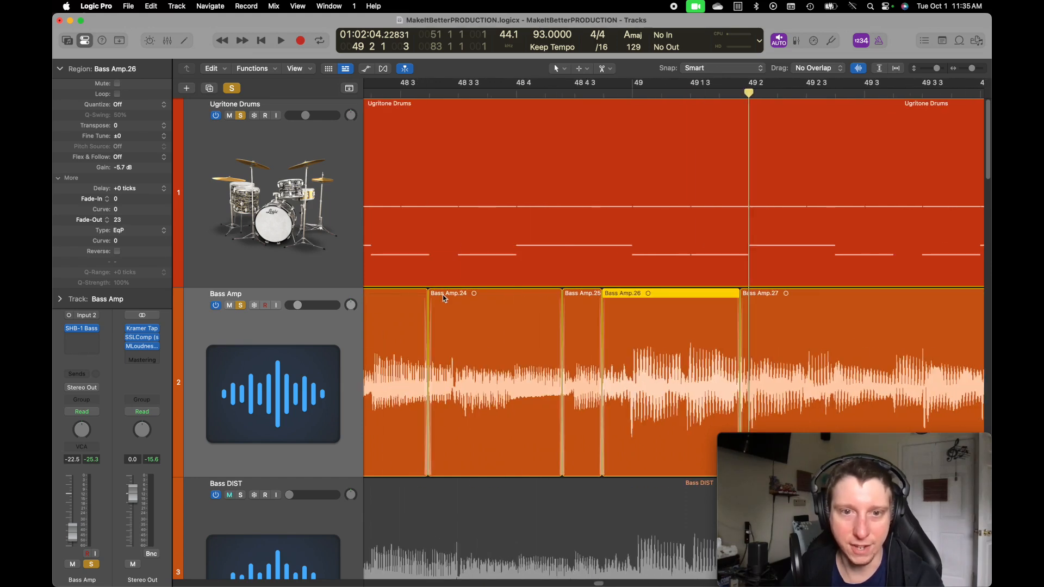
click(385, 94)
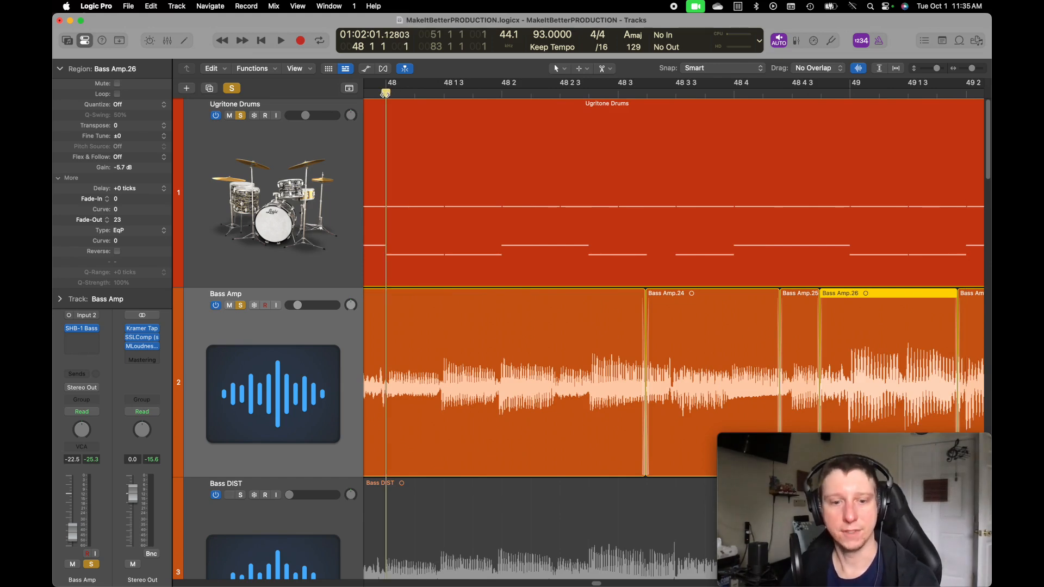
key(space)
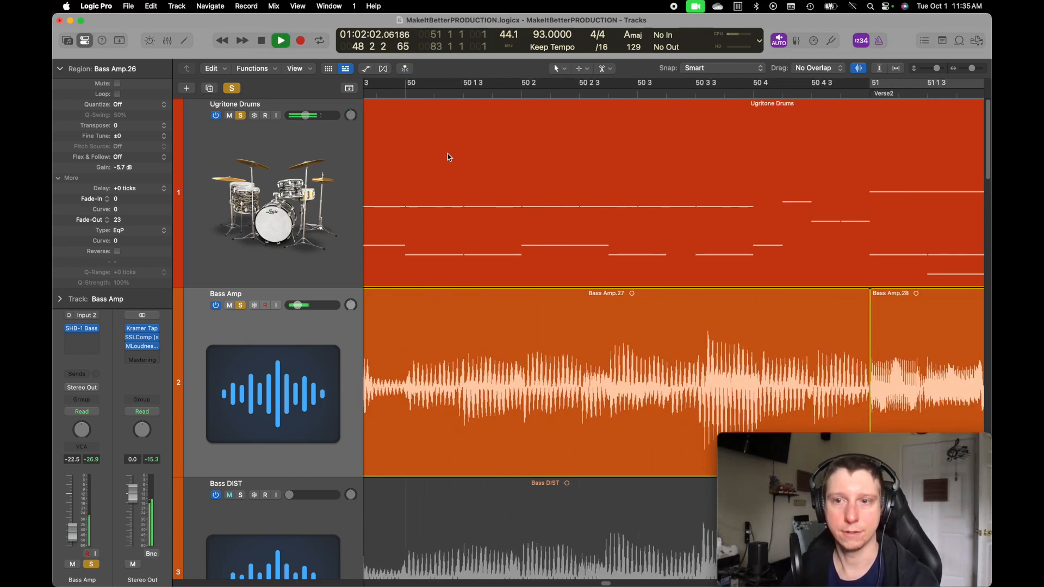
click(404, 68)
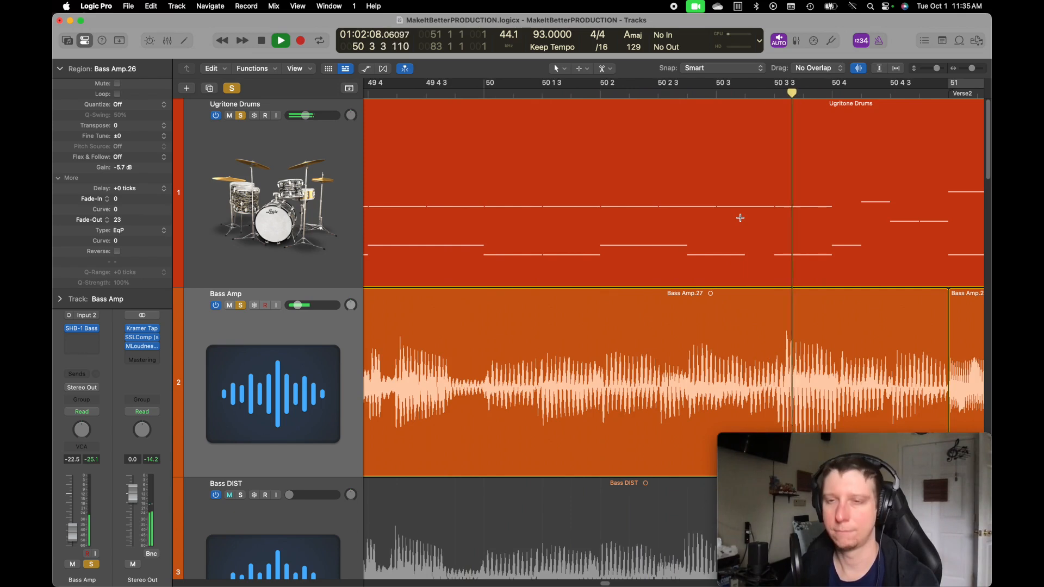
key(space)
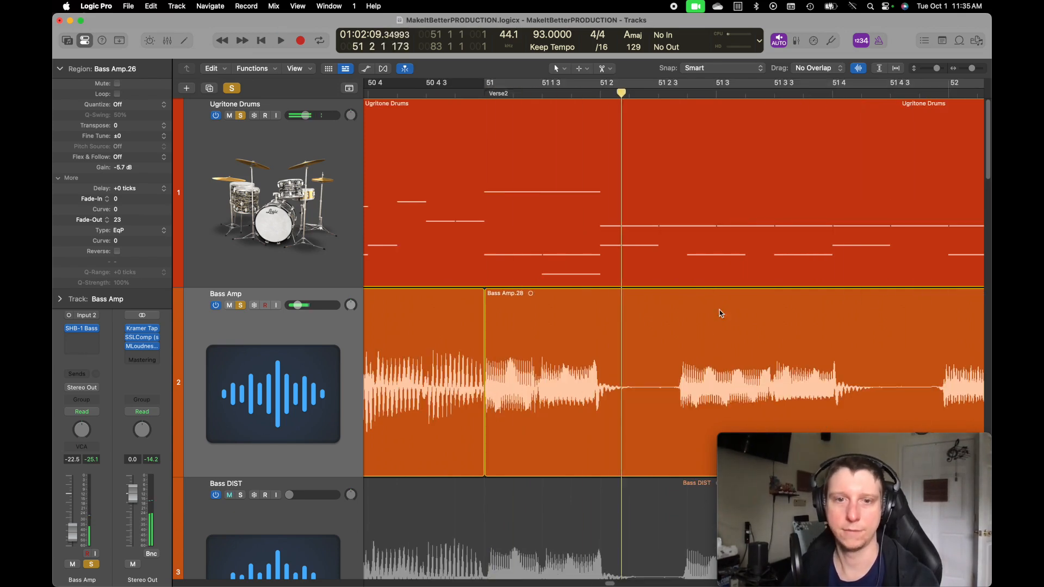
Crossfade Bass Amp.27 into Bass Amp.28 at the Verse2 marker and play on through bar 52
click(484, 290)
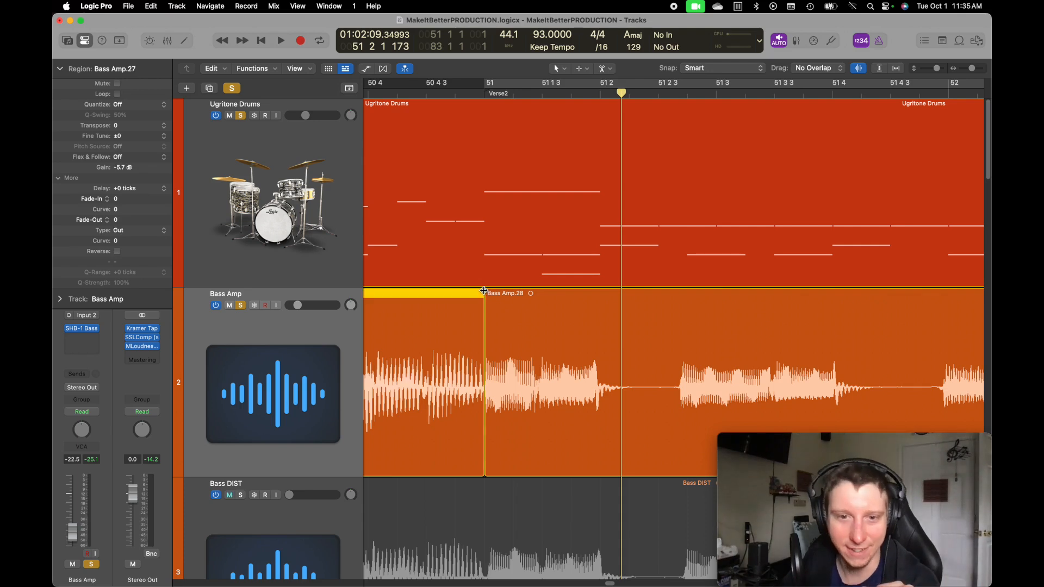
drag(486, 291, 489, 292)
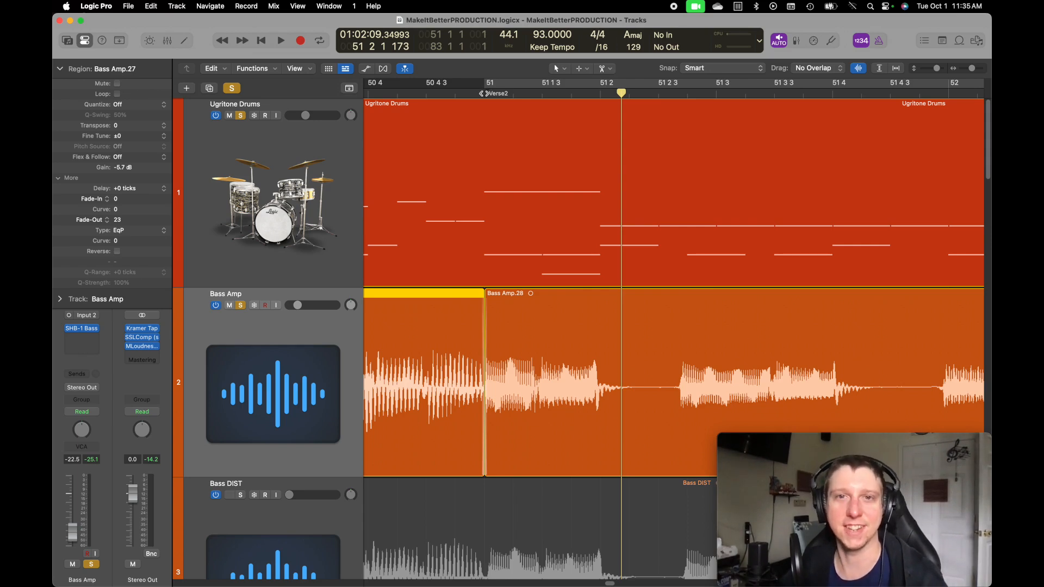
key(space)
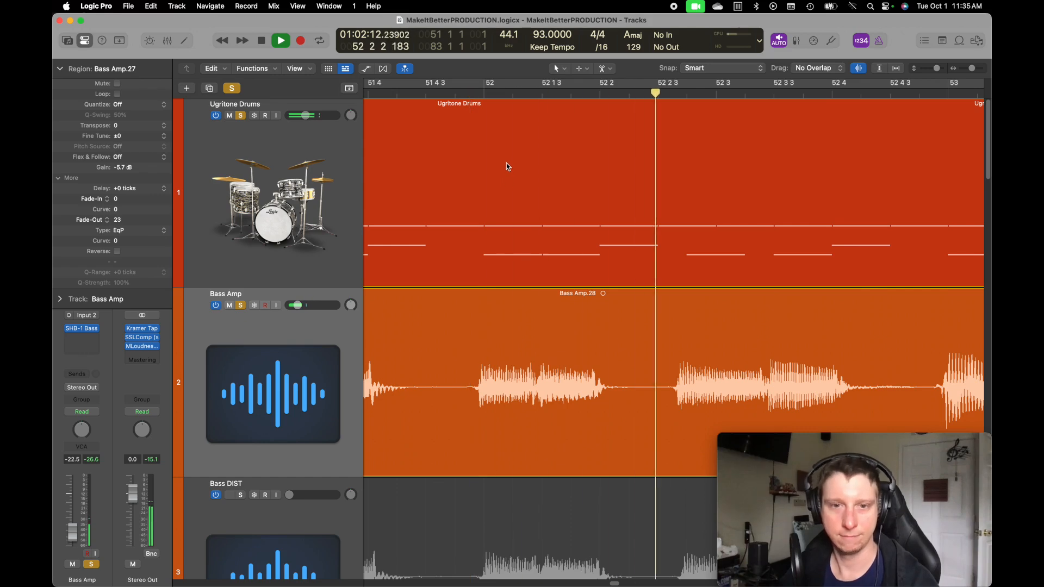
key(space)
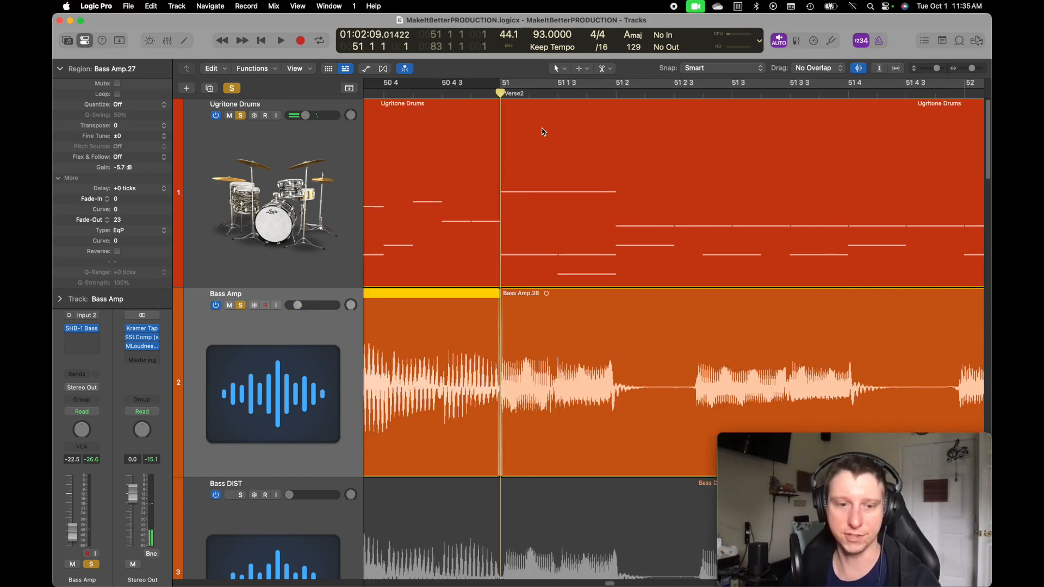
Advance the playhead by transients from 51 1 1 1 to 51 2 3 184 and split Bass Amp.28 there
key(ctrl+Right)
key(ctrl+Right)
key(ctrl+Right)
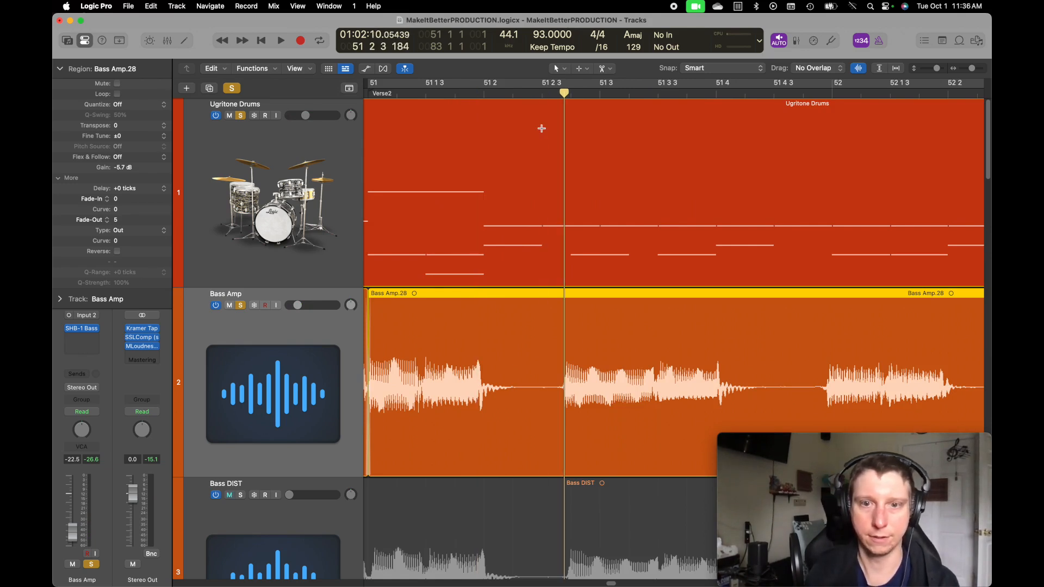
key(super+t)
Slip Bass Amp.29's audio later within the region so the transient at 51 4 4 202 moves to 52 1 1 7
key(ctrl+Right)
key(ctrl+Right)
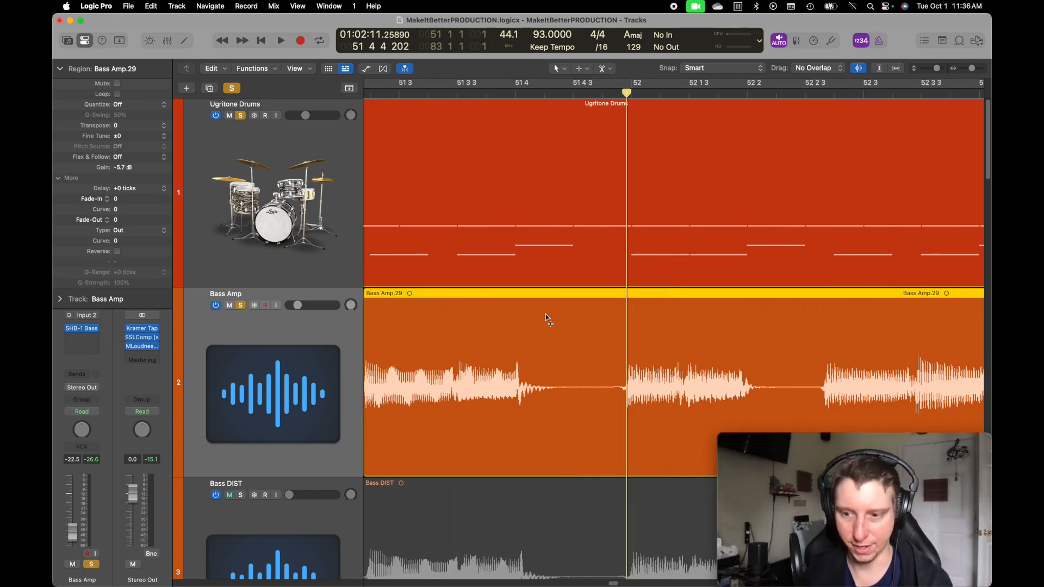
key(alt+Right)
key(alt+Right)
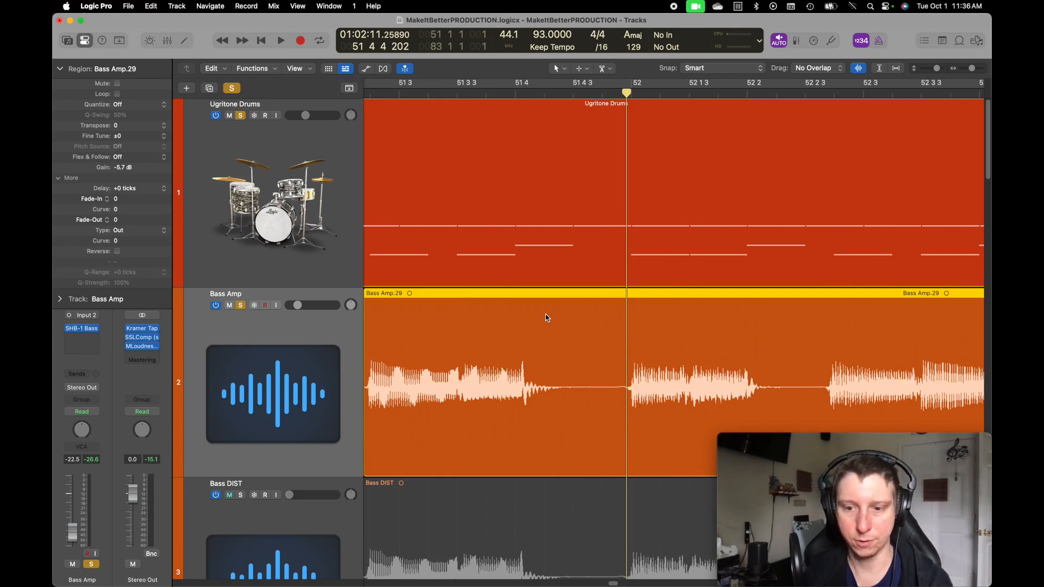
key(ctrl+Right)
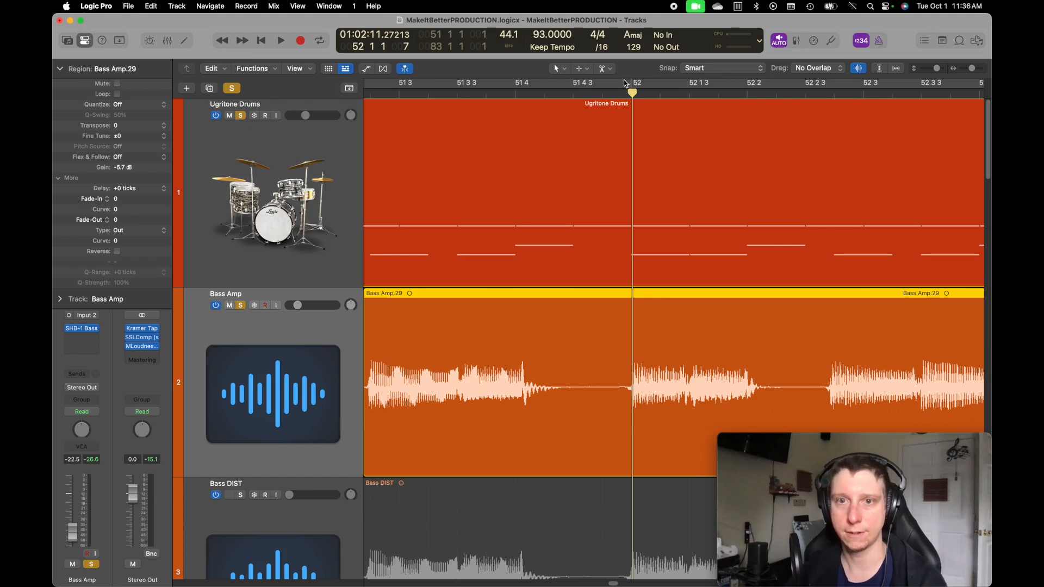
Move the boundary between Bass Amp.28 and Bass Amp.29 slightly earlier, into the silence, and crossfade the two regions
drag(627, 83, 658, 85)
scroll(725, 271, left, 6)
click(684, 290)
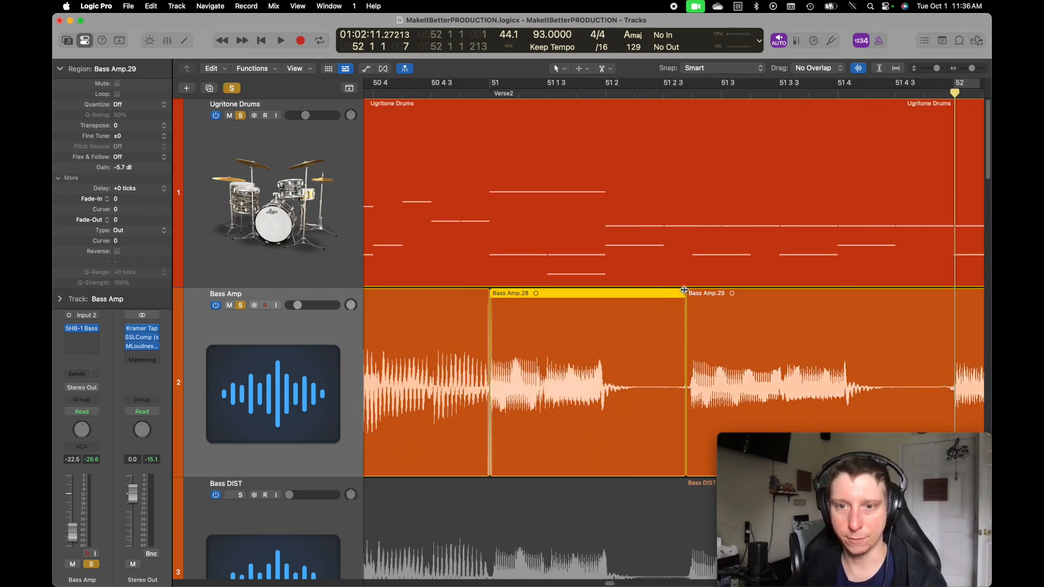
drag(687, 388, 677, 388)
scroll(531, 182, left, 4)
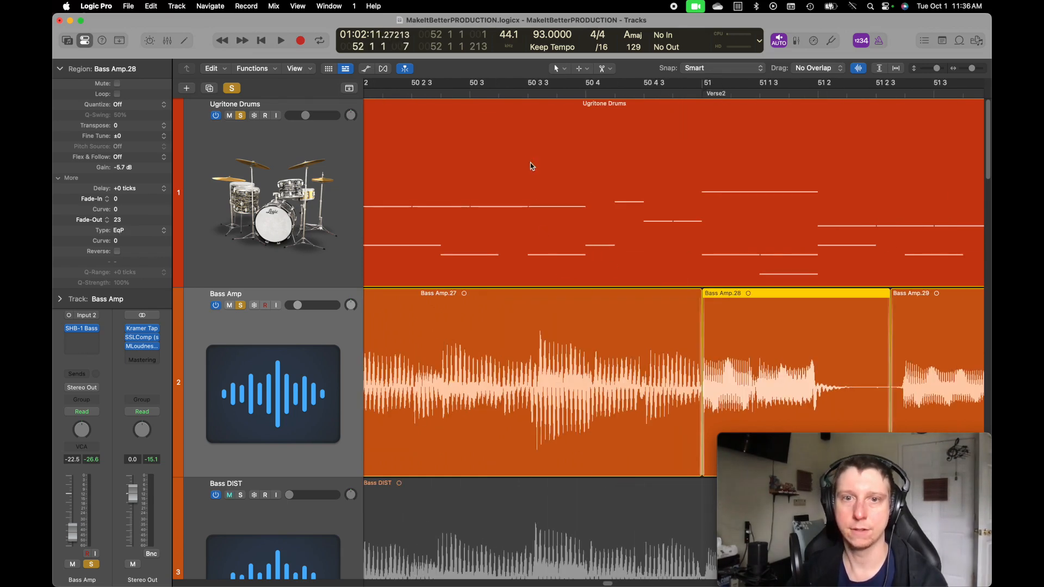
Split Bass Amp.29 at 51 3 3 65 and again at the transient at 52 1 1 7
key(space)
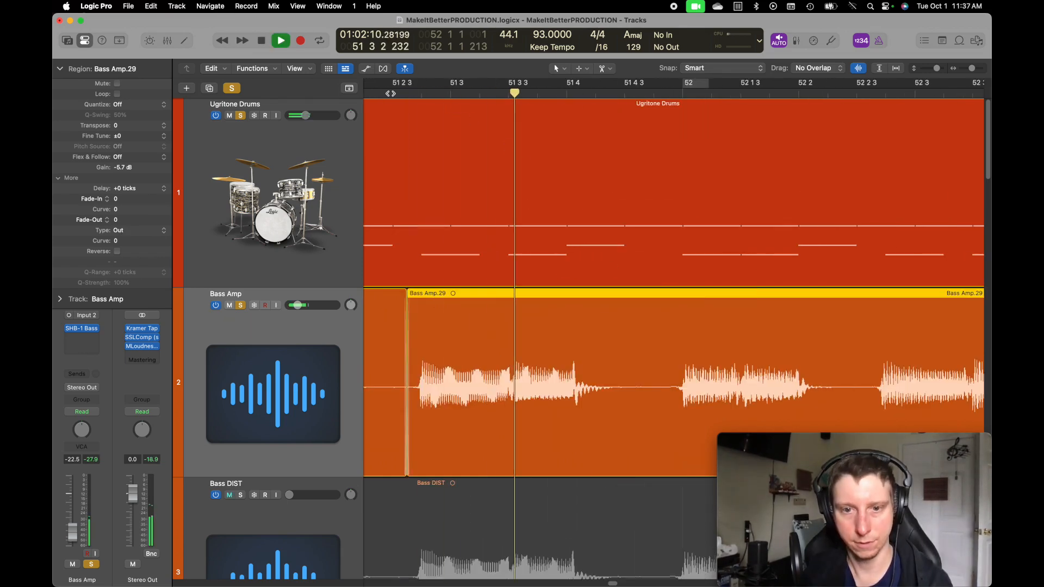
key(space)
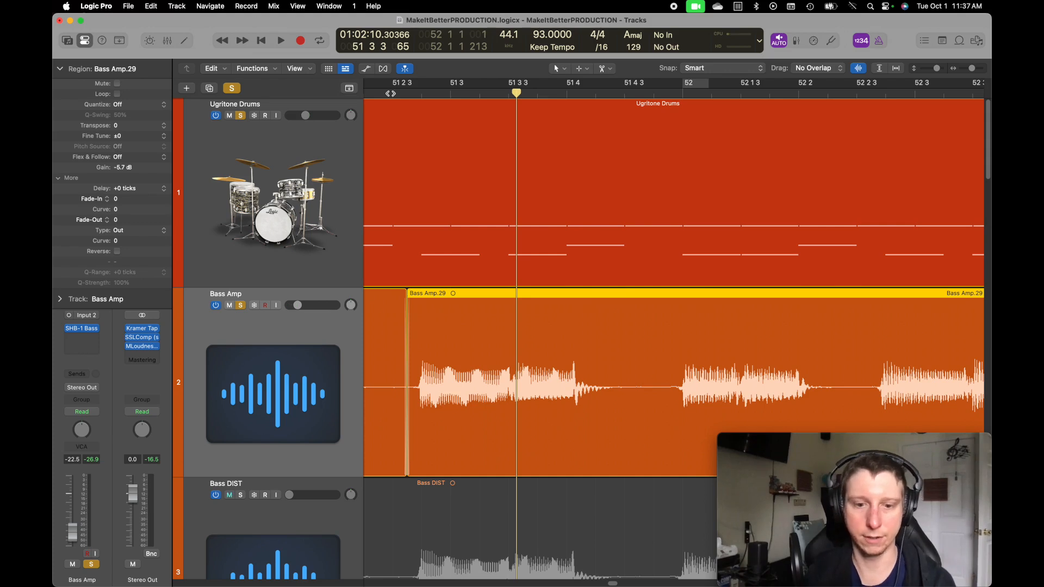
key(super+t)
key(ctrl+Right)
key(ctrl+Right)
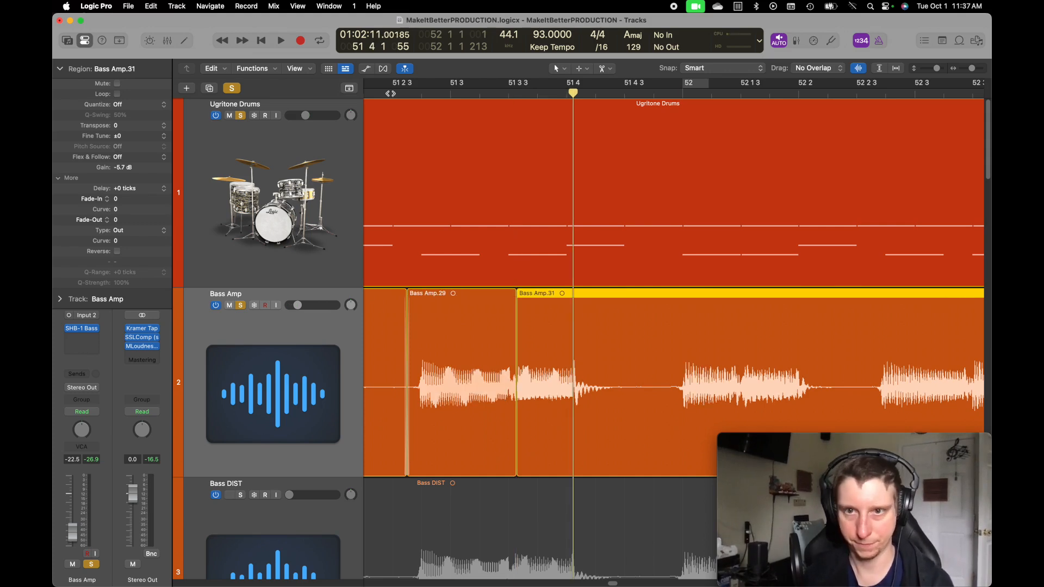
key(super+t)
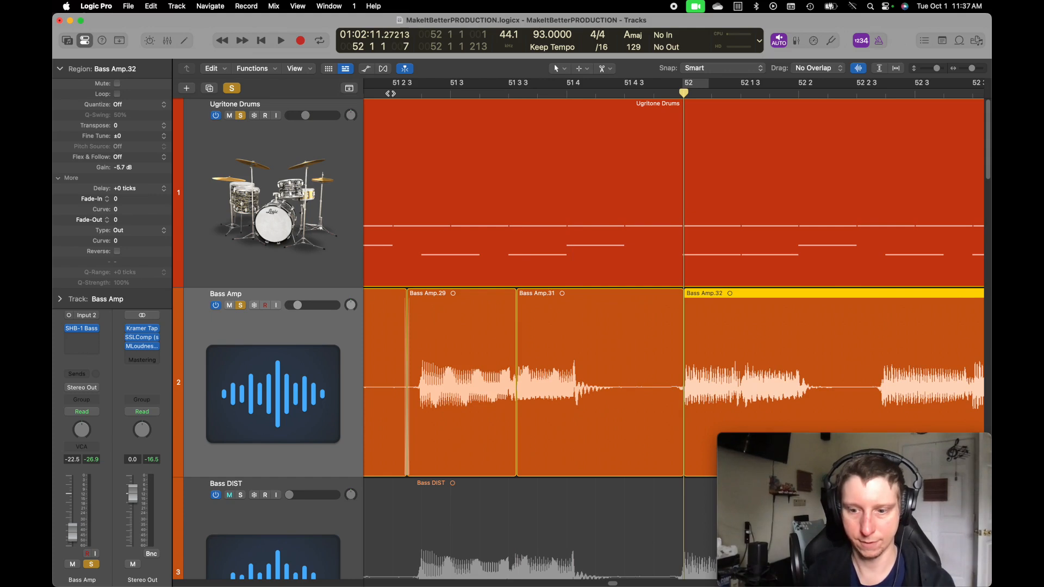
Try slipping the audio inside Bass Amp.31 earlier by nudges, and restore its previous alignment
key(Left)
key(alt+Left)
key(alt+Left)
key(alt+Left)
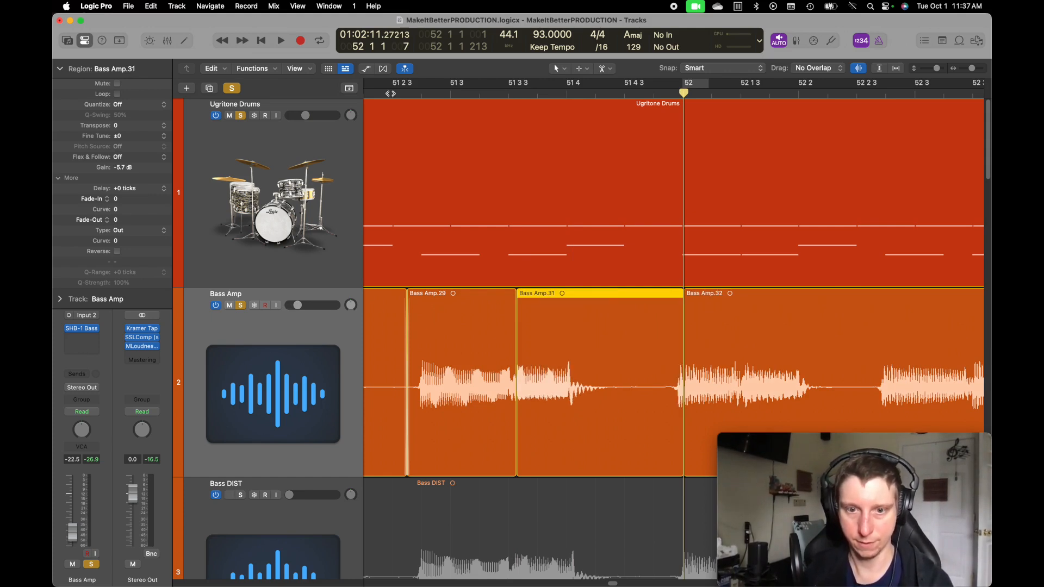
key(alt+Right)
key(Right)
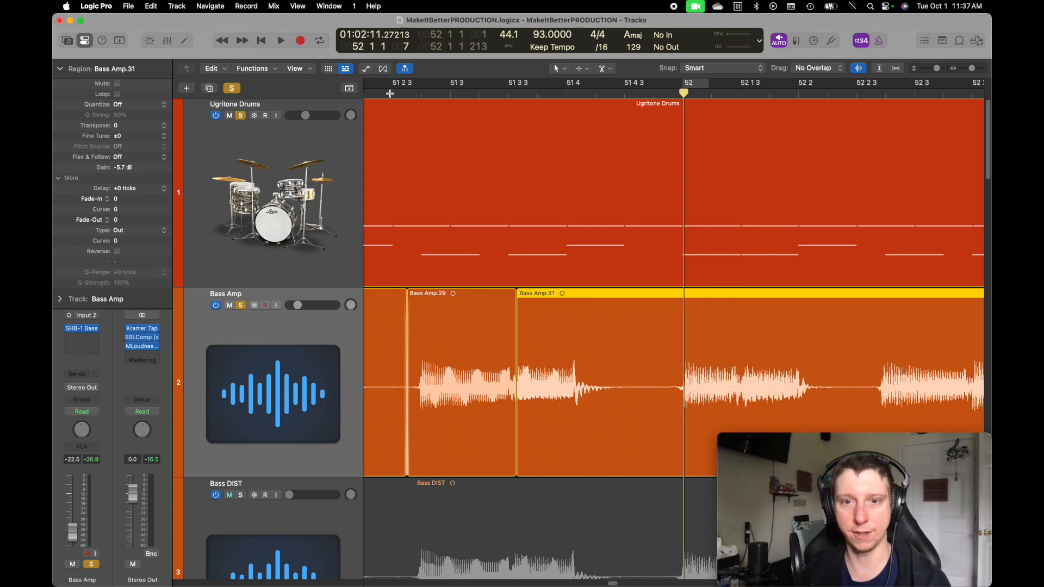
key(Left)
key(alt+Left)
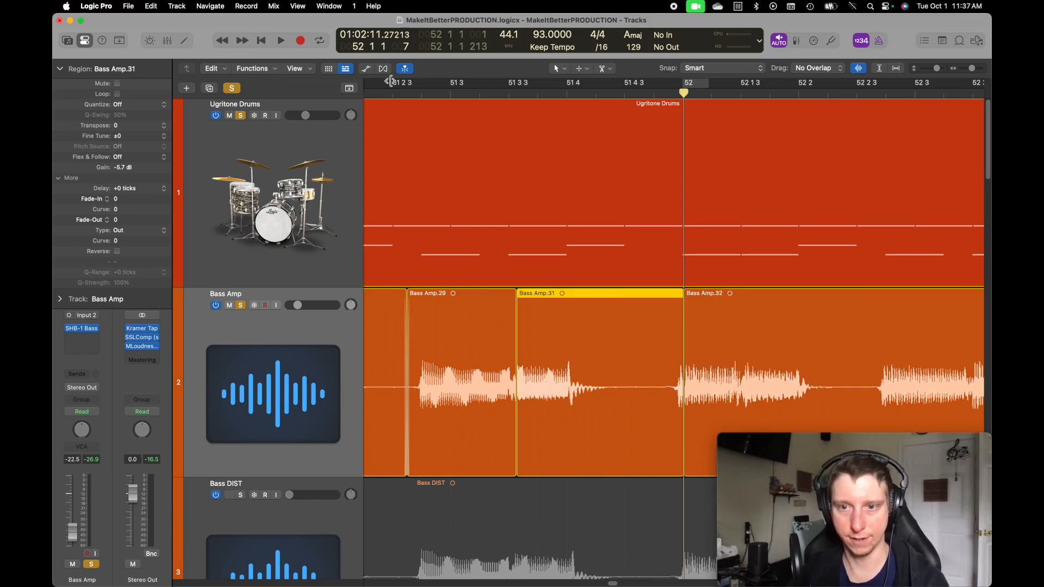
key(alt+Right)
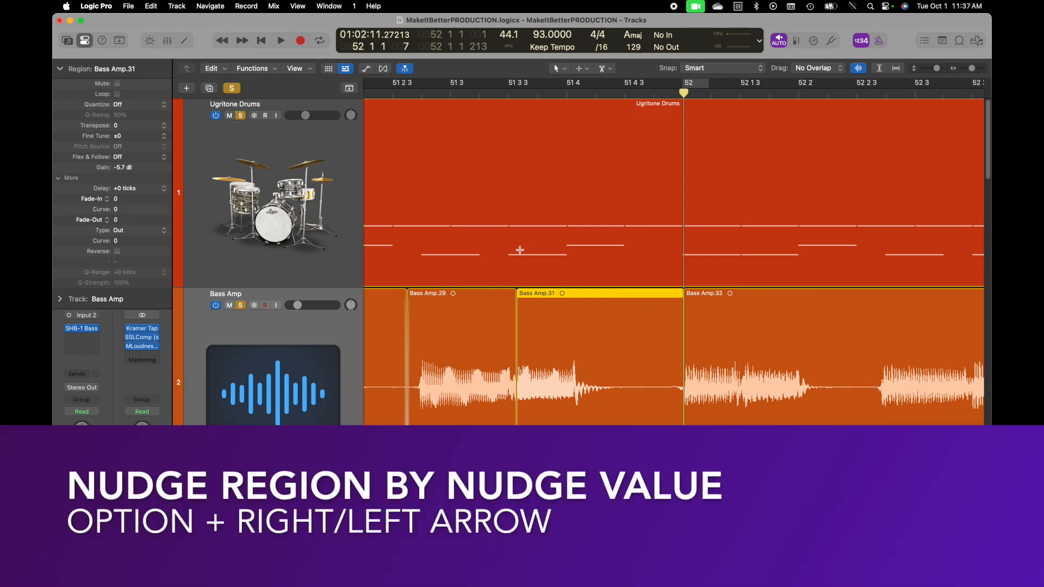
Nudge the whole Bass Amp.31 region earlier until it starts at 51 3 3 6, and place the playhead on that transient
key(alt+Left)
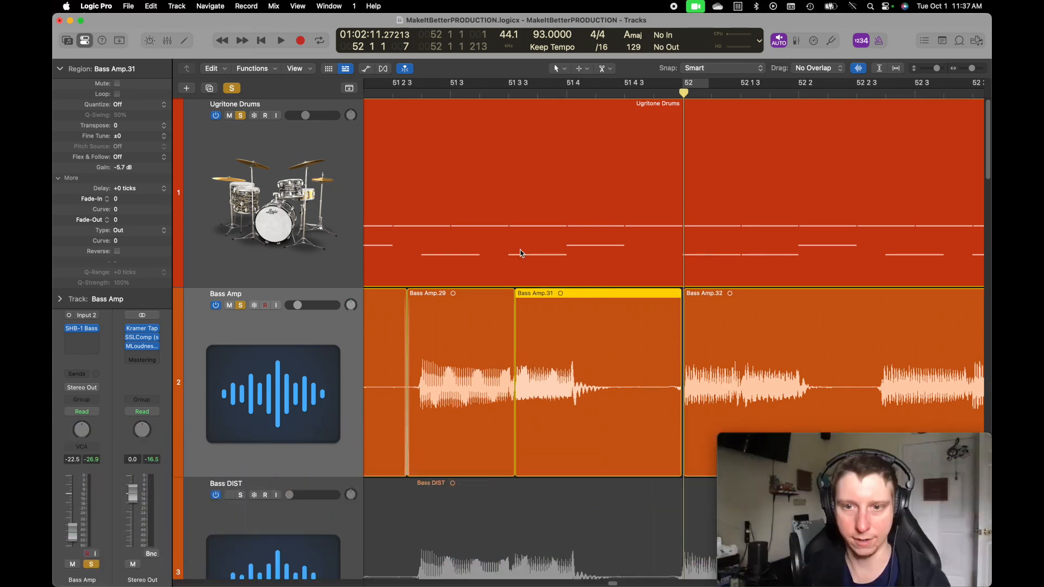
key(alt+Left)
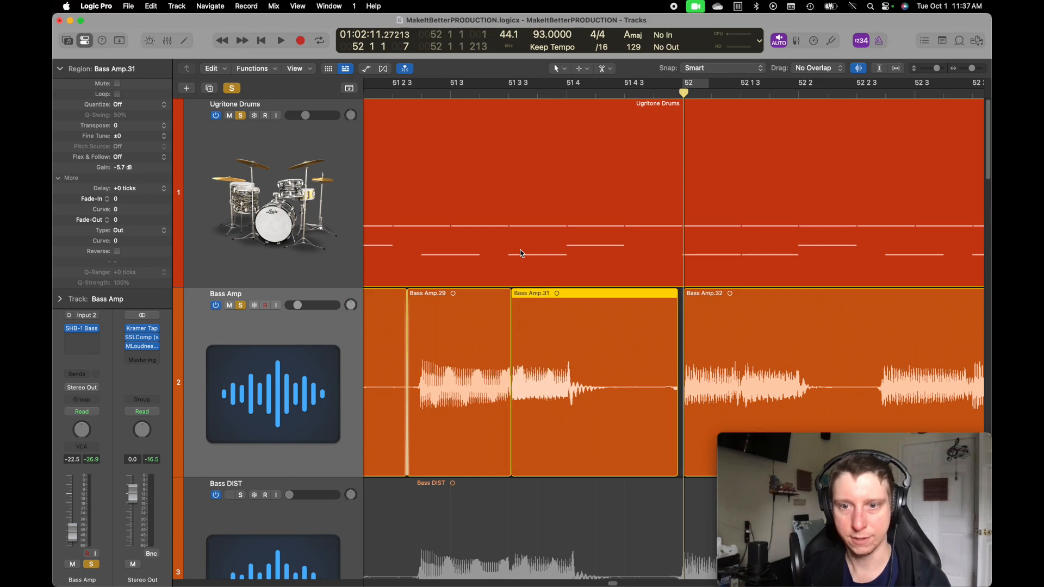
key(alt+Left)
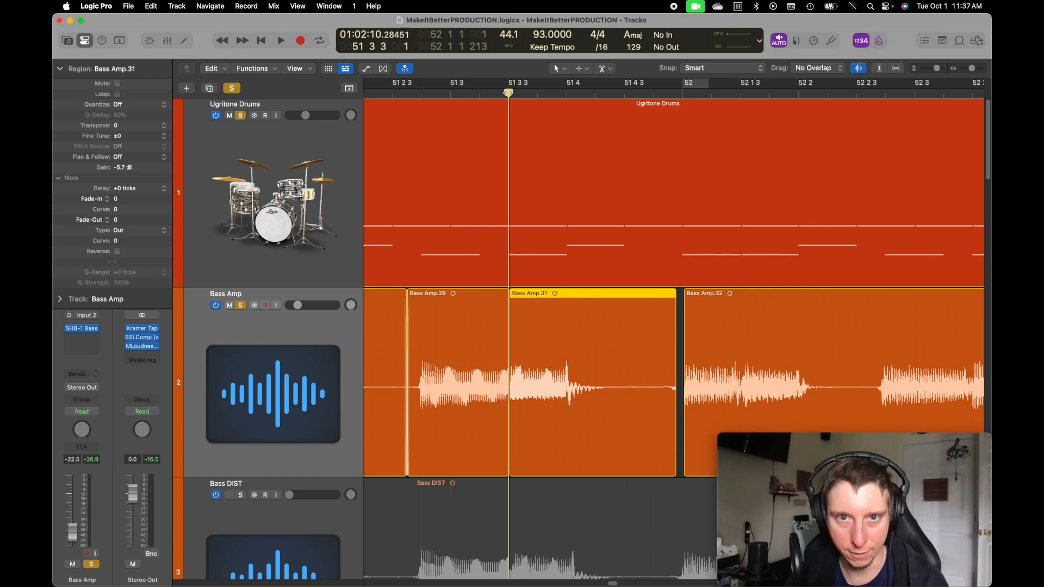
key(ctrl+Left)
key(ctrl+Left)
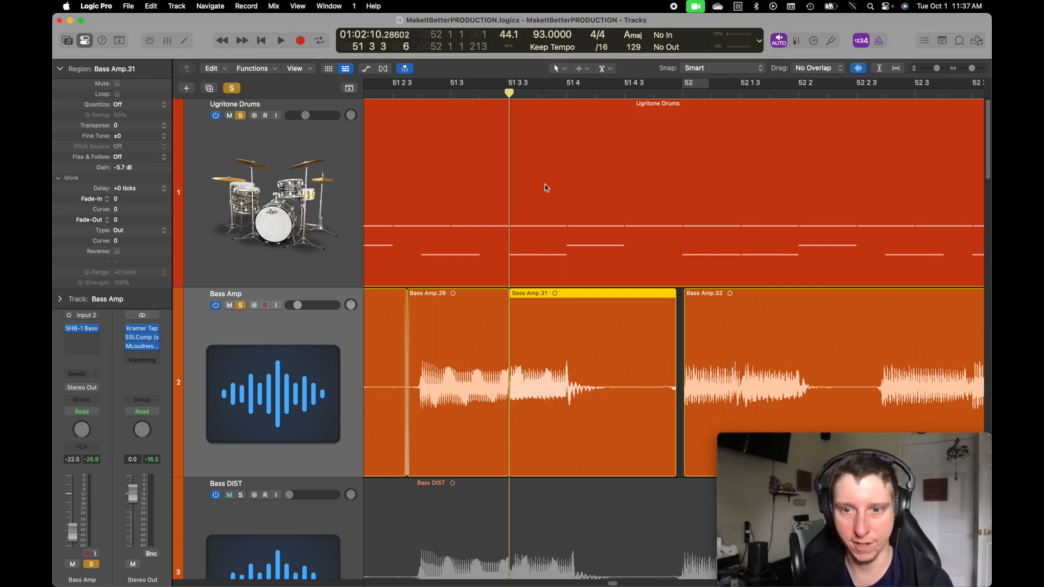
Extend Bass Amp.32's start back to about 51 4 4 to close the gap, and crossfade both ends of Bass Amp.31
click(704, 299)
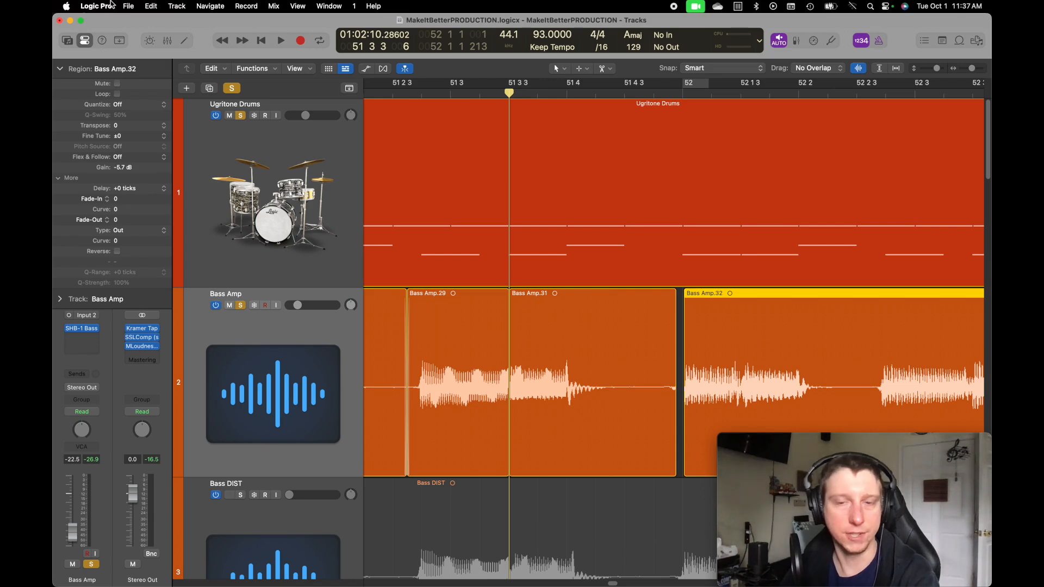
key(super+z)
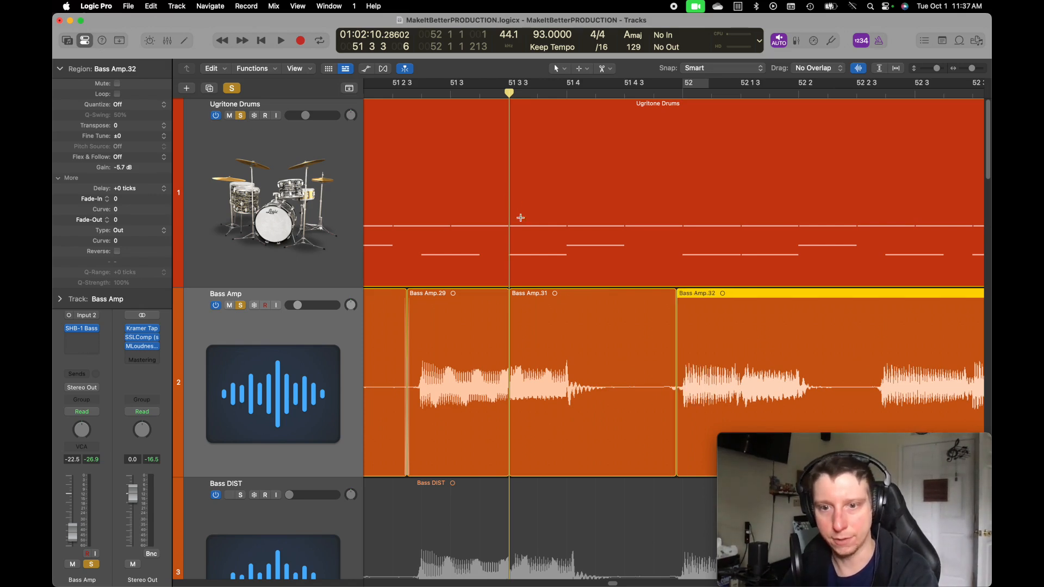
drag(675, 389, 661, 395)
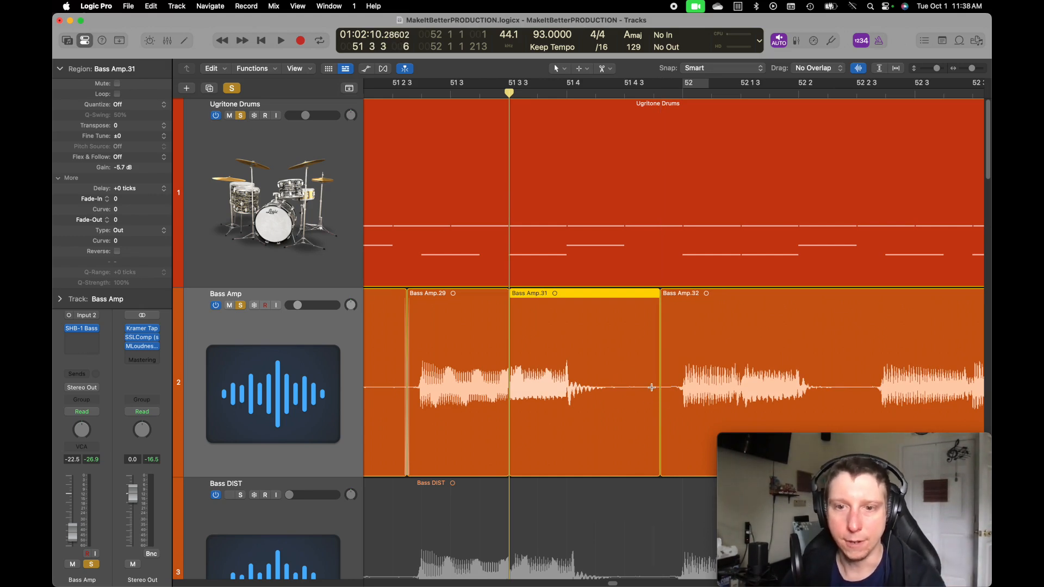
click(508, 292)
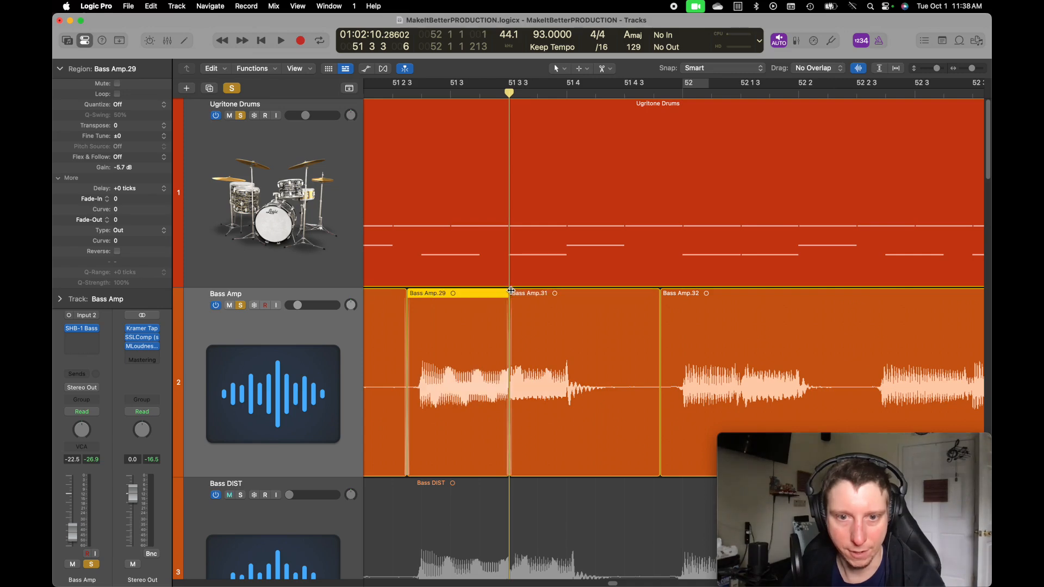
click(658, 292)
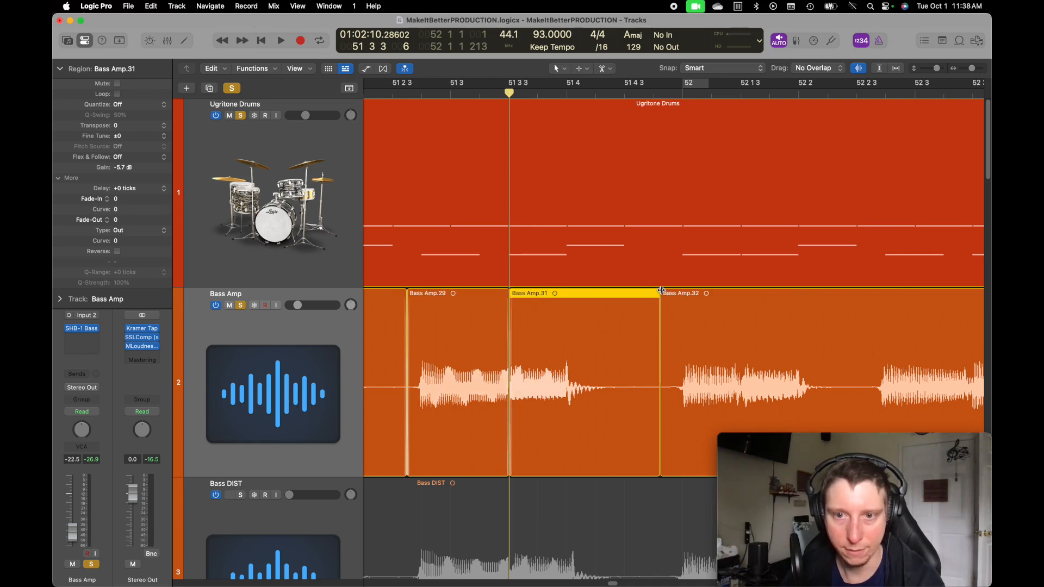
Play the edited bass against the drums from about 50 2 on into bar 54
scroll(403, 121, left, 5)
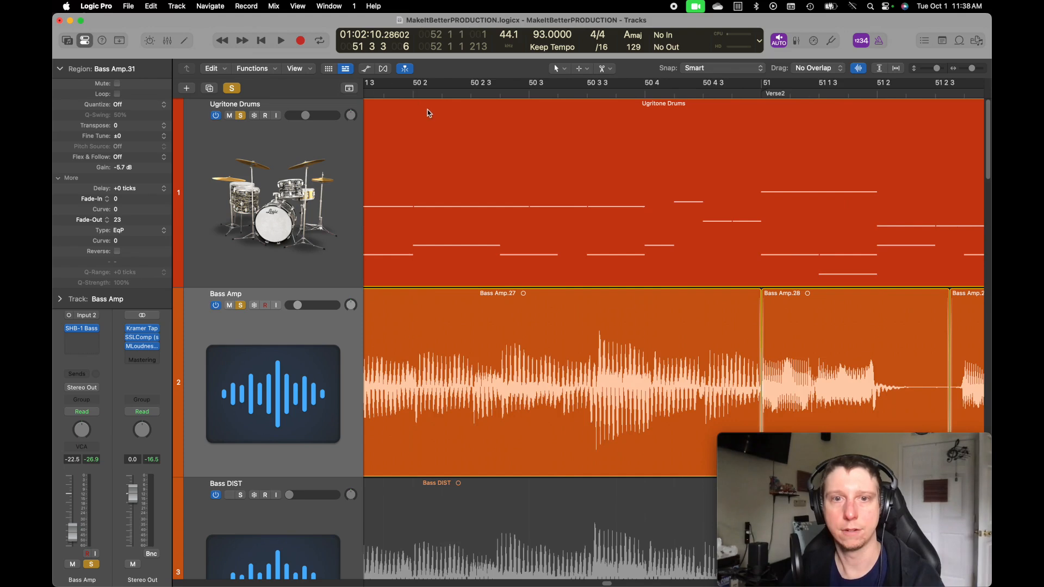
click(407, 91)
key(space)
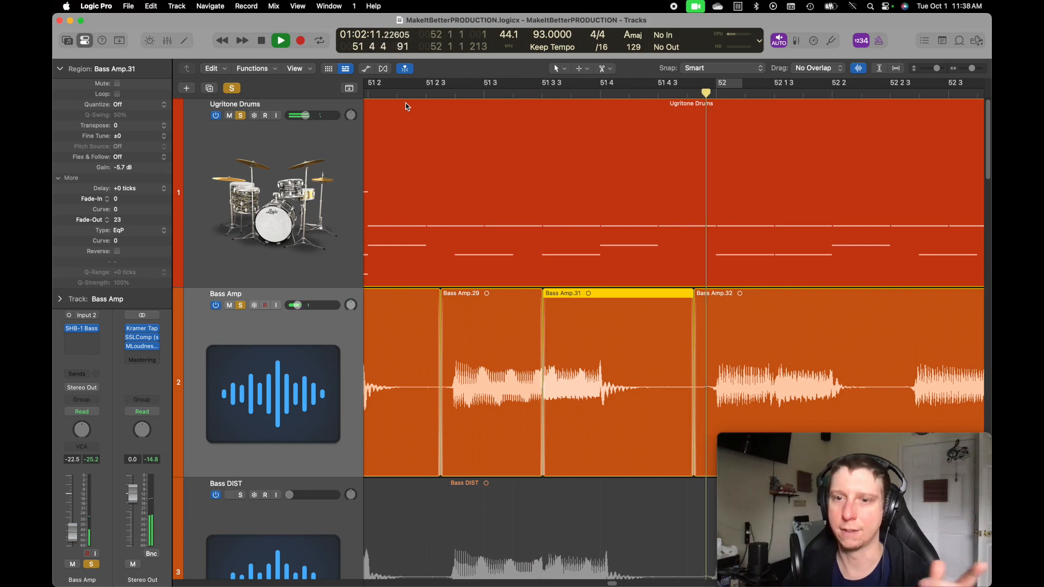
key(space)
key(space)
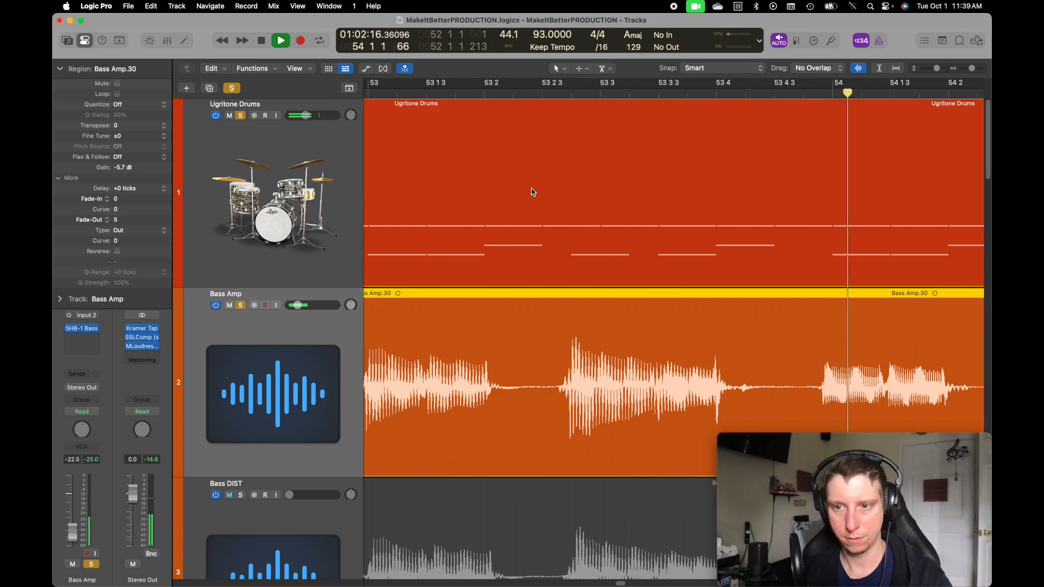
Split Bass Amp.30 at the transient just before bar 54, at 53 4 4 163, and play the bass against the drums on into bar 58
key(space)
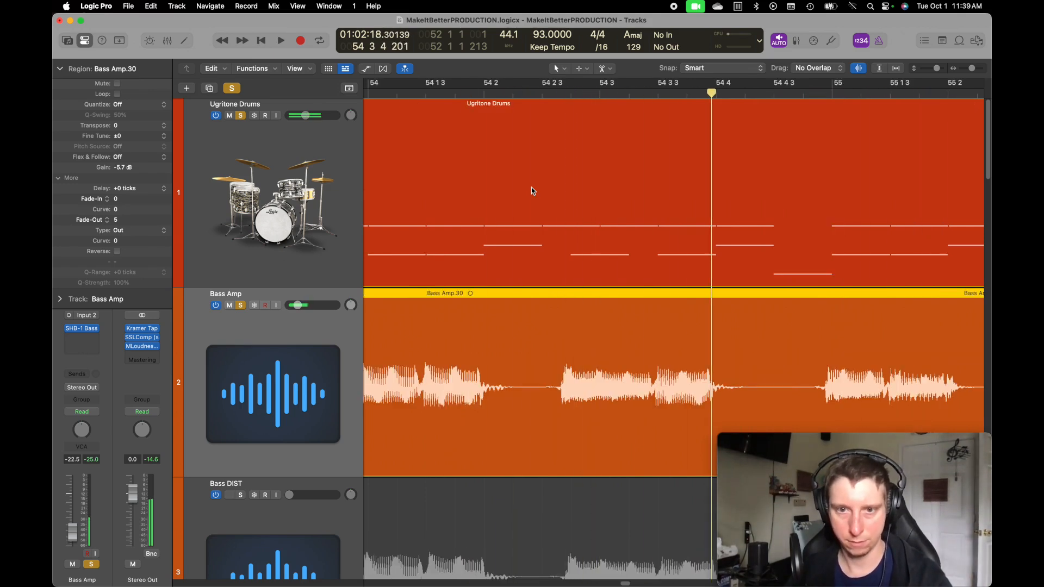
scroll(532, 189, left, 3)
click(533, 91)
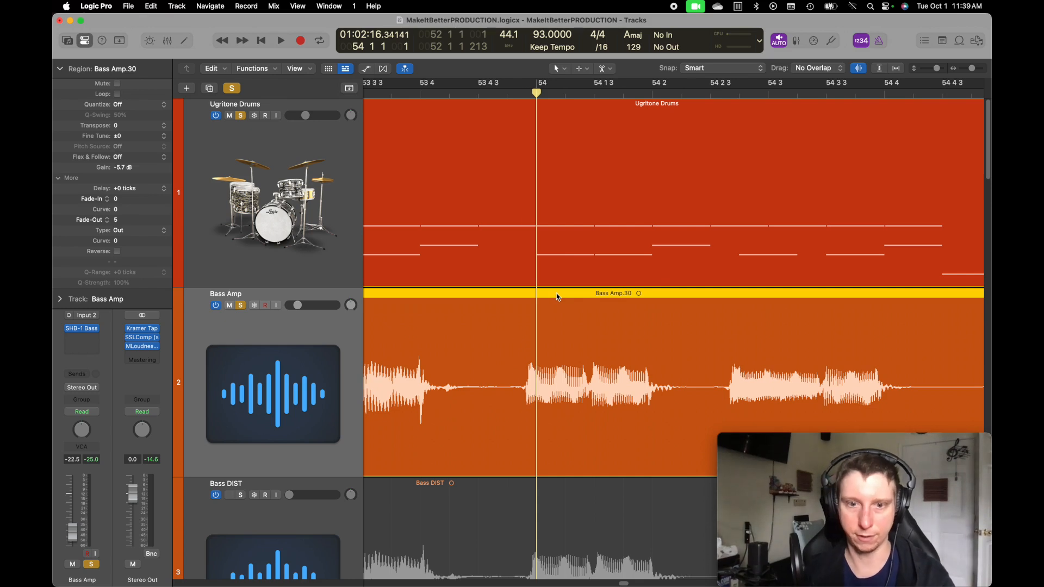
key(ctrl+Left)
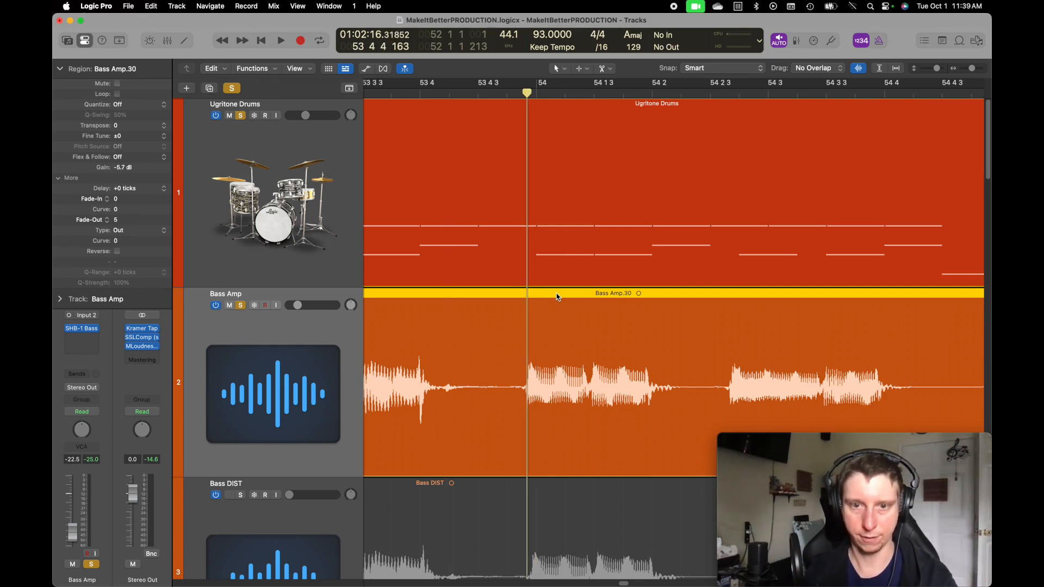
key(super+t)
key(ctrl+Right)
key(space)
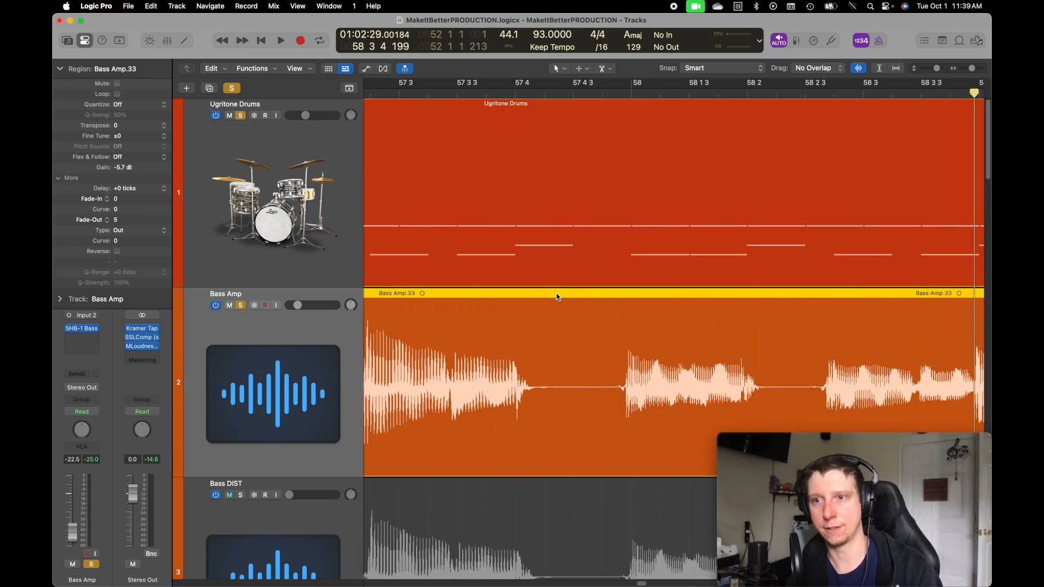
Split Bass Amp.33 at about 58 4 3, slip the audio in the part before the split later by two nudges, and play it
key(space)
key(super+t)
key(Left)
key(alt+Right)
key(alt+Right)
key(space)
key(space)
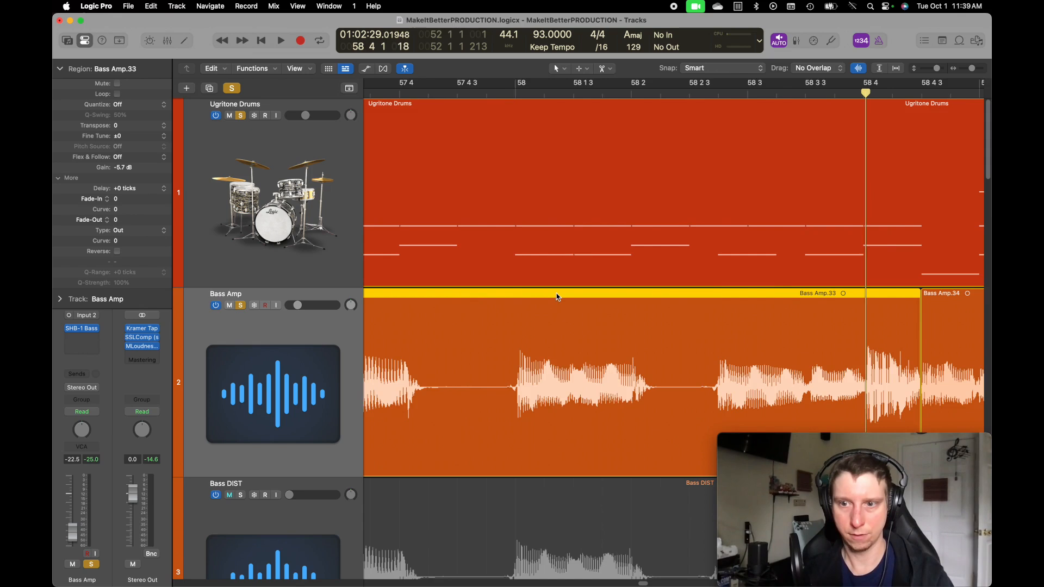
Step the playhead back through the bass transients from 58 4 to 55 3 2 31
key(ctrl+Left)
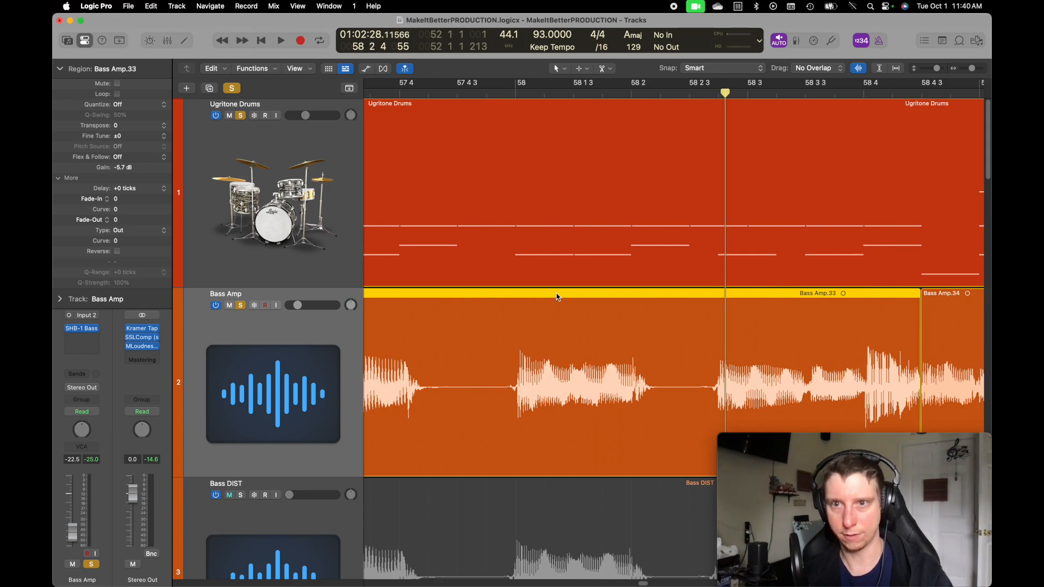
key(ctrl+Left)
key(ctrl+Left)
key(ctrl+Left)
key(ctrl+Left)
key(ctrl+Left)
key(ctrl+Left)
key(ctrl+Left)
key(ctrl+Left)
key(ctrl+Left)
key(ctrl+Left)
key(ctrl+Left)
key(ctrl+Left)
Select all the Bass Amp regions across the song and play the edited bass with the drums from 45 3 on
key(z)
drag(904, 301, 411, 355)
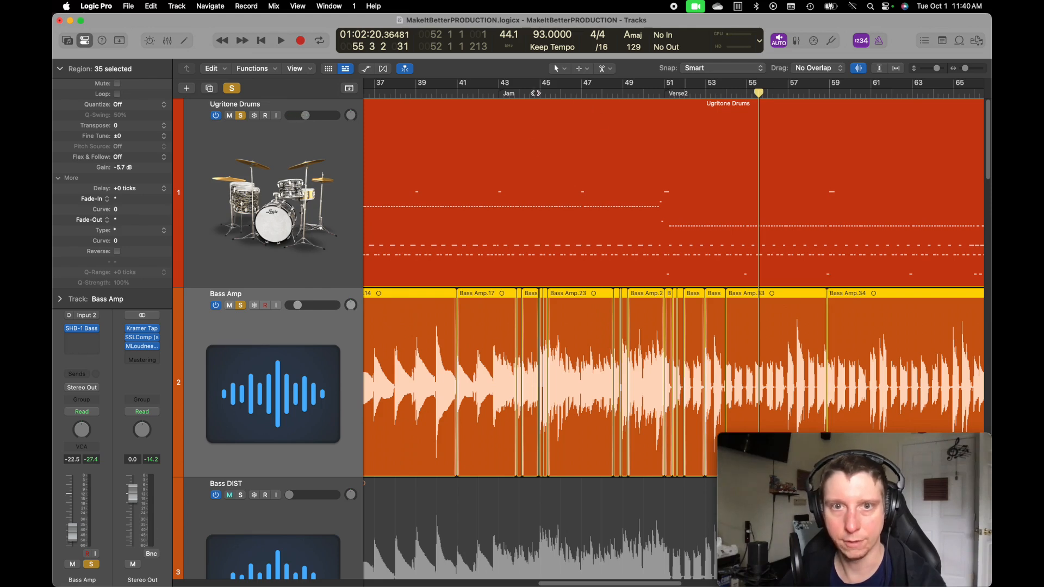
click(551, 93)
key(space)
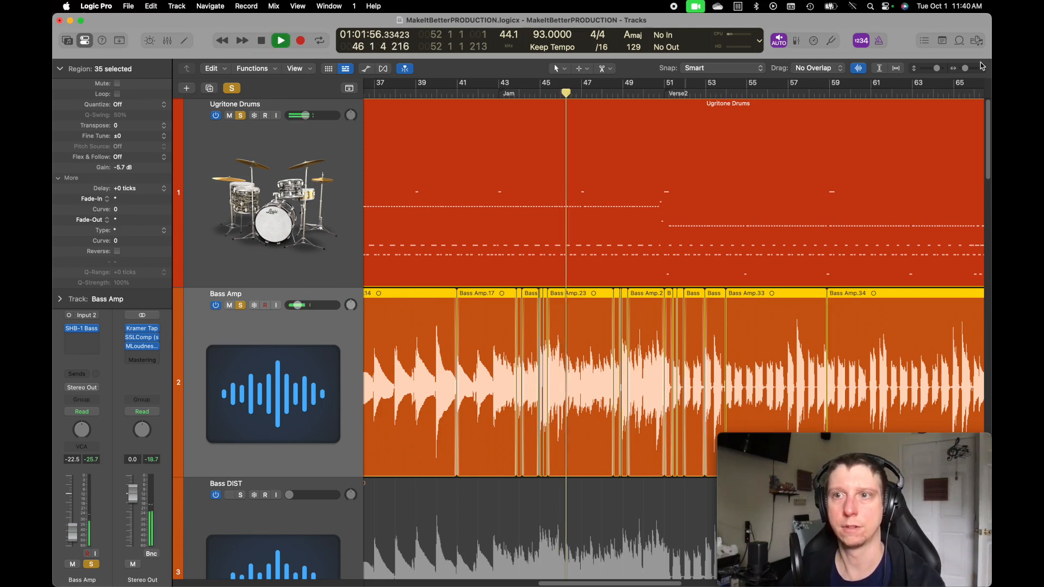
key(space)
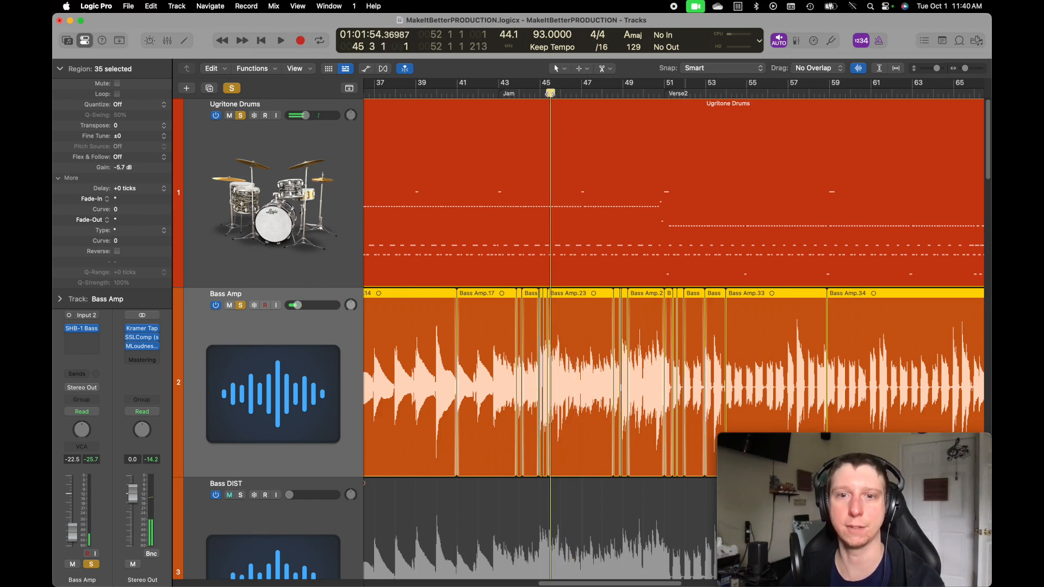
key(space)
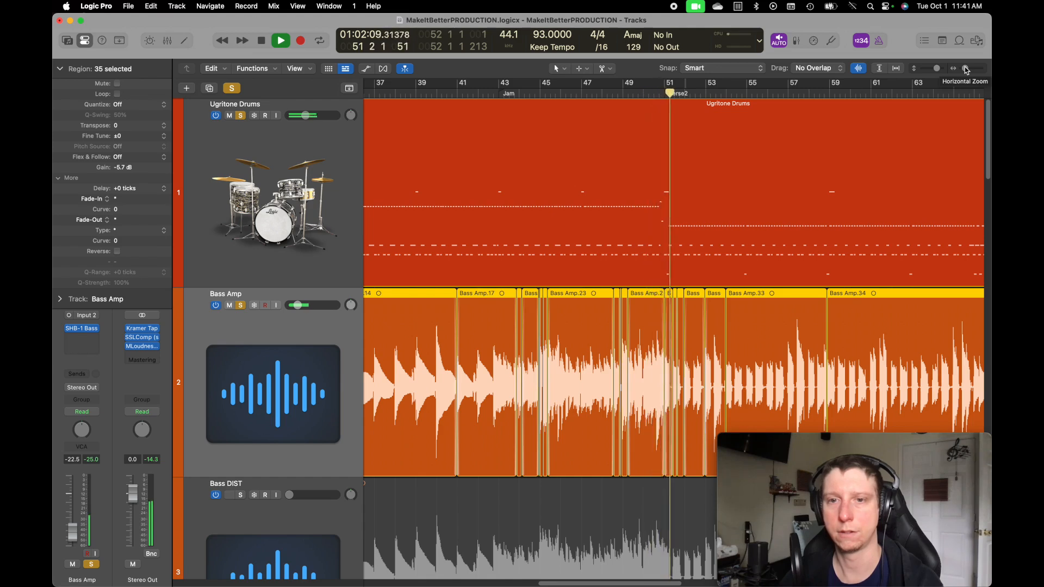
Move the join between Bass Amp.30 and Bass Amp.33 back to about 53 4 4, crossfade it, and play from bar 53
drag(965, 69, 977, 75)
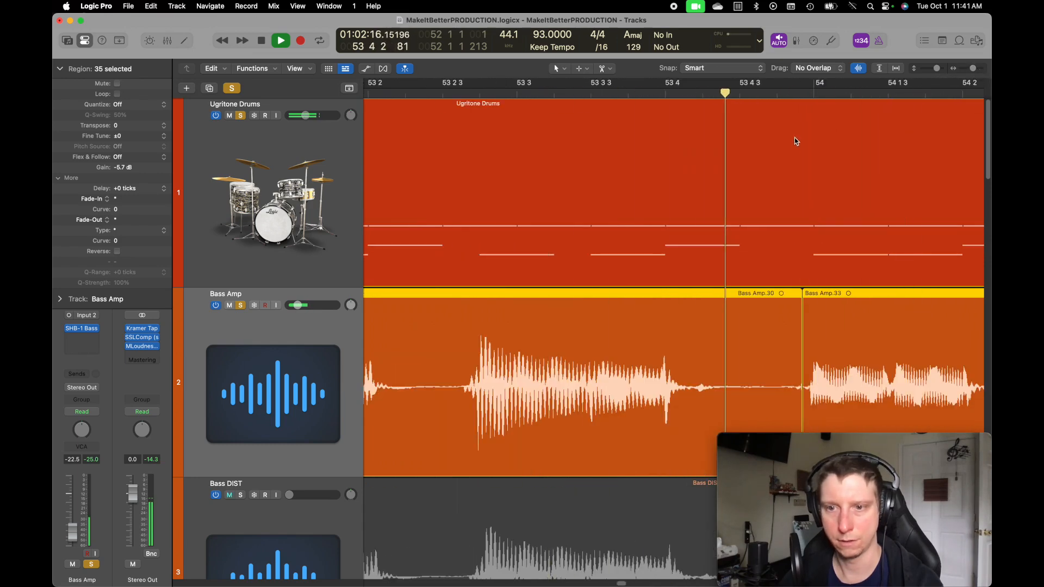
key(space)
drag(802, 390, 773, 394)
drag(773, 292, 772, 292)
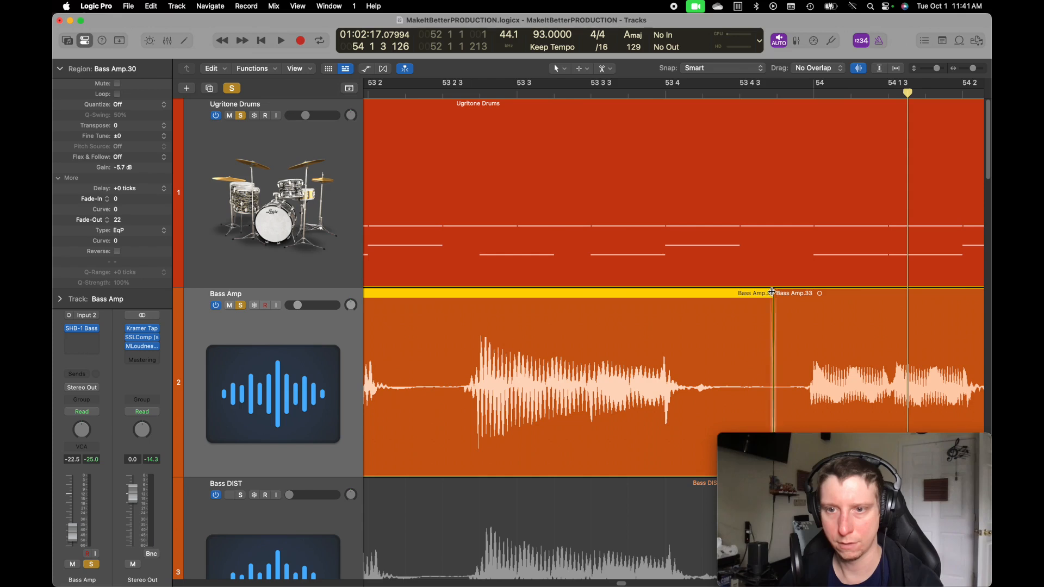
double_click(469, 94)
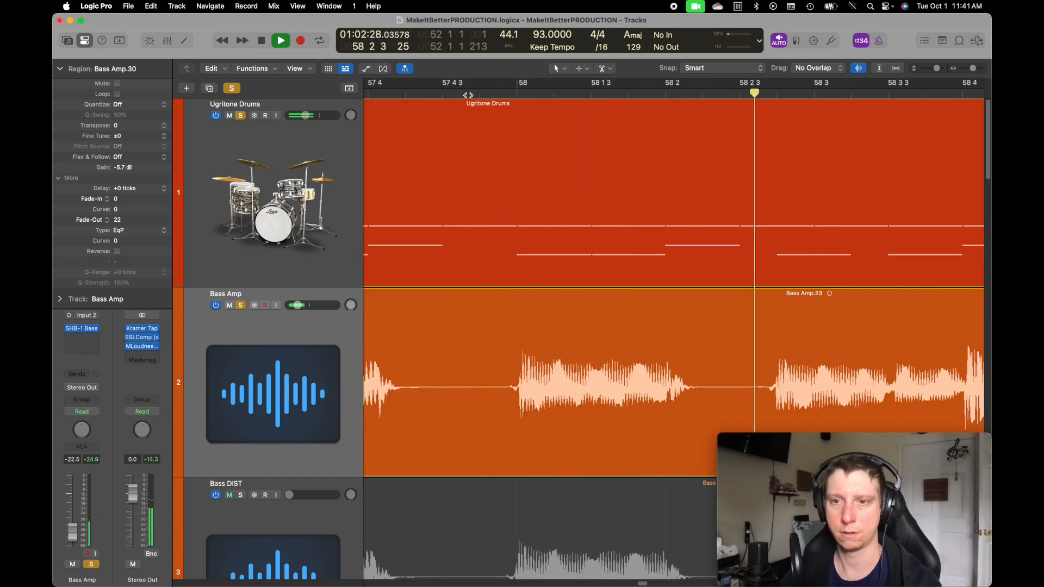
Crossfade the join between Bass Amp.33 and Bass Amp.34, and play from shortly before 58 4 into bar 60
key(space)
click(589, 293)
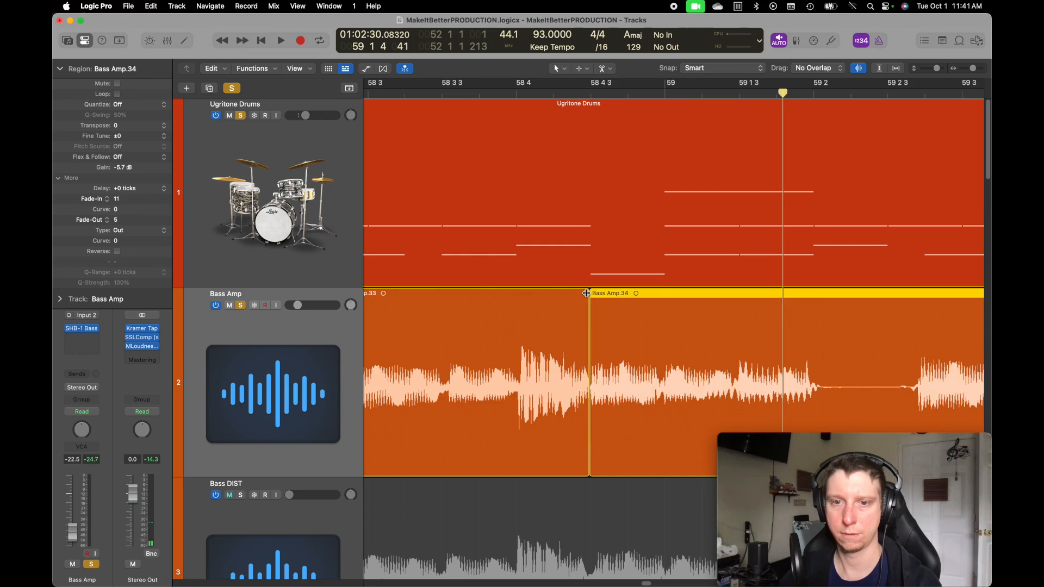
drag(584, 293, 586, 296)
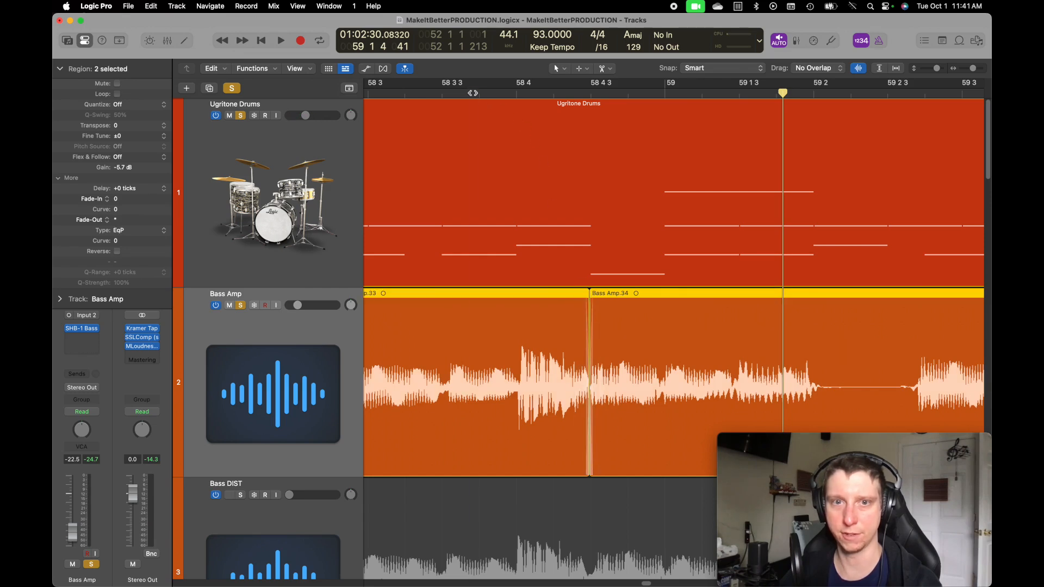
click(473, 93)
key(space)
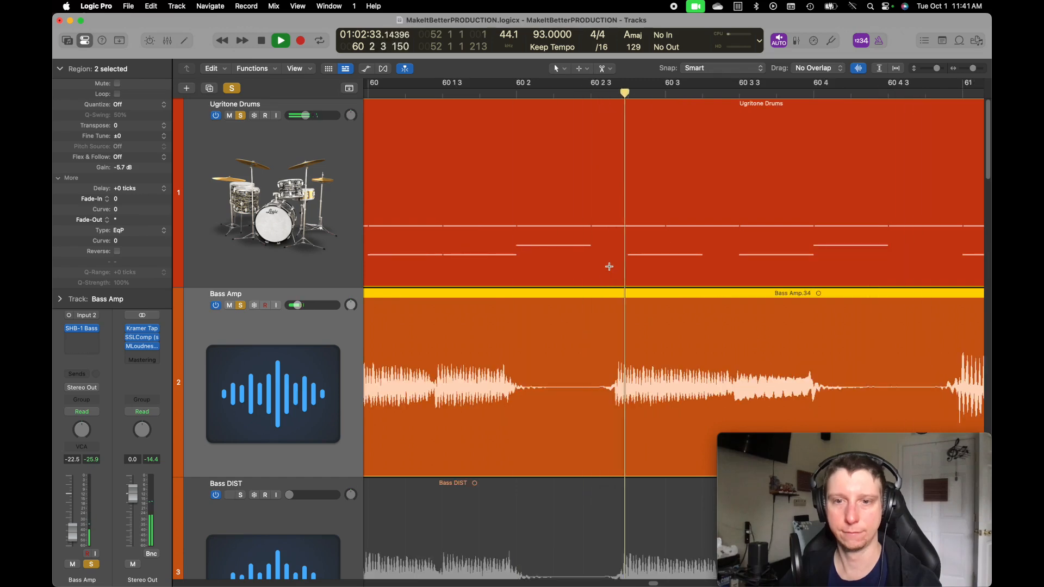
key(space)
Set a cycle range from bar 59 to 59 3 3 106 and save the project
scroll(608, 266, left, 9)
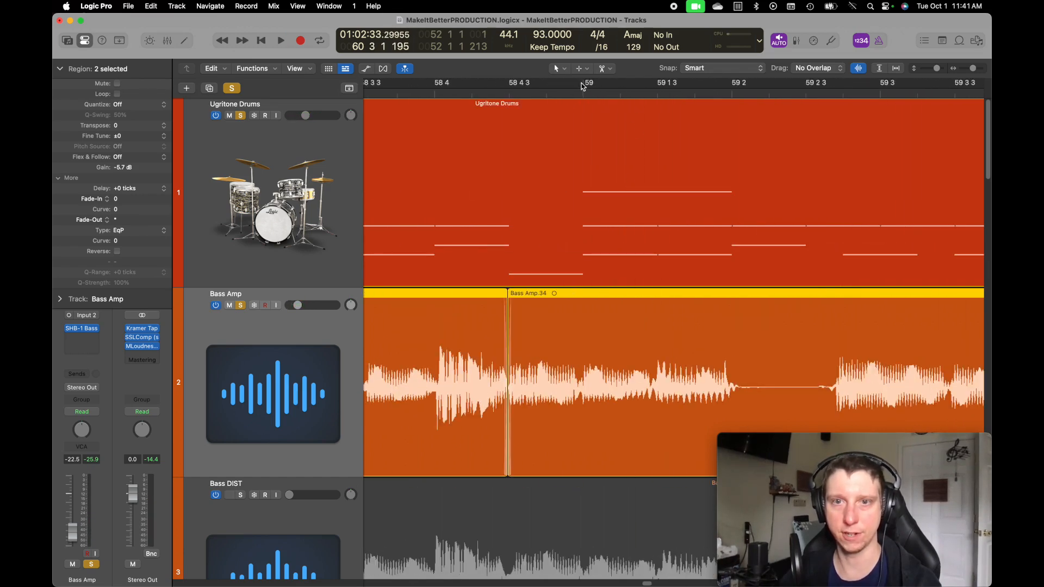
drag(584, 84, 971, 81)
key(super+s)
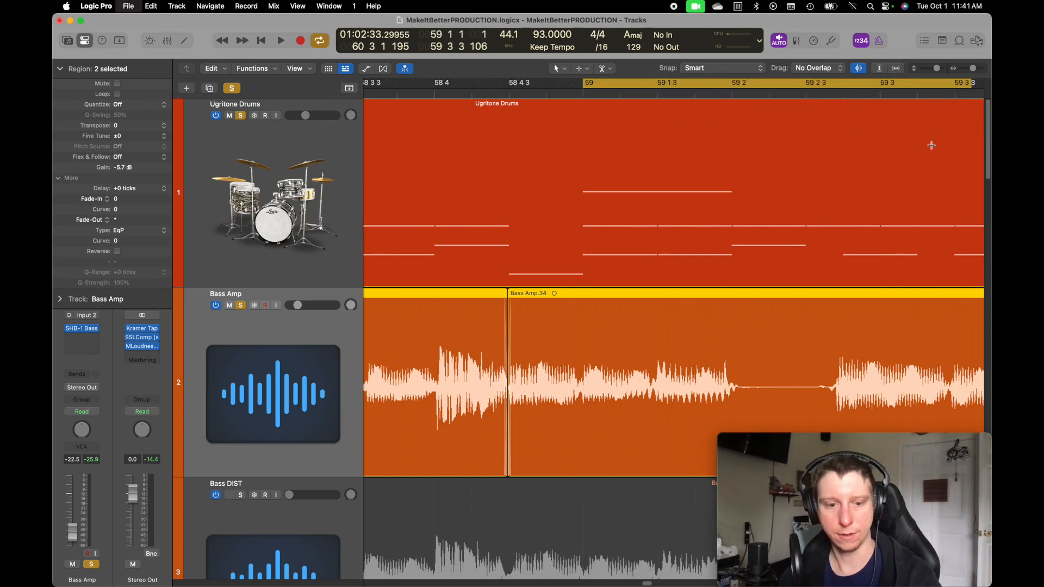
Select every region on the Bass Amp track over the whole song and join them into one audio region
key(super+Left)
key(super+Left)
key(super+Left)
key(super+Left)
key(super+Left)
key(super+Left)
key(super+Left)
click(938, 315)
drag(929, 305, 416, 404)
key(super+j)
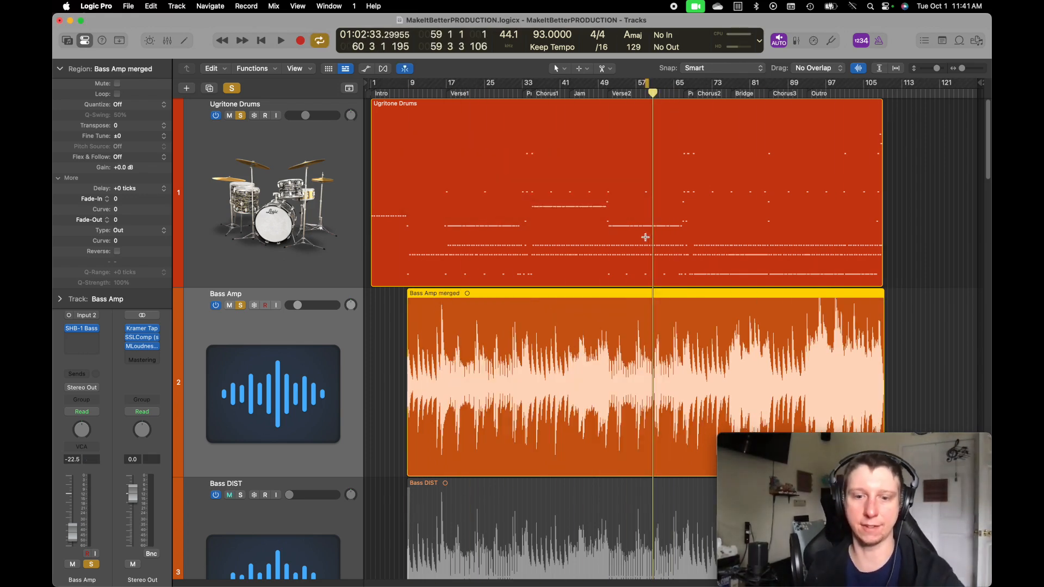
Select all unused audio files in the project's audio list and remove them
key(f)
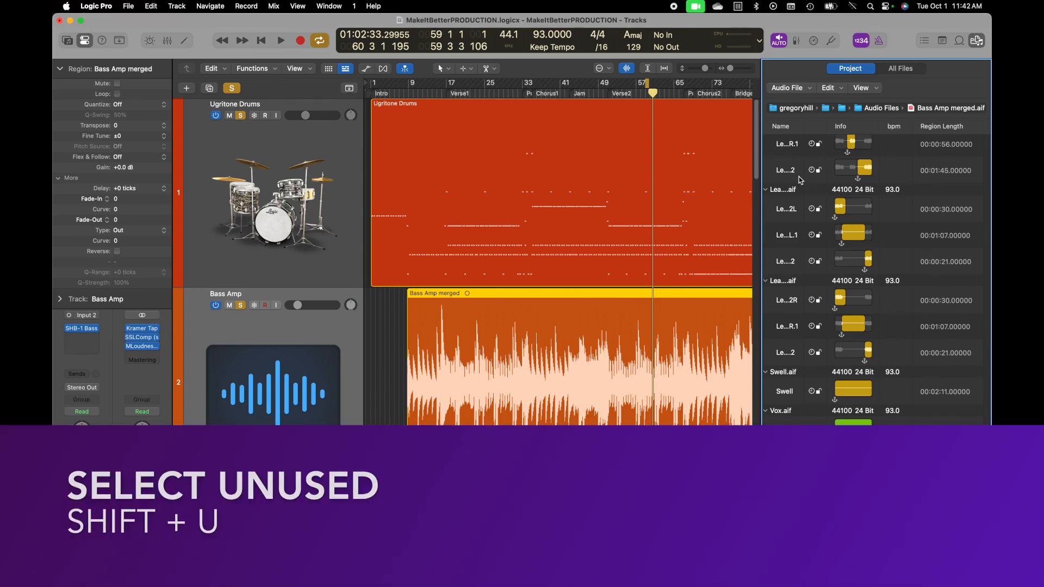
key(shift+u)
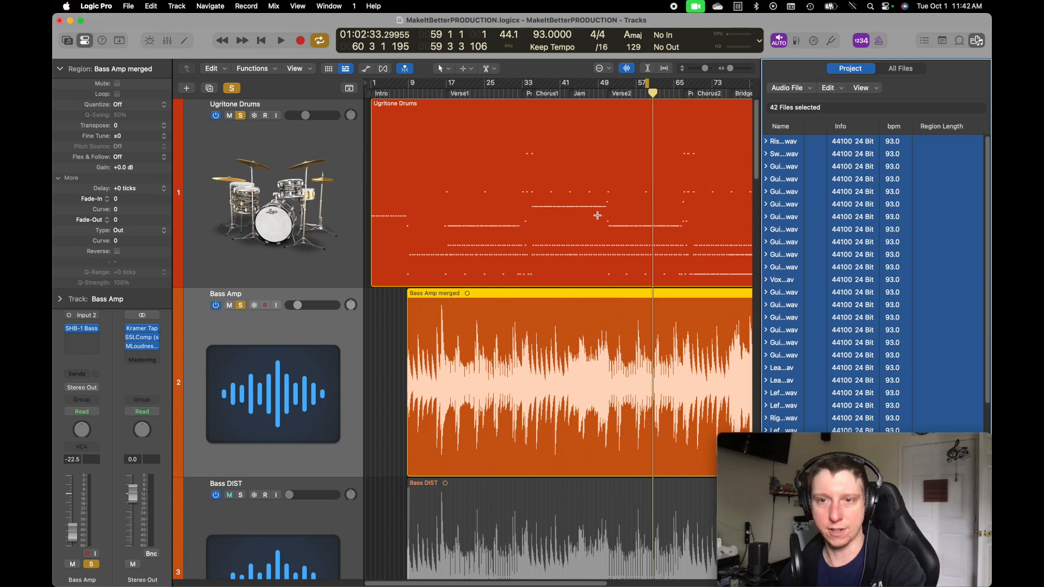
key(Delete)
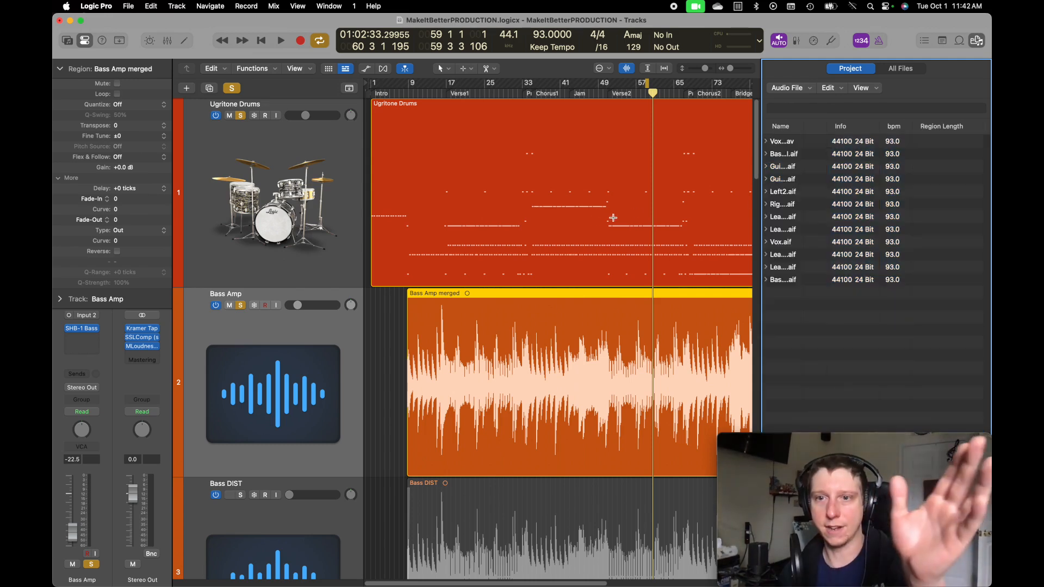
Run the project clean-up, review the unused audio files, and delete all of them with every file left checked
click(129, 6)
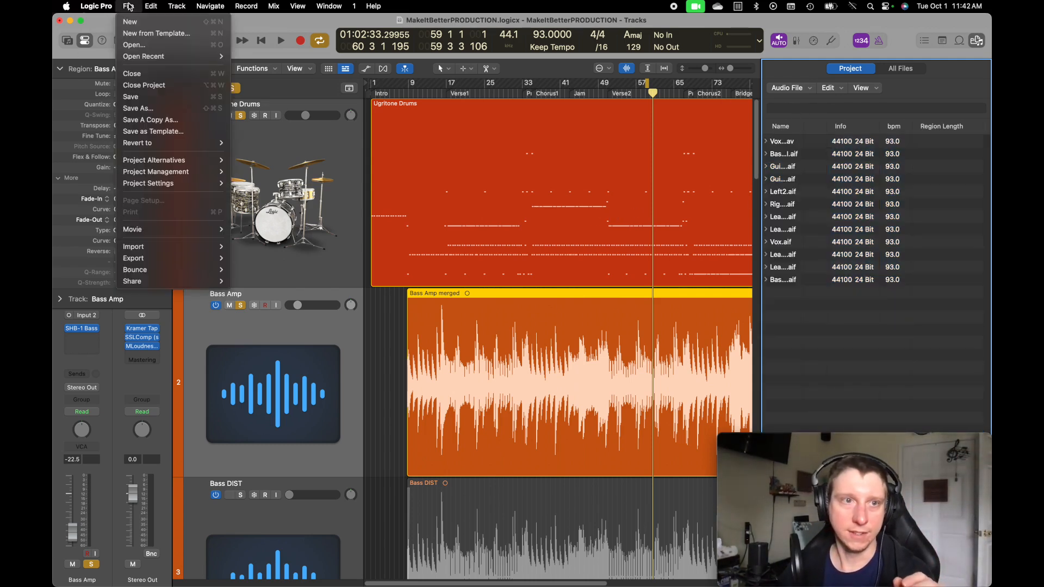
mouse_move(217, 172)
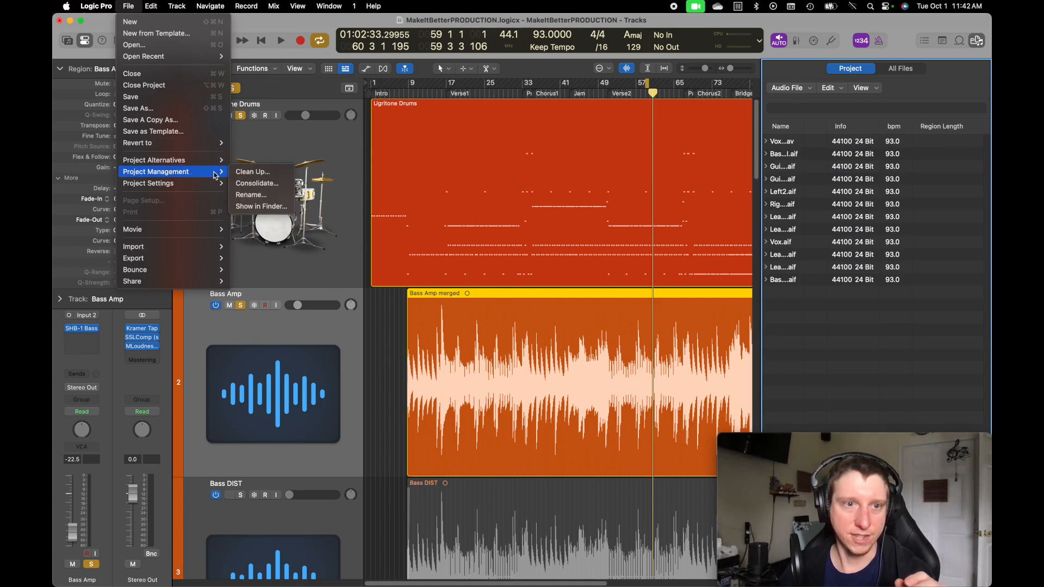
click(260, 173)
click(600, 233)
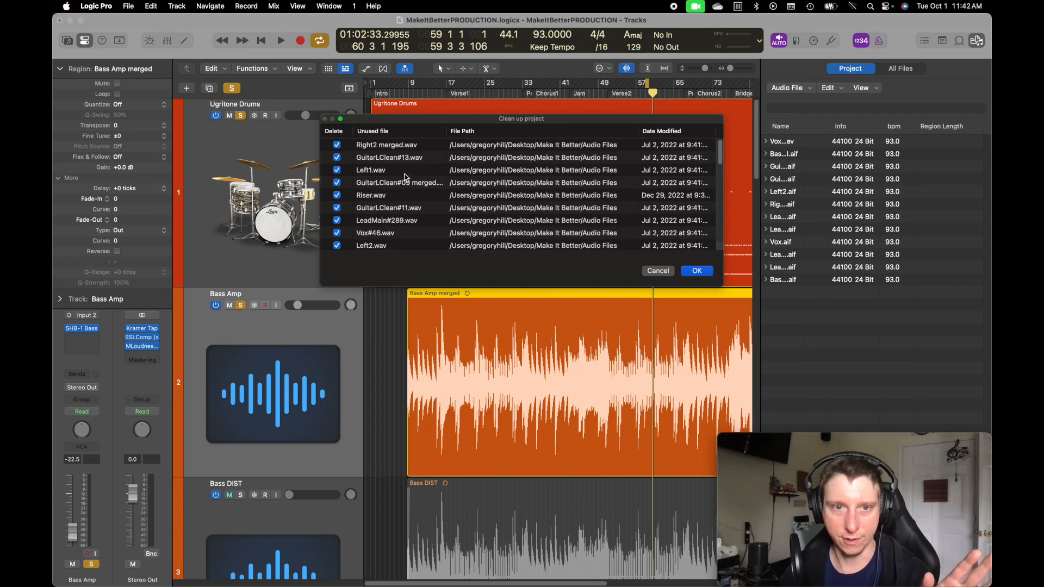
scroll(403, 219, down, 5)
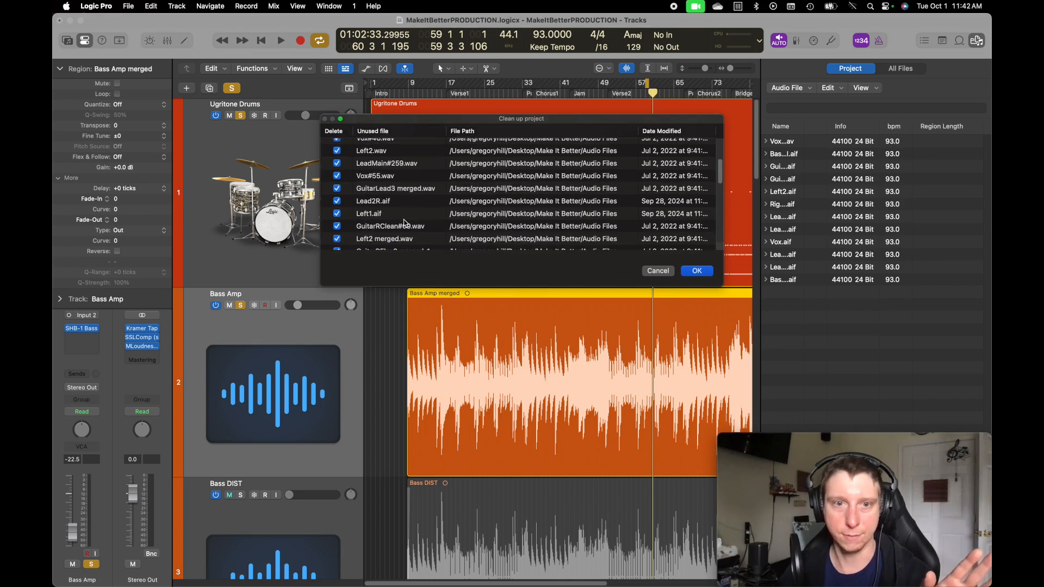
scroll(398, 222, down, 4)
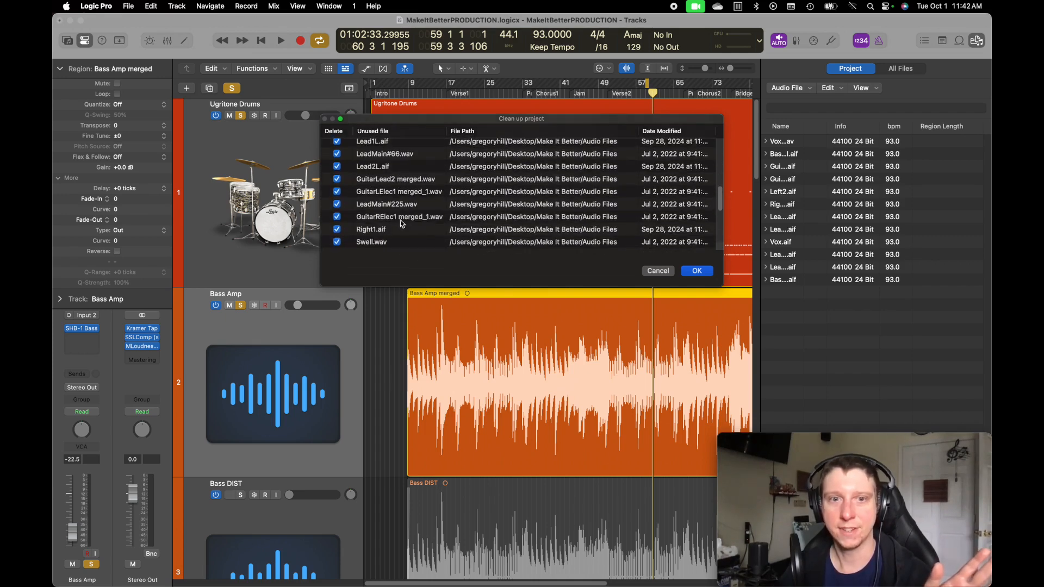
click(697, 270)
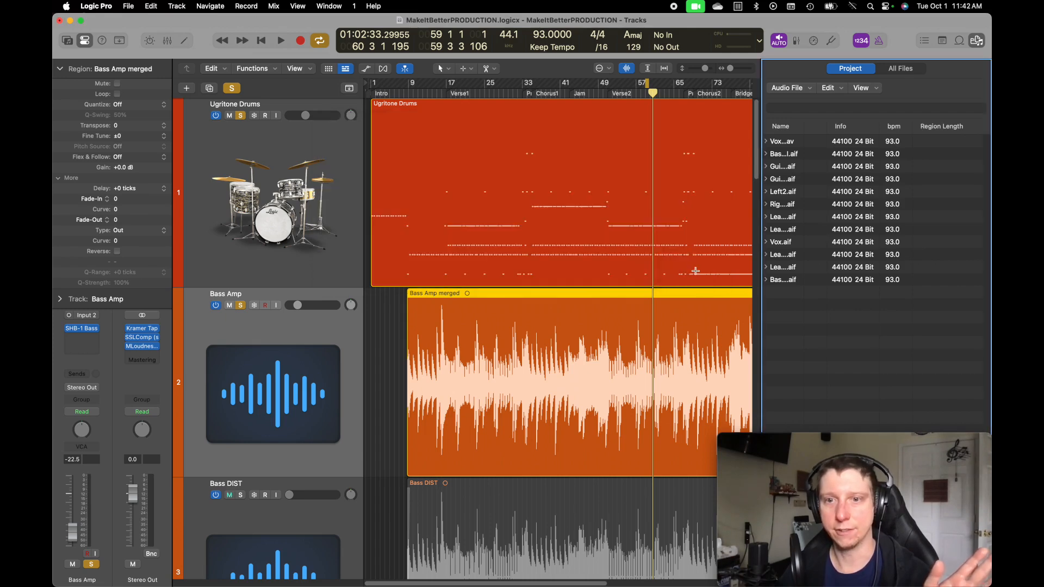
Close the project audio browser and name the joined bass region after its track
scroll(689, 269, down, 10)
scroll(687, 268, up, 10)
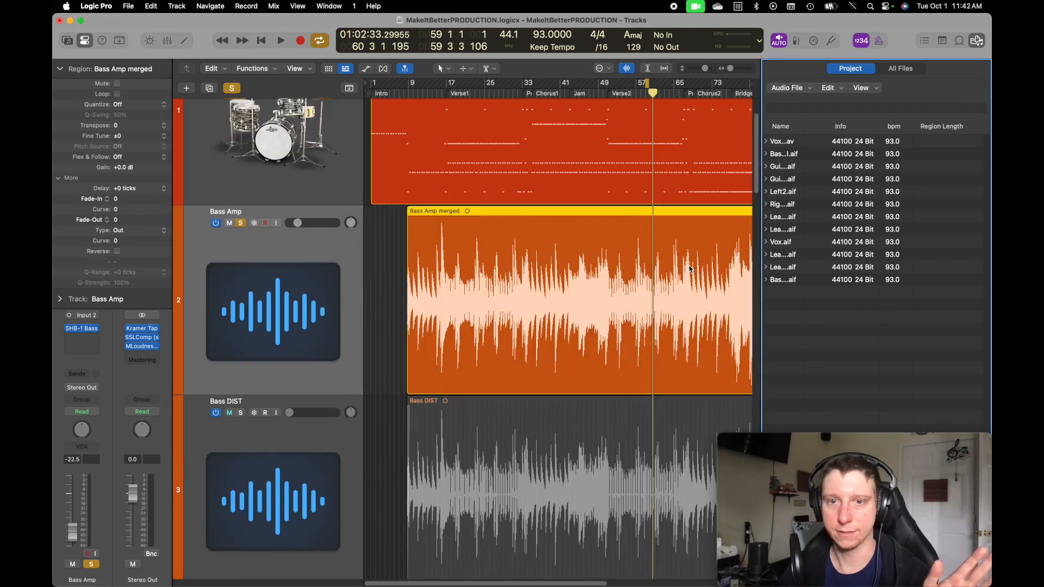
key(f)
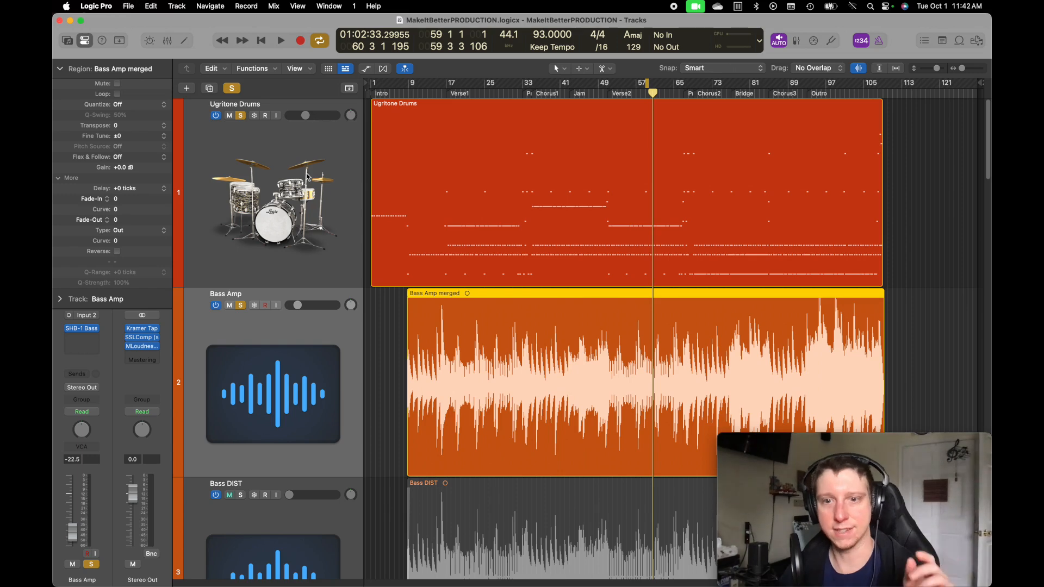
right_click(434, 295)
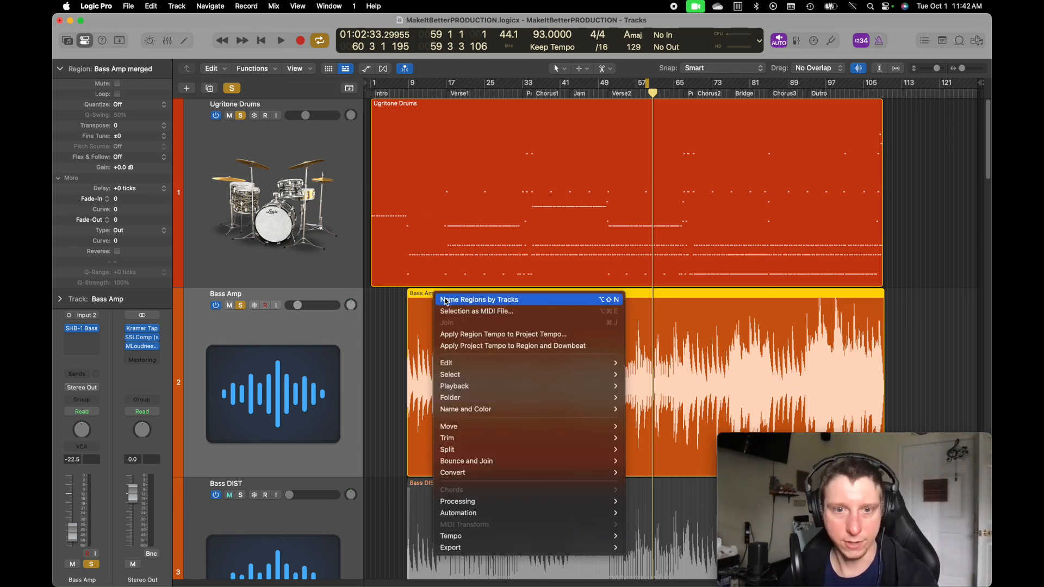
click(475, 301)
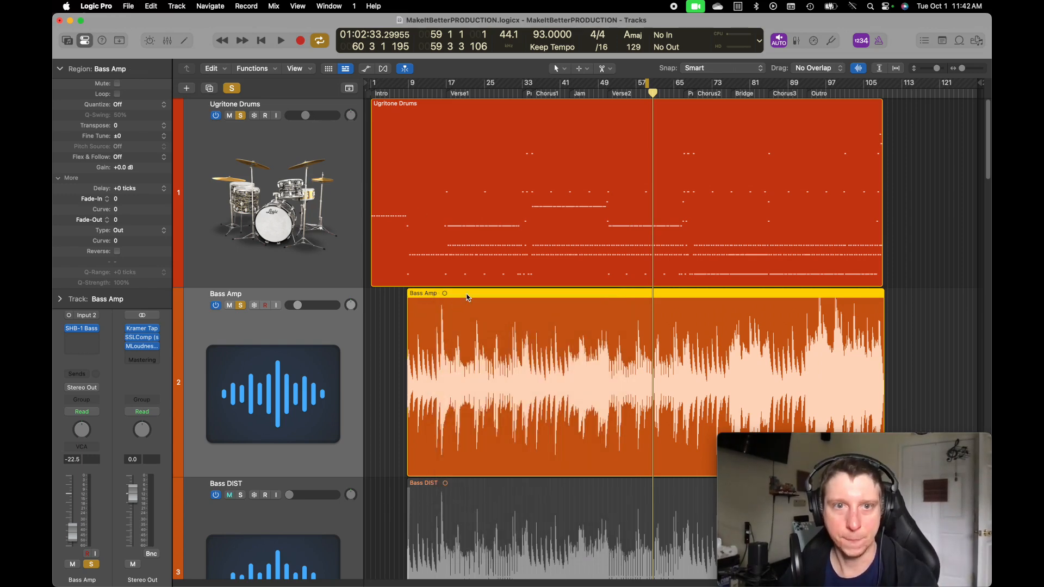
Reopen the project's audio file list, expand Left2.aif, and rename the file as GL
click(945, 43)
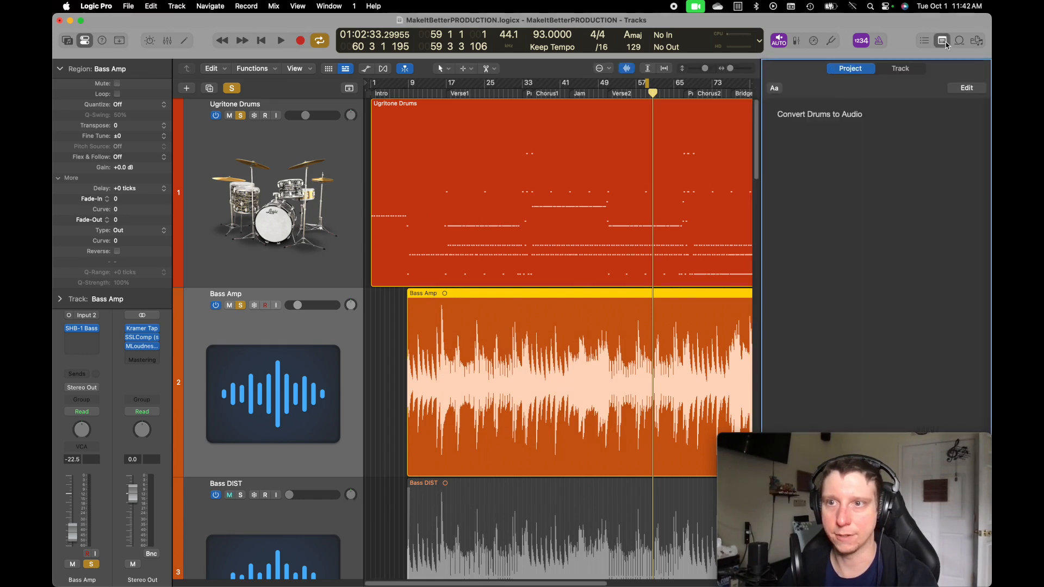
click(974, 43)
click(781, 192)
click(766, 192)
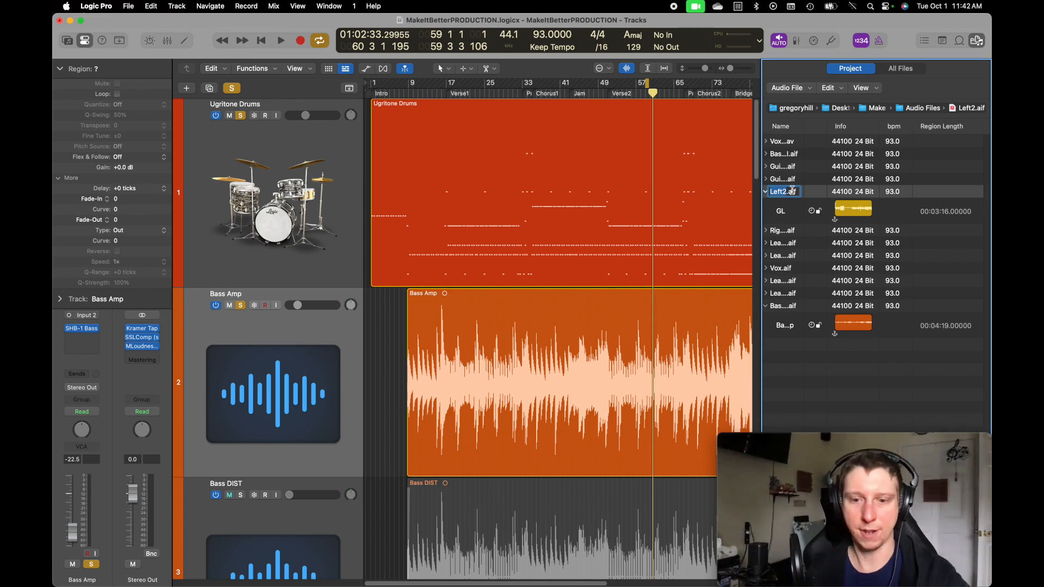
text(GL)
key(Return)
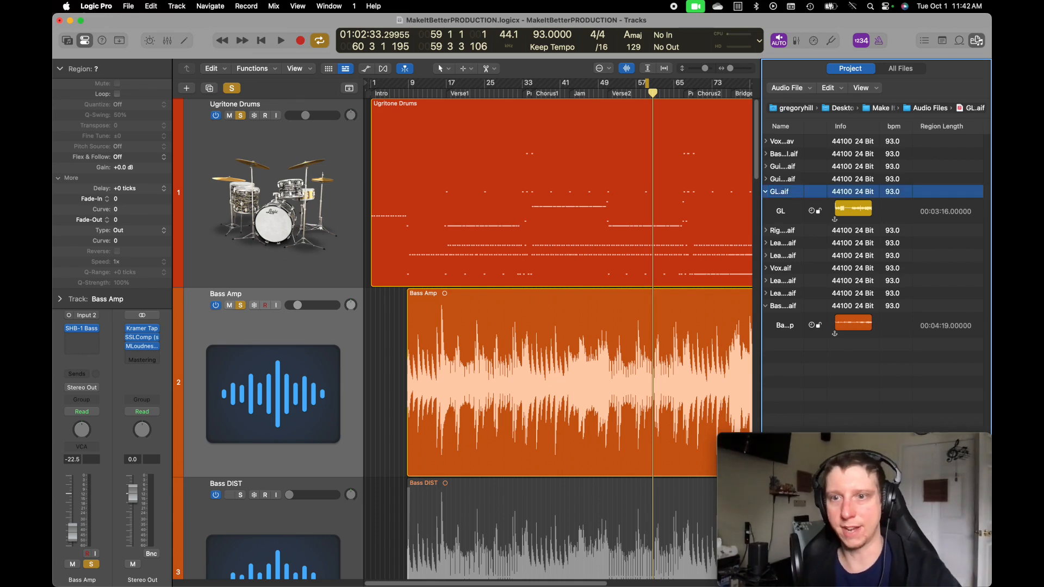
Expand the guitar file above GL.aif and Right2.aif in the project audio list, and rename Right2.aif as GR
click(793, 181)
key(Right)
click(783, 259)
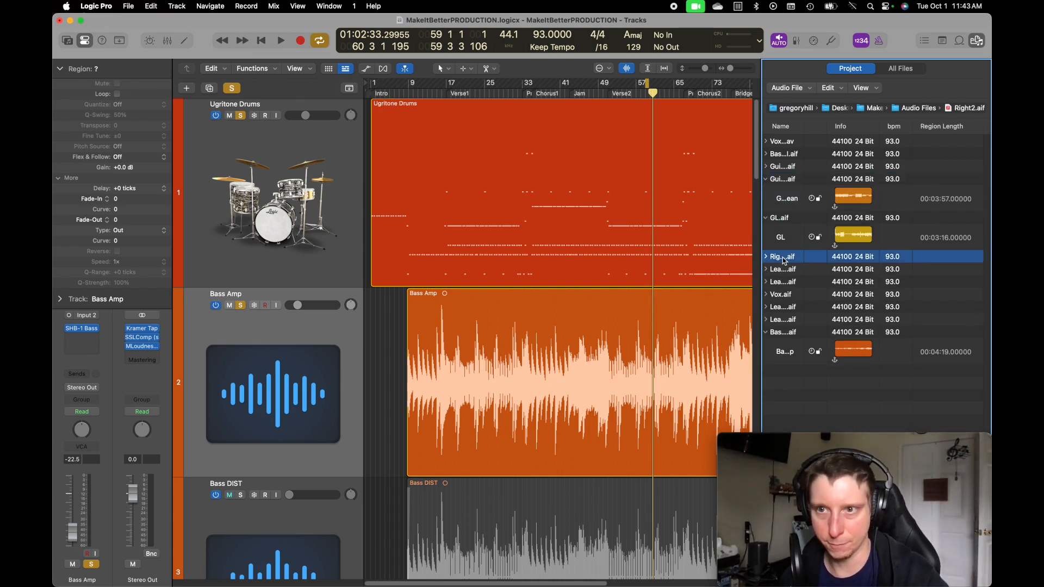
click(765, 257)
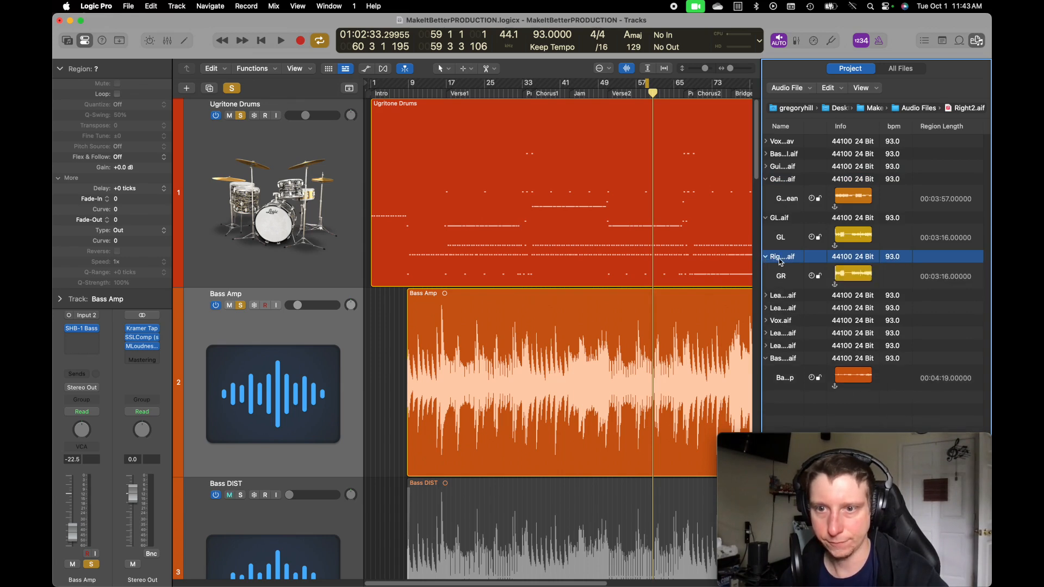
double_click(779, 256)
text(GR)
key(Return)
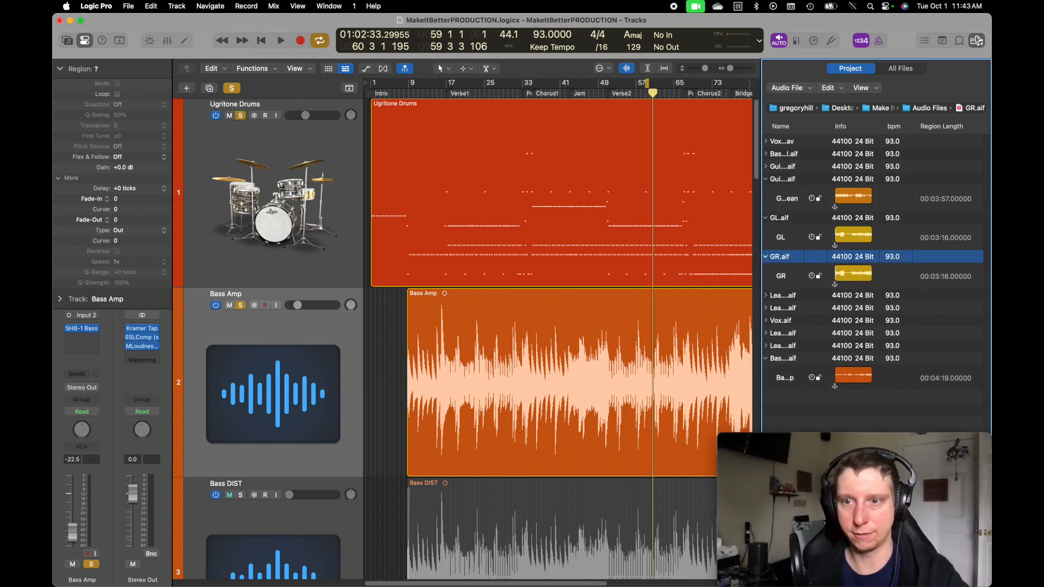
Close the project audio file list and turn off cycle playback
click(767, 295)
click(766, 295)
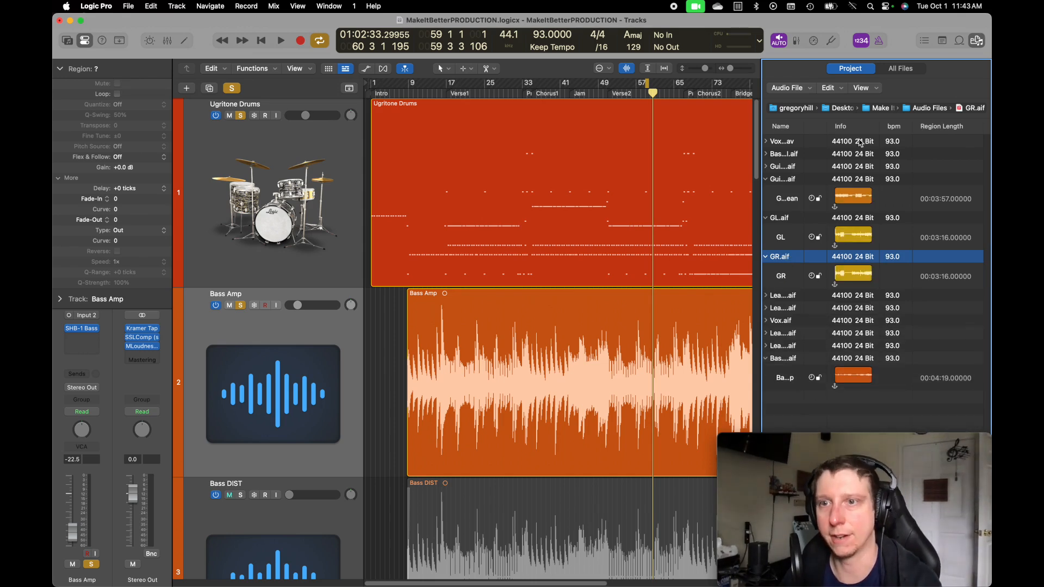
click(976, 40)
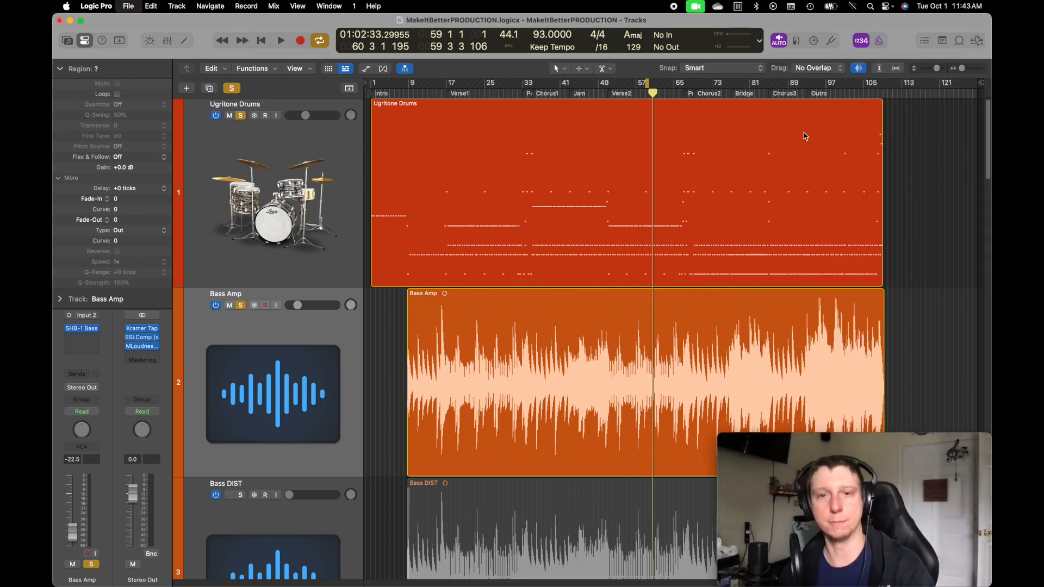
key(c)
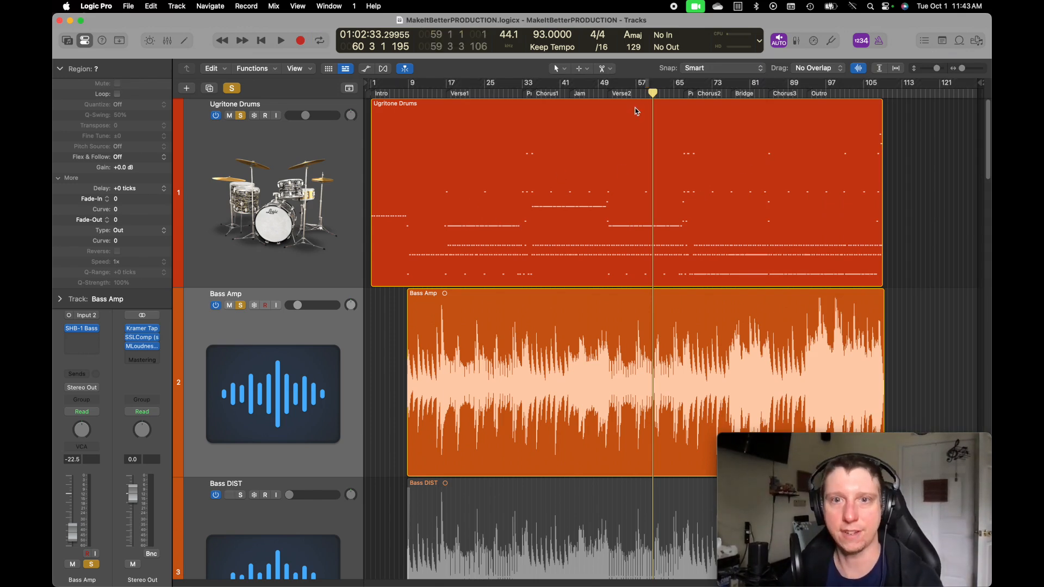
Audition the bass against the drums in the Jam section, looping bars 43 to 46
click(569, 91)
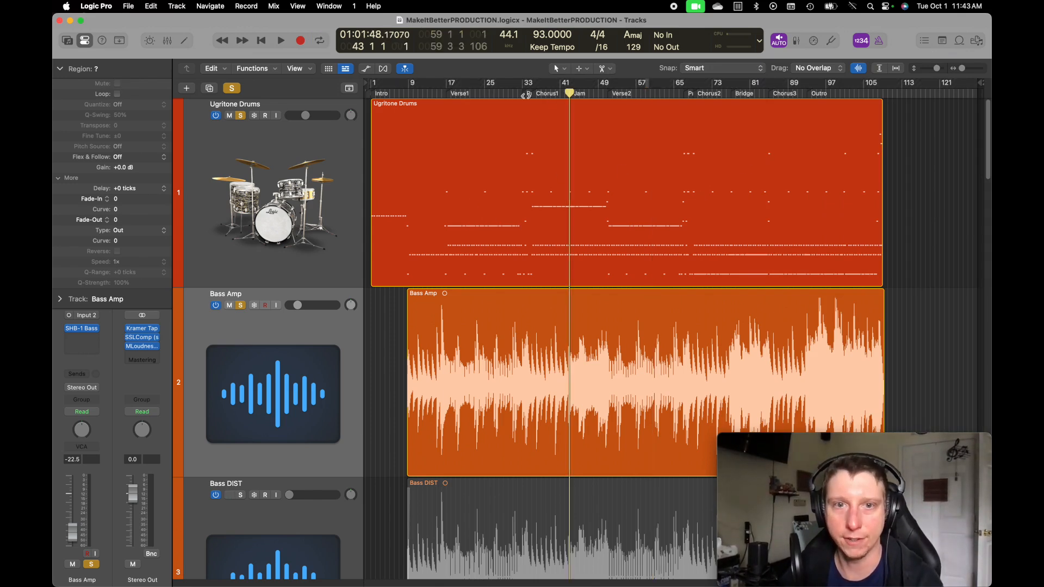
click(451, 93)
key(space)
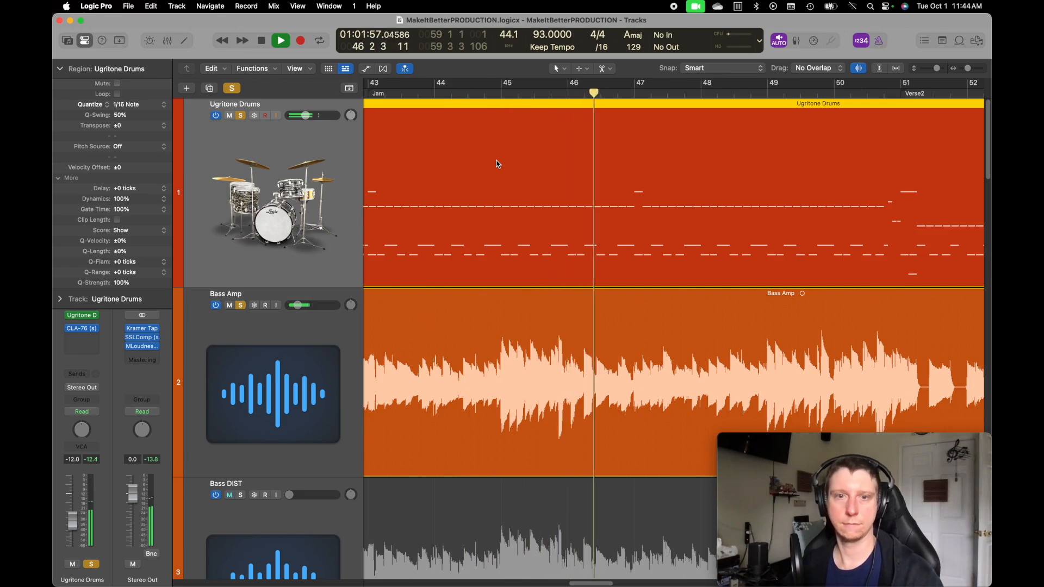
click(369, 90)
drag(369, 90, 569, 92)
key(space)
click(545, 95)
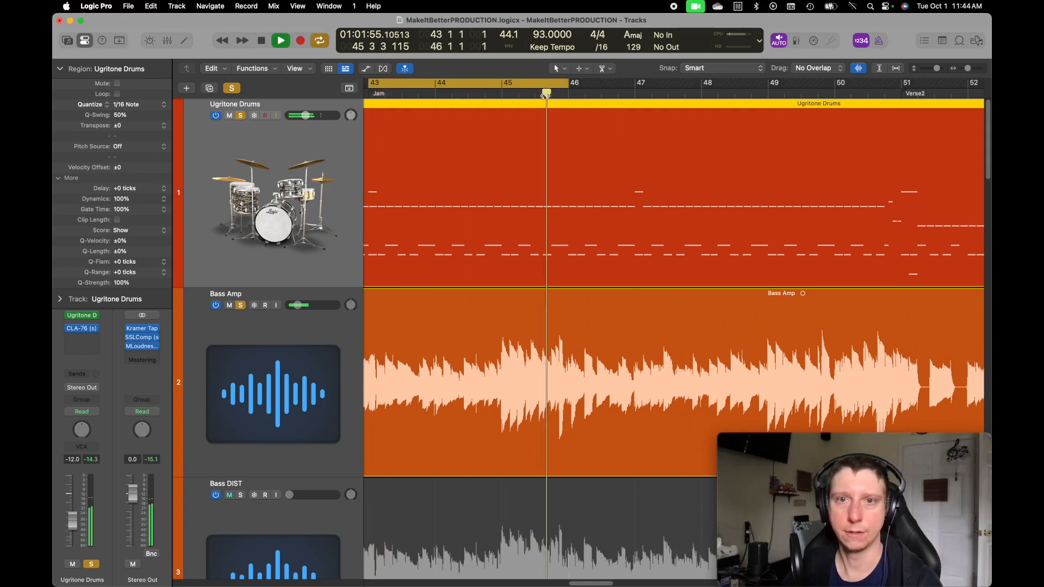
key(space)
Extend the playback loop to bar 47 and listen from the start of the Jam section
drag(567, 86, 631, 87)
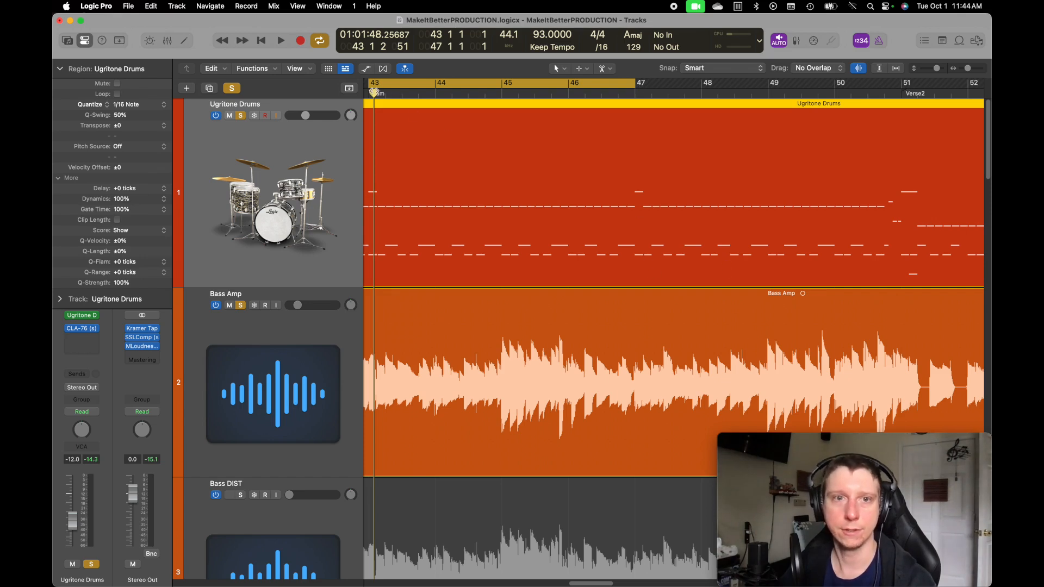
key(space)
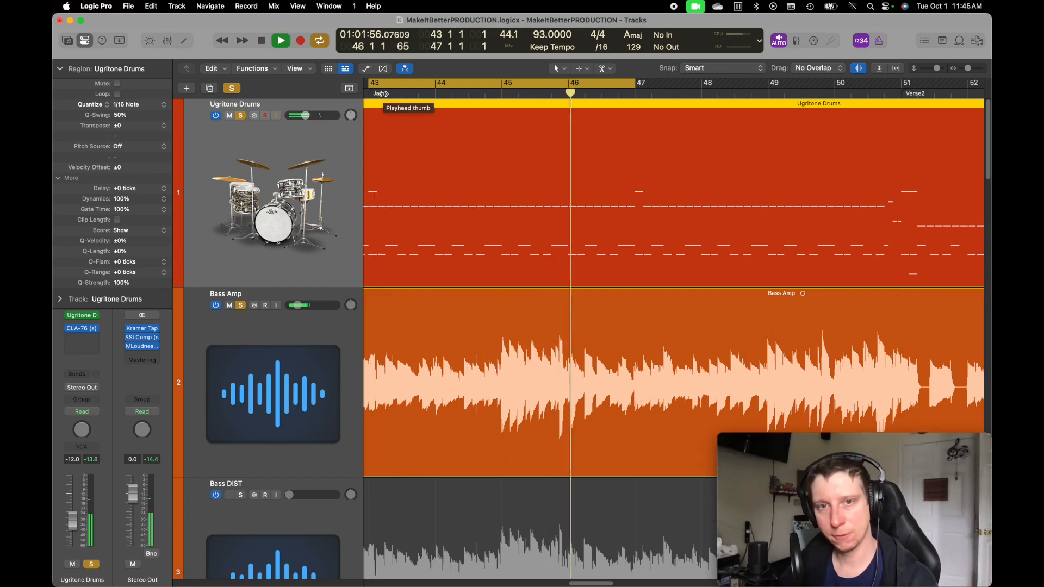
key(space)
Narrow the playback loop to bar 46 and listen to the bass timing there
click(569, 82)
click(569, 82)
key(space)
key(space)
drag(569, 84, 625, 90)
key(space)
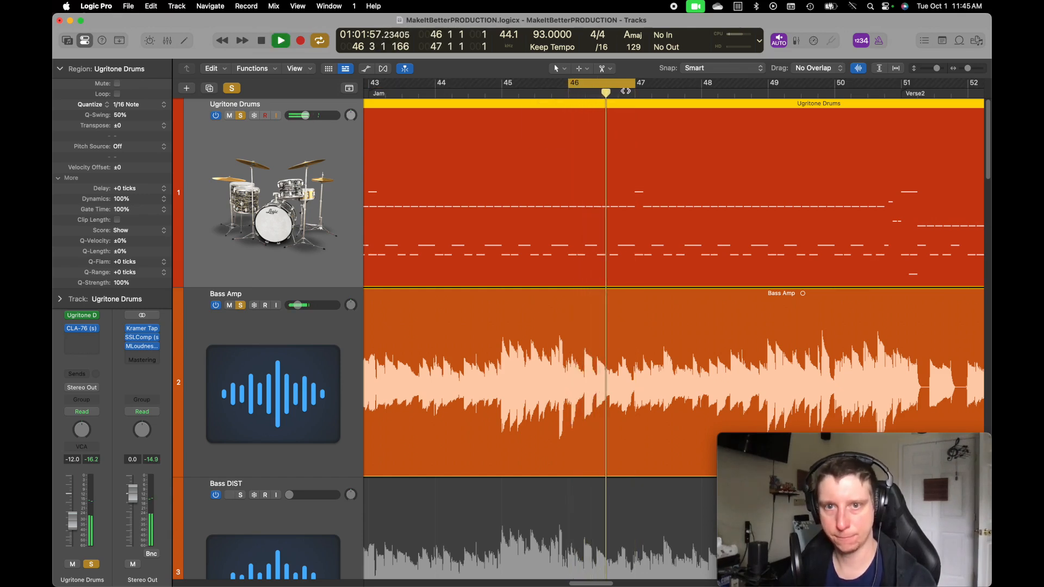
key(space)
Loop bar 50 at the end of the Jam section and listen to the bass against the drums
drag(618, 87, 885, 92)
key(space)
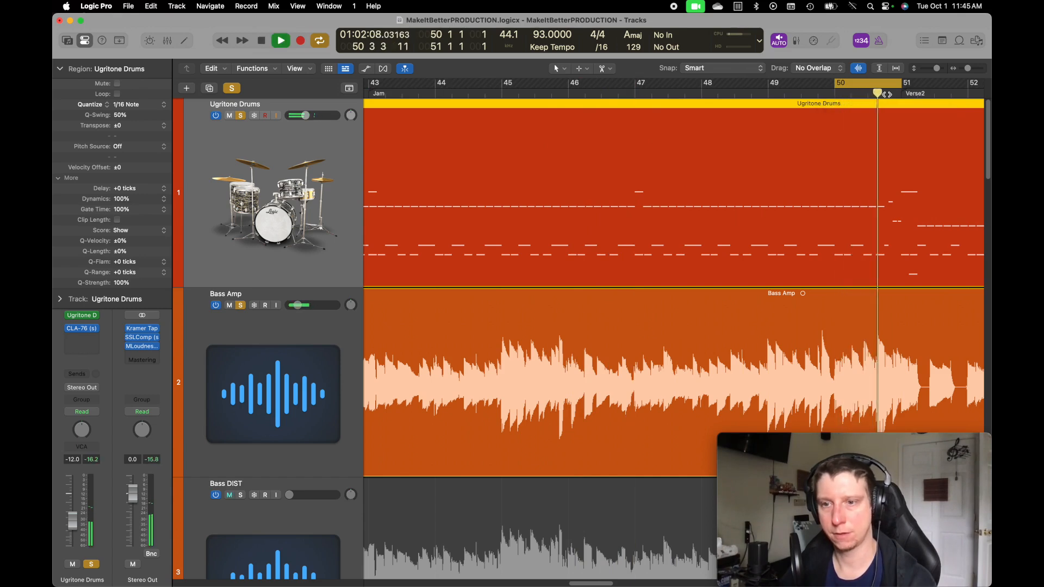
key(space)
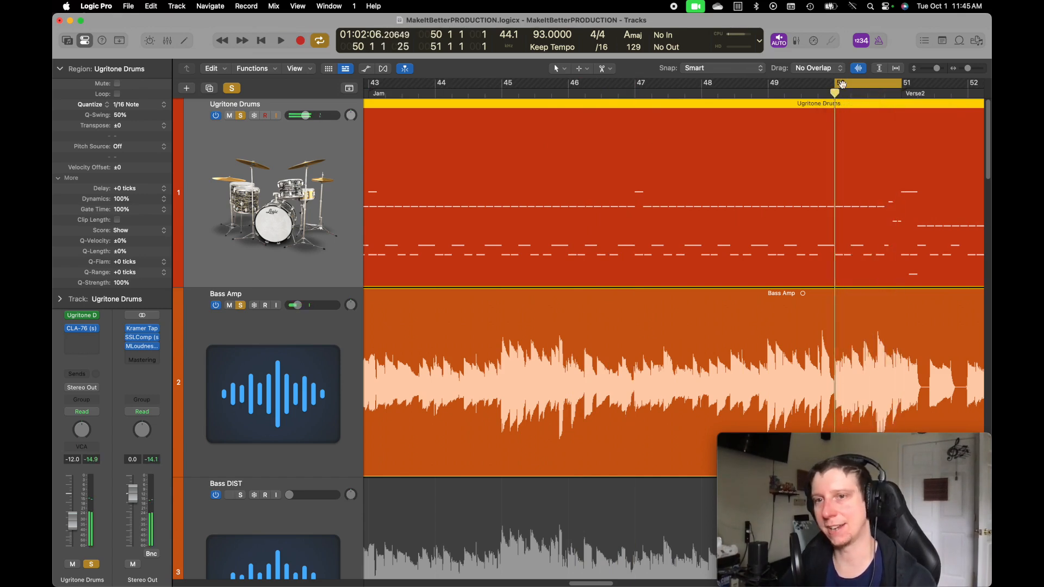
Set the loop back to bar 46 and compare its bass notes with the verse passages by ear
drag(842, 84, 377, 91)
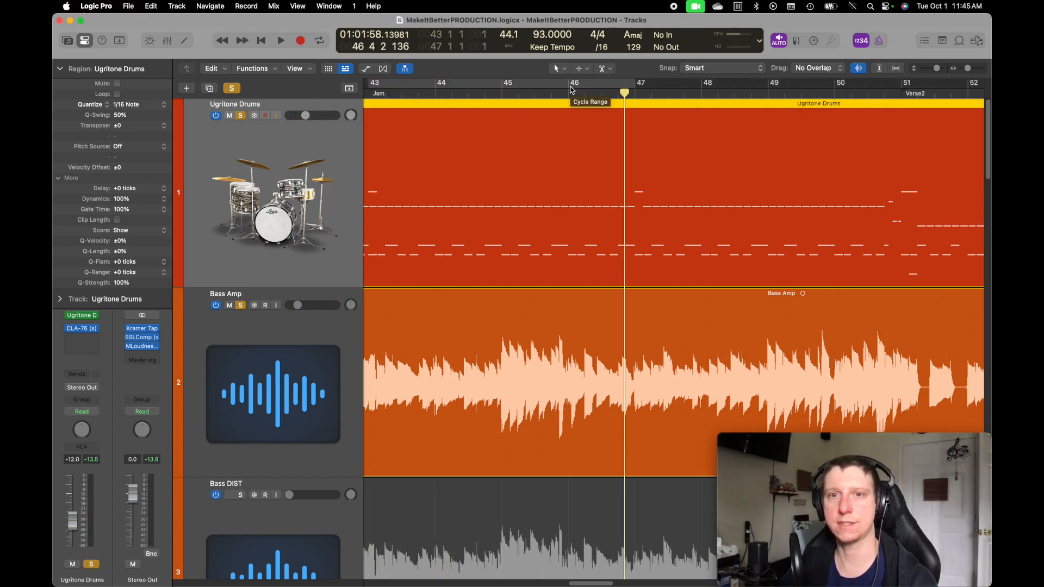
drag(570, 85, 627, 88)
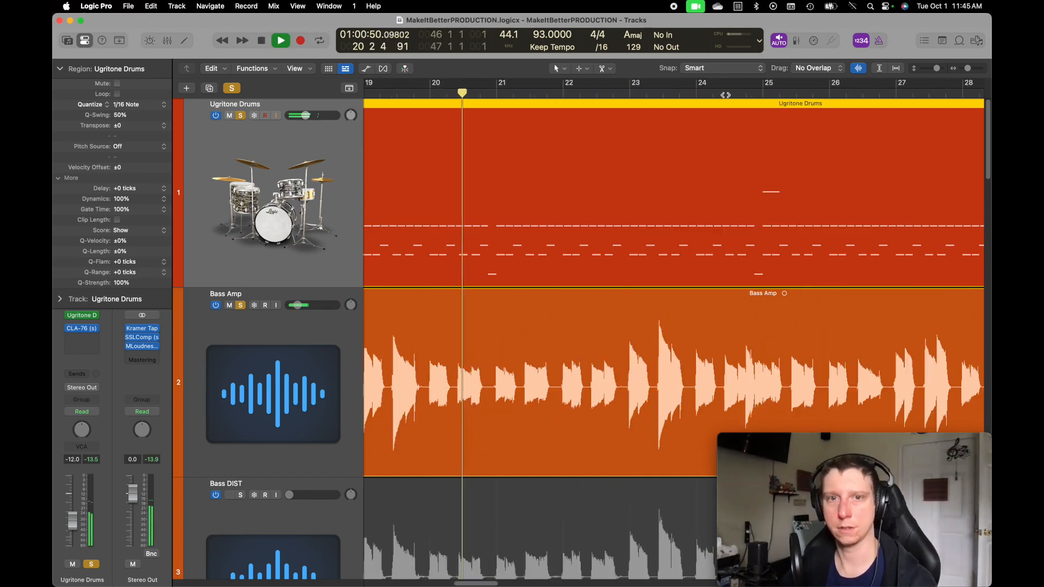
click(629, 92)
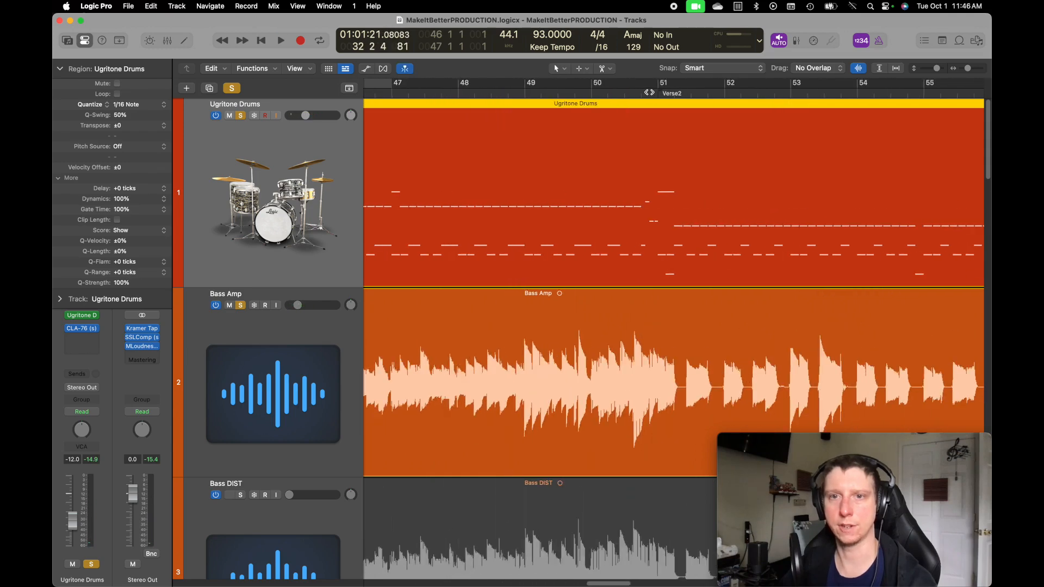
click(655, 93)
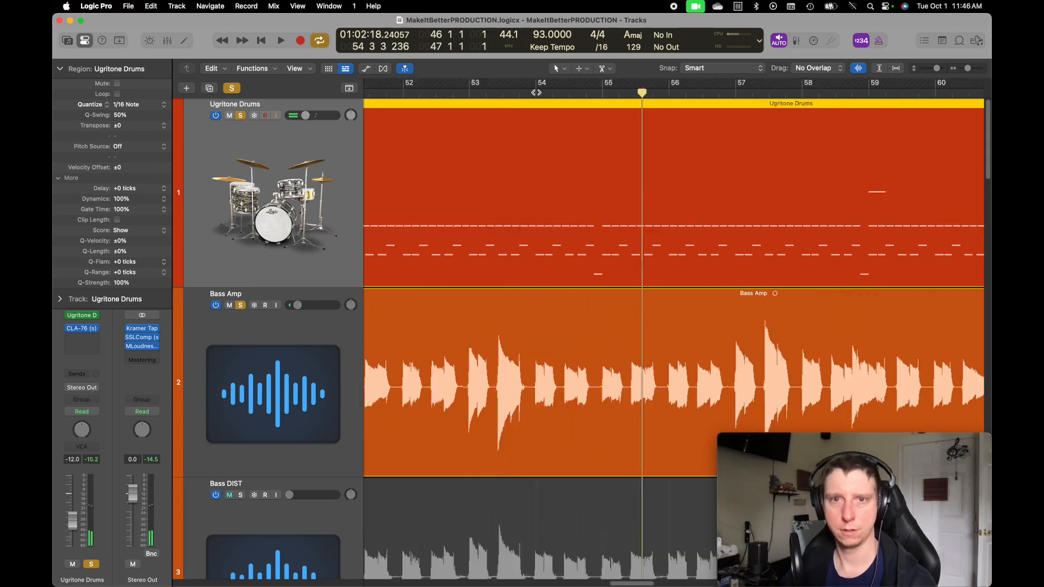
key(c)
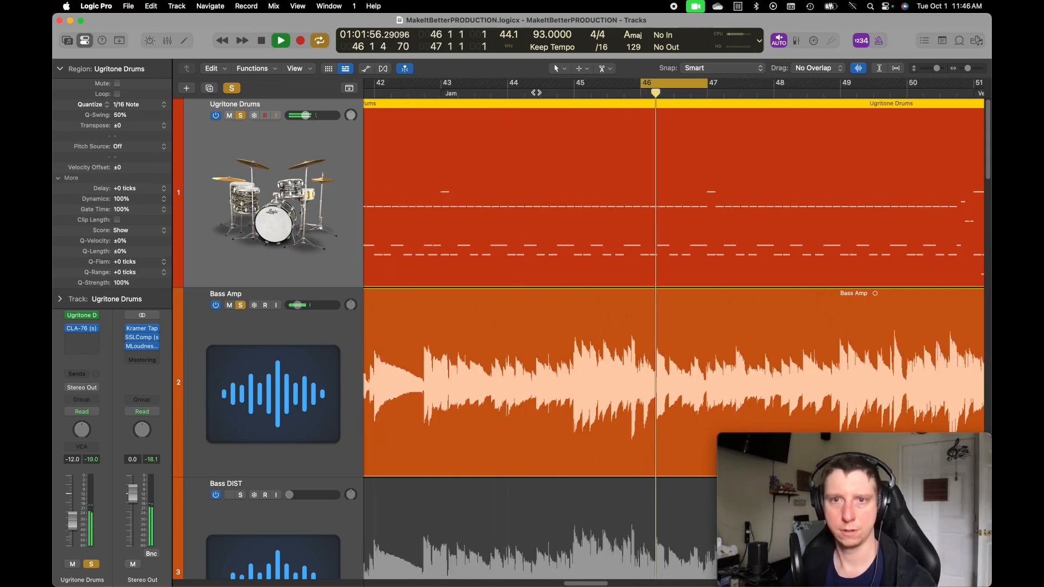
key(space)
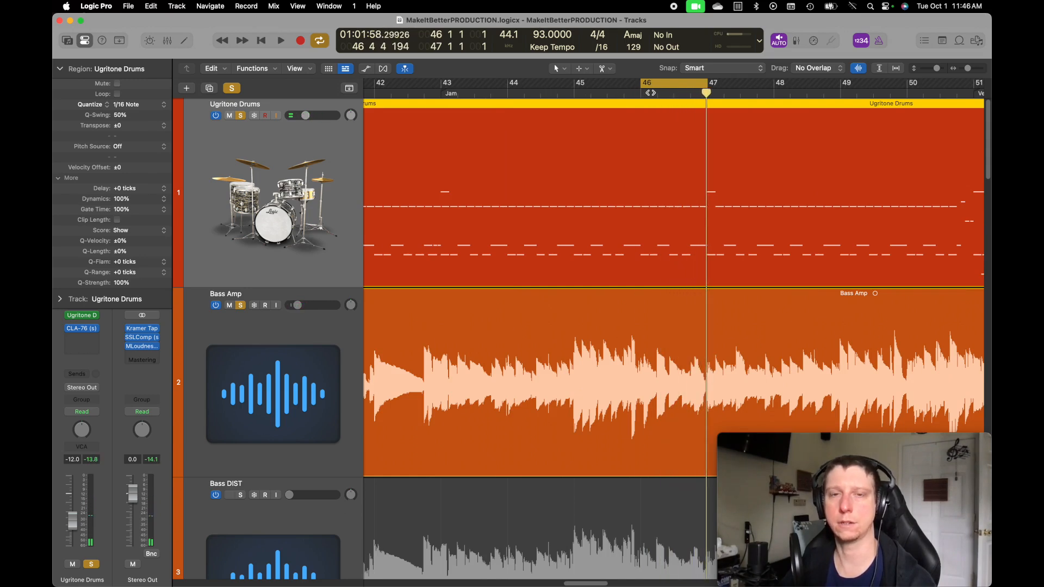
Turn off the loop and listen through bars 57 to 59 of Verse2 for a replacement bass passage
key(c)
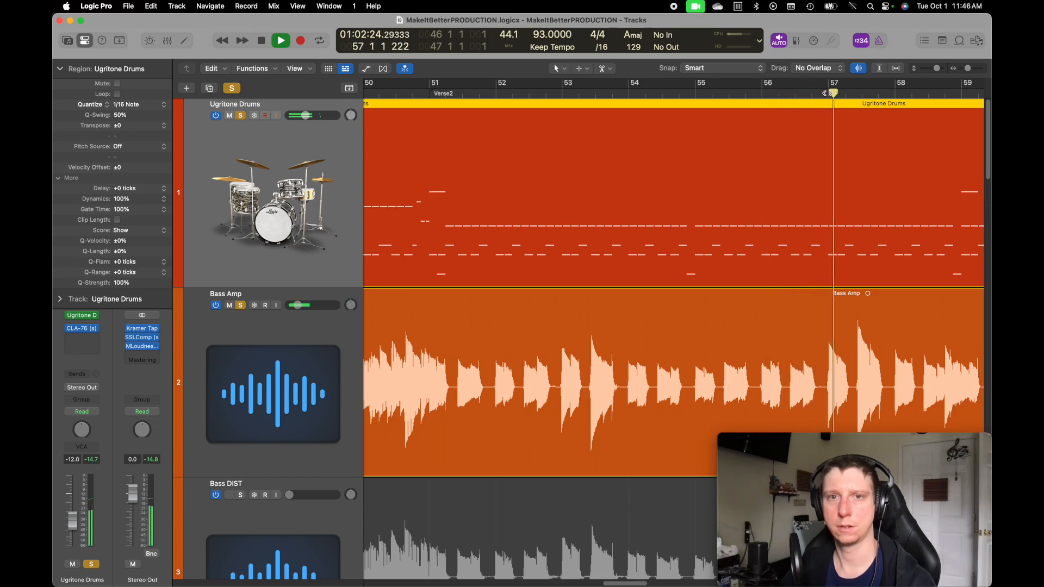
scroll(827, 94, right, 10)
scroll(751, 97, right, 8)
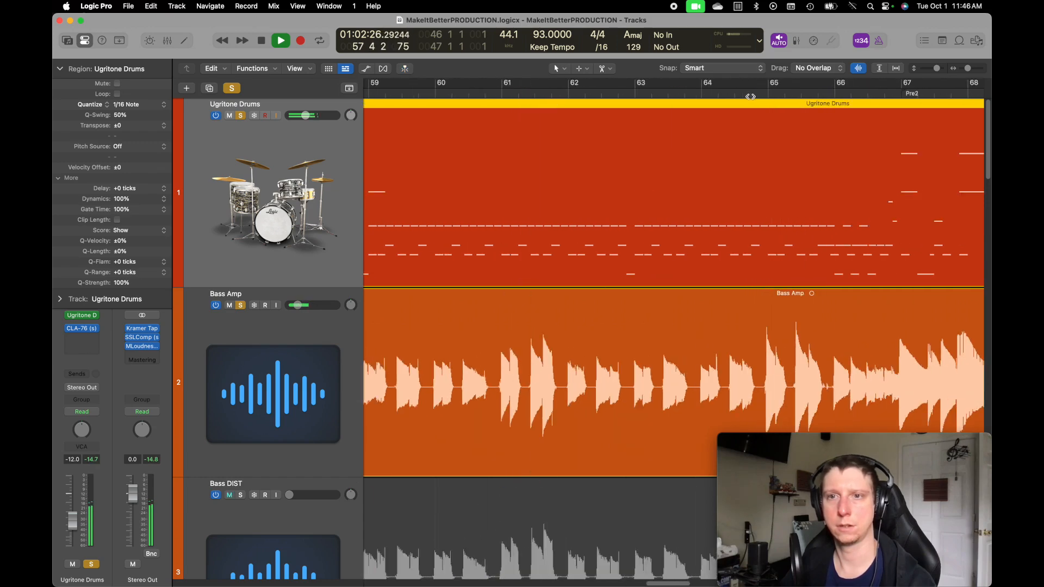
scroll(750, 97, left, 4)
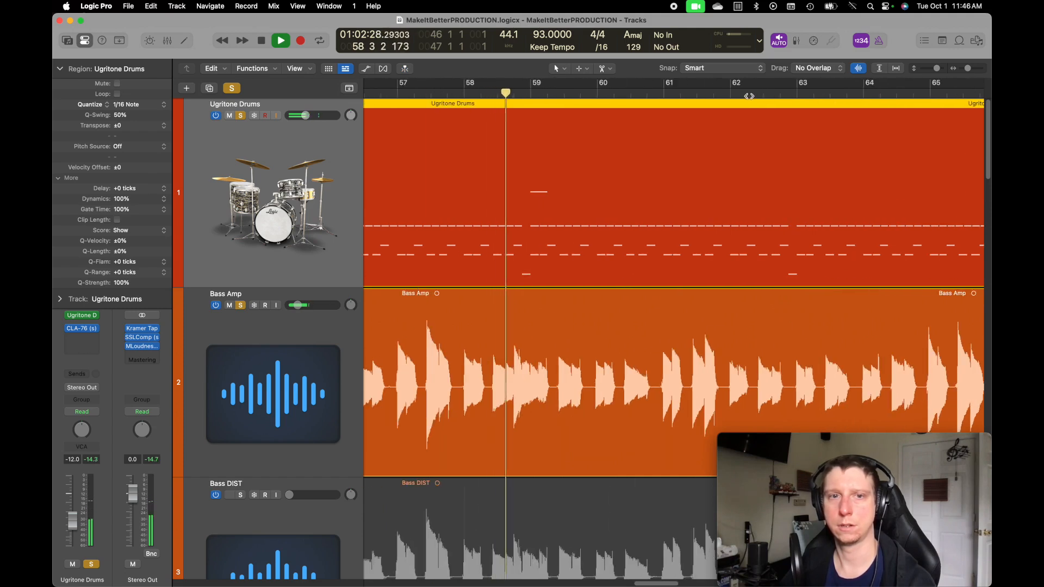
key(space)
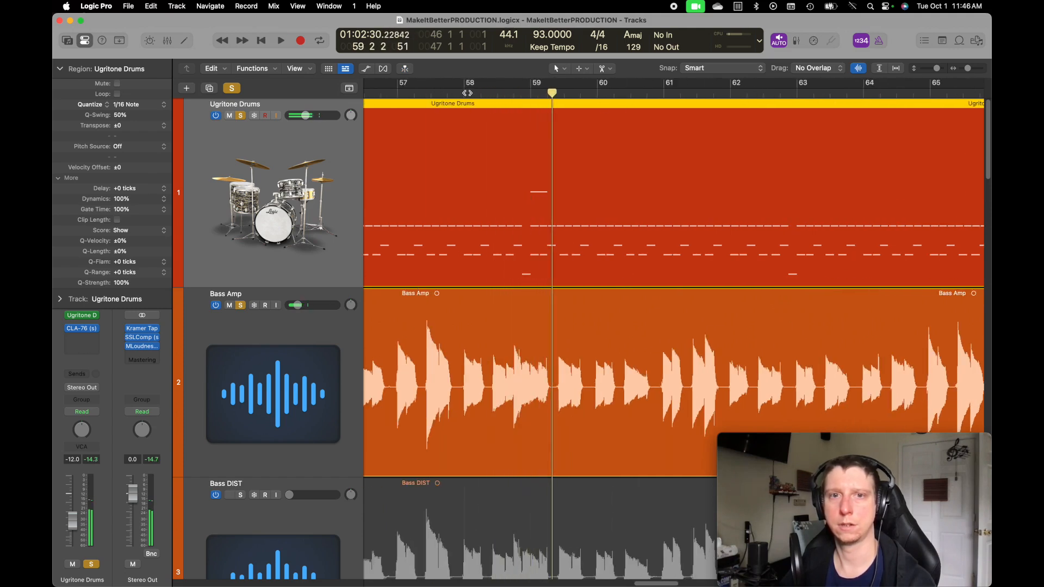
Set the cycle range to bar 58, split the Bass Amp region at its boundaries, and turn cycling off
drag(464, 86, 530, 88)
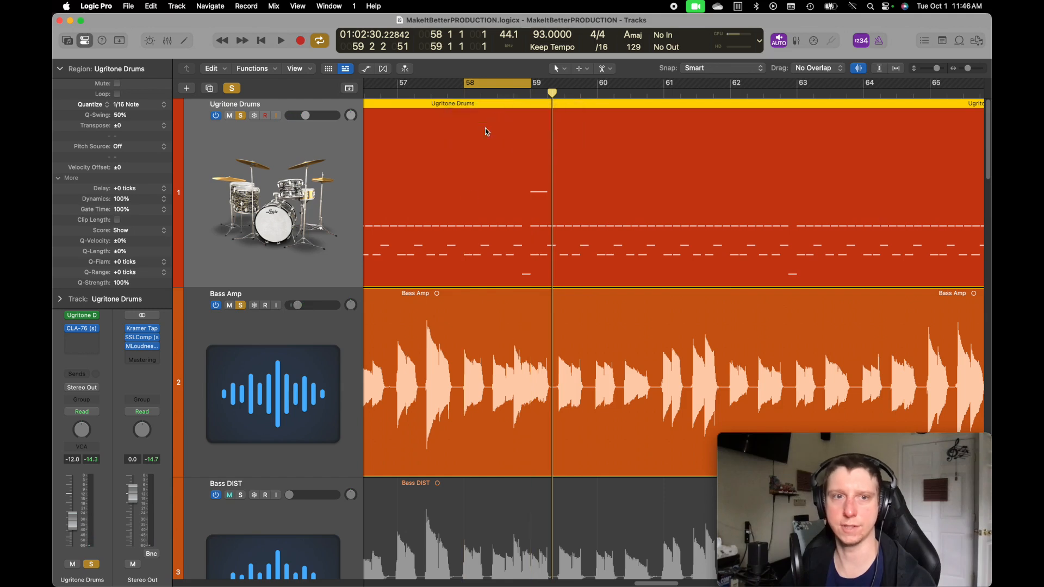
click(469, 289)
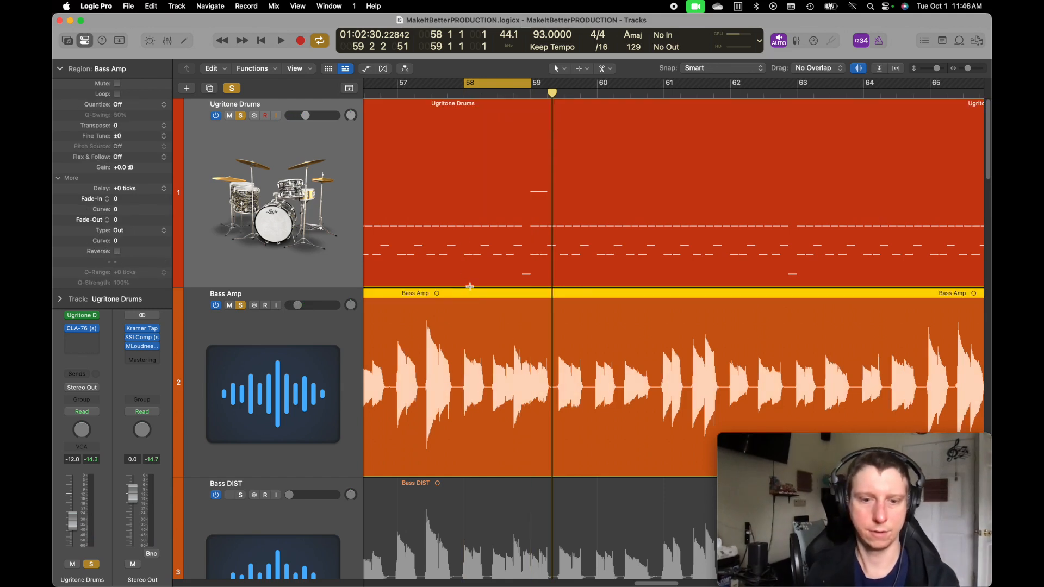
key(super+backslash)
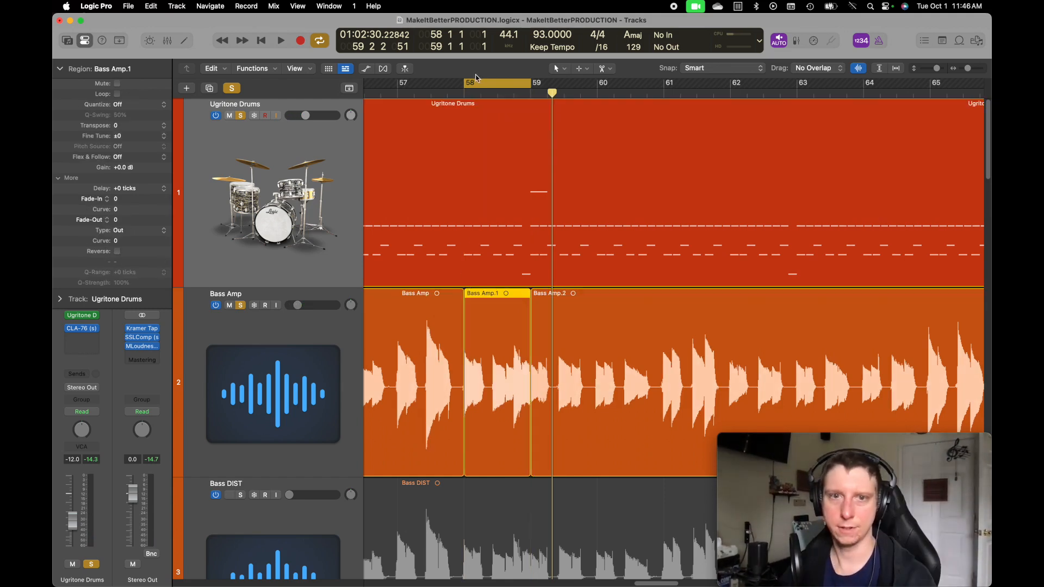
click(500, 85)
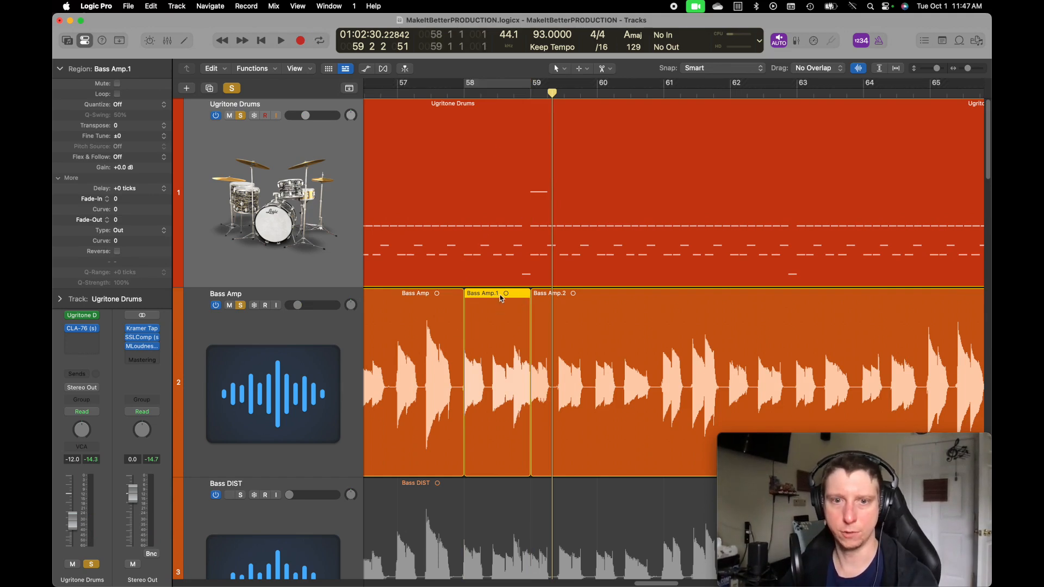
Copy the bar 58 bass piece to the start of bar 46 in the Jam section and play it back
drag(500, 298, 753, 294)
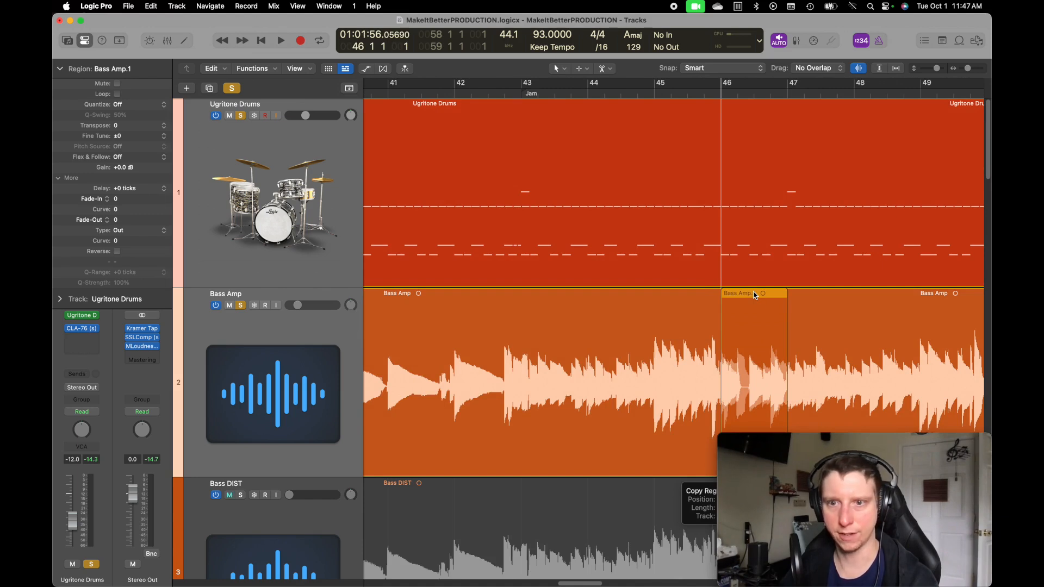
drag(754, 294, 753, 294)
click(722, 95)
key(space)
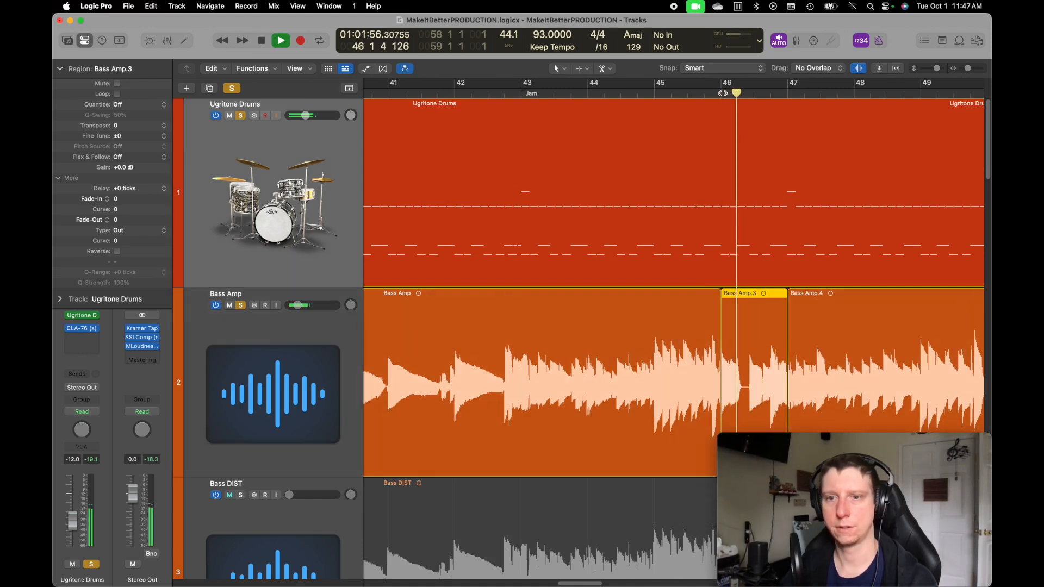
key(space)
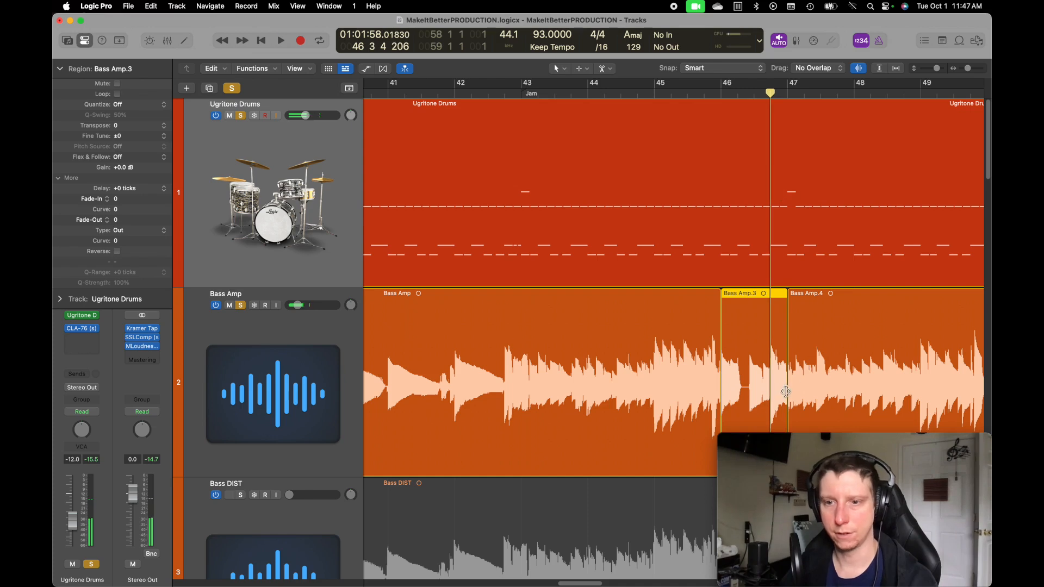
Trim the end of the copied bass piece back to the first beat of bar 46 and check the patched passage
drag(787, 392, 738, 402)
click(718, 95)
key(space)
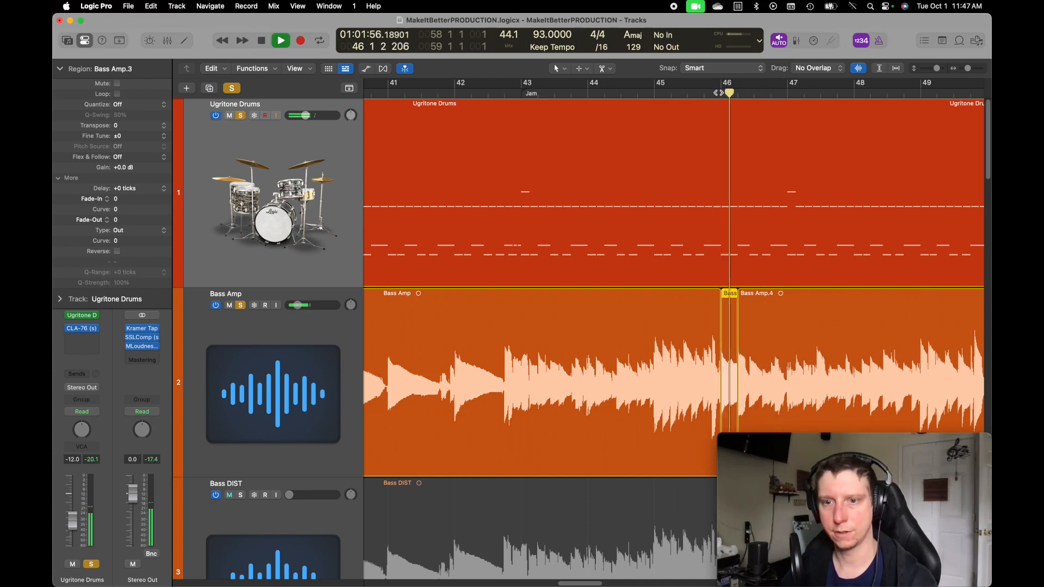
key(space)
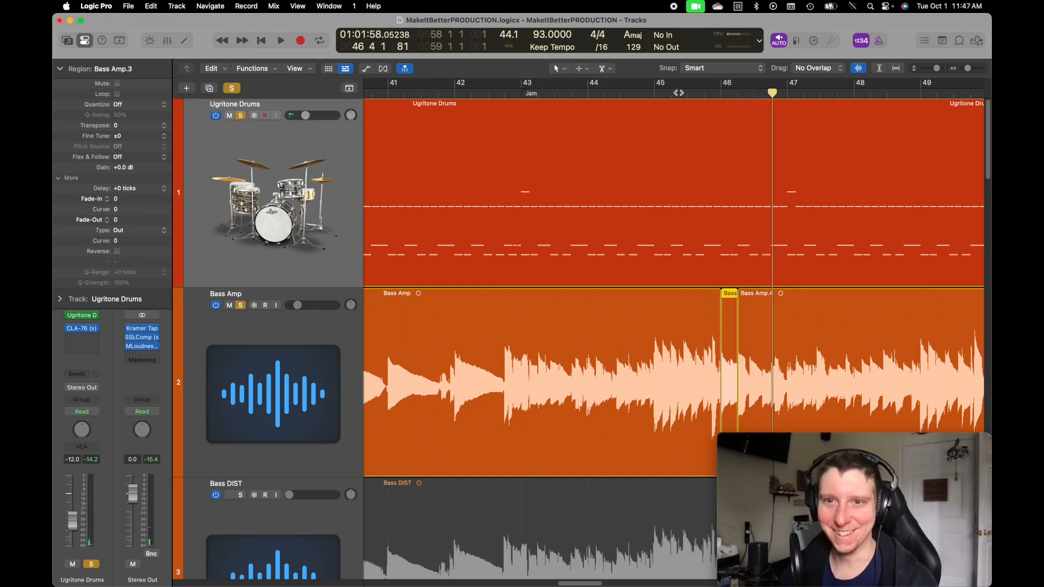
click(655, 92)
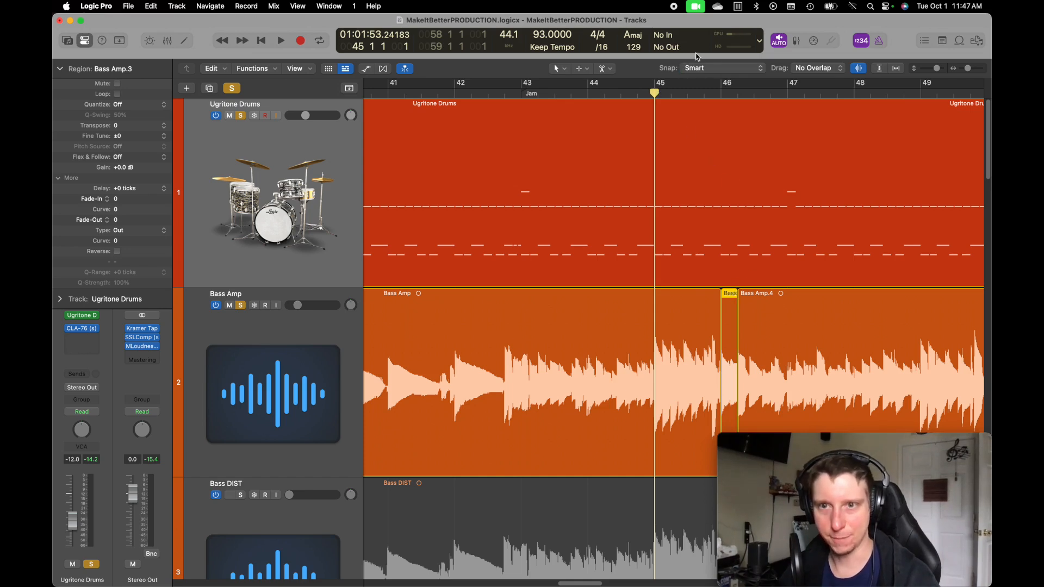
click(723, 97)
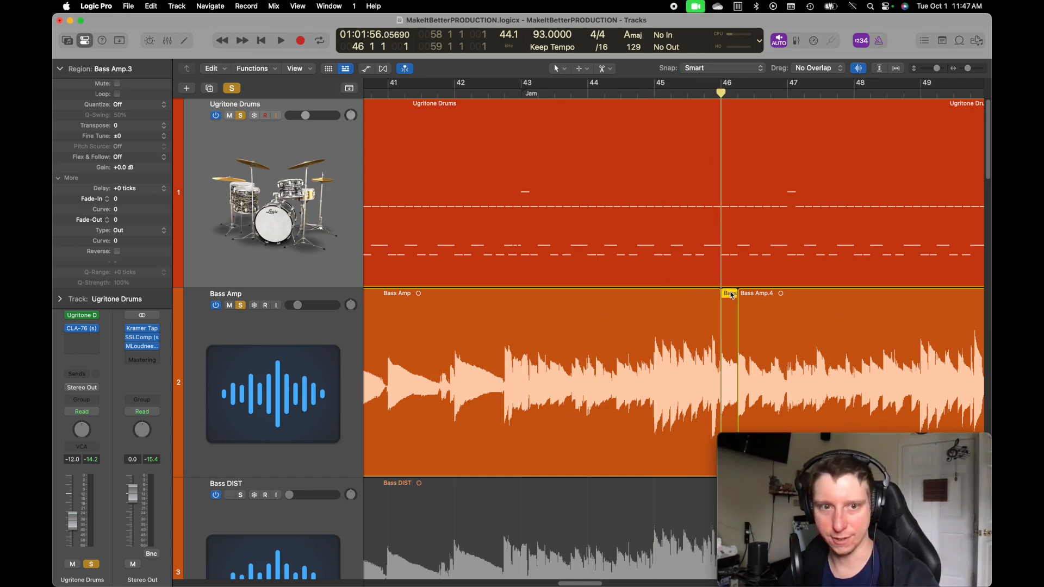
Compare the patched bar 46 bass with the original by undoing the patch, looping bars 45 to 47, and restoring the patch
click(730, 293)
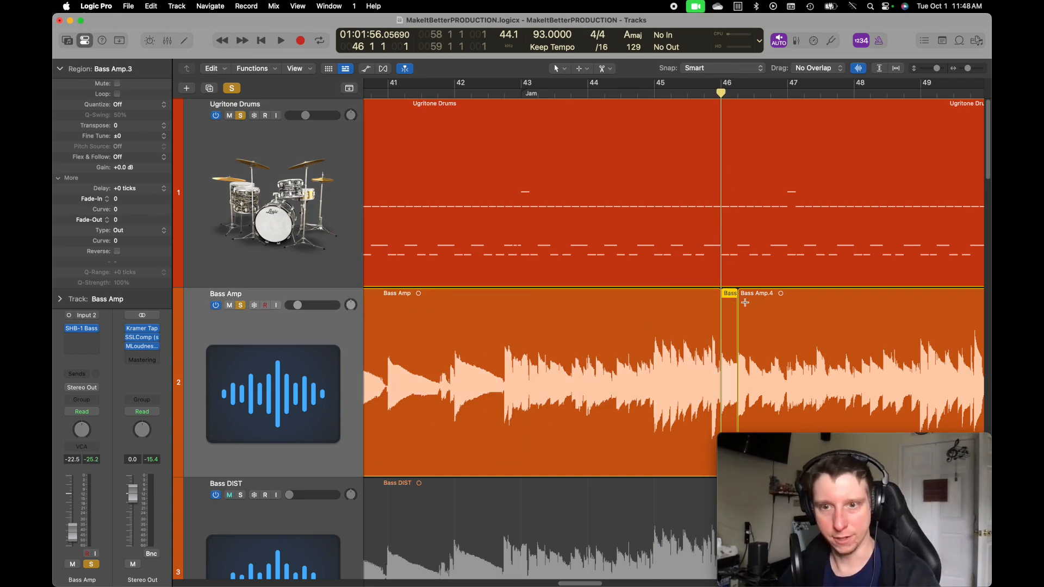
key(super+z)
key(super+z)
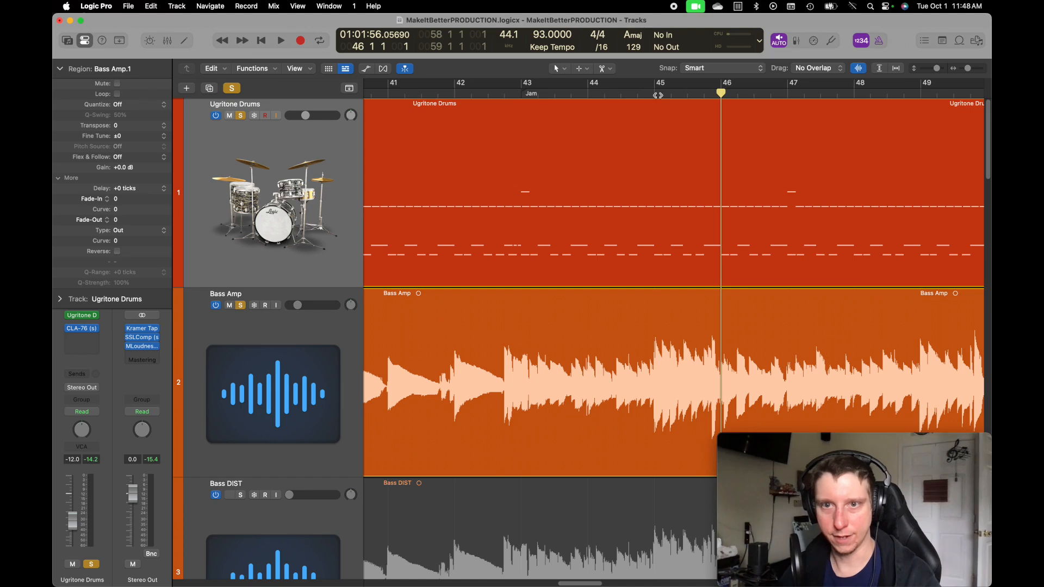
drag(654, 90, 789, 96)
key(space)
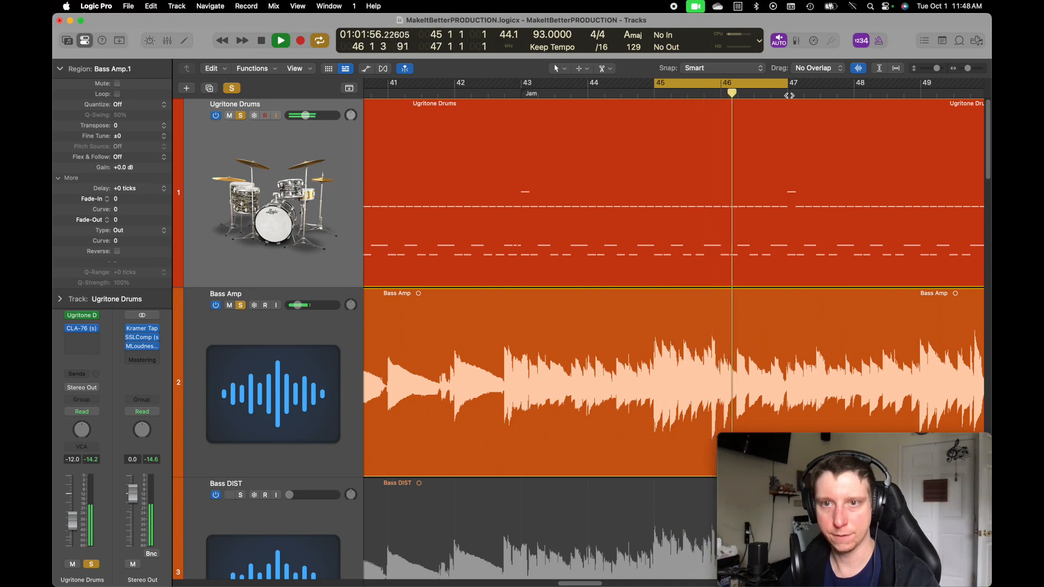
key(space)
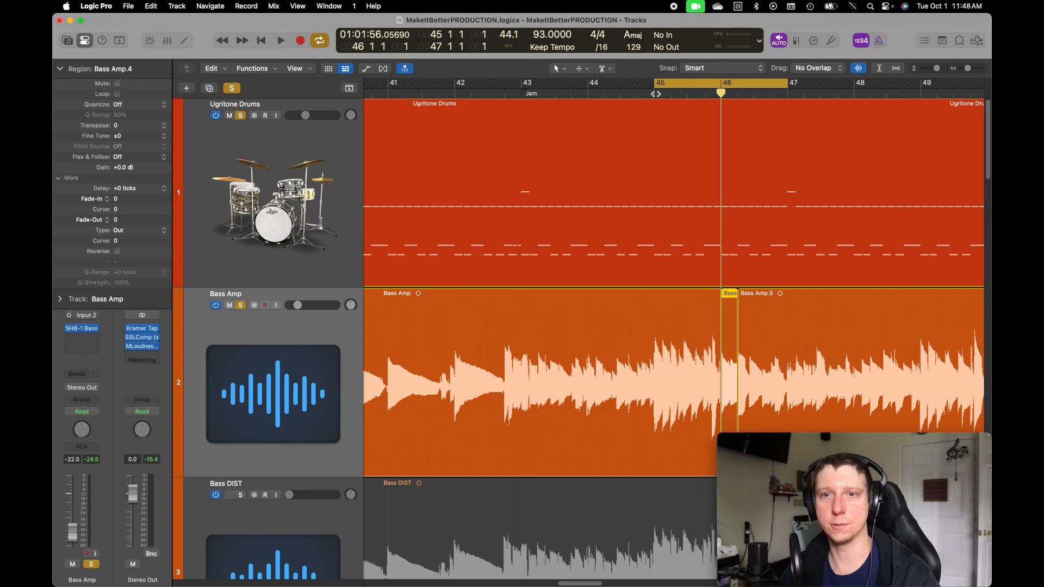
Apply equal-power crossfades between the bar 46 patch and its neighbouring Bass Amp regions, play the joins in the loop, and turn cycling off
key(space)
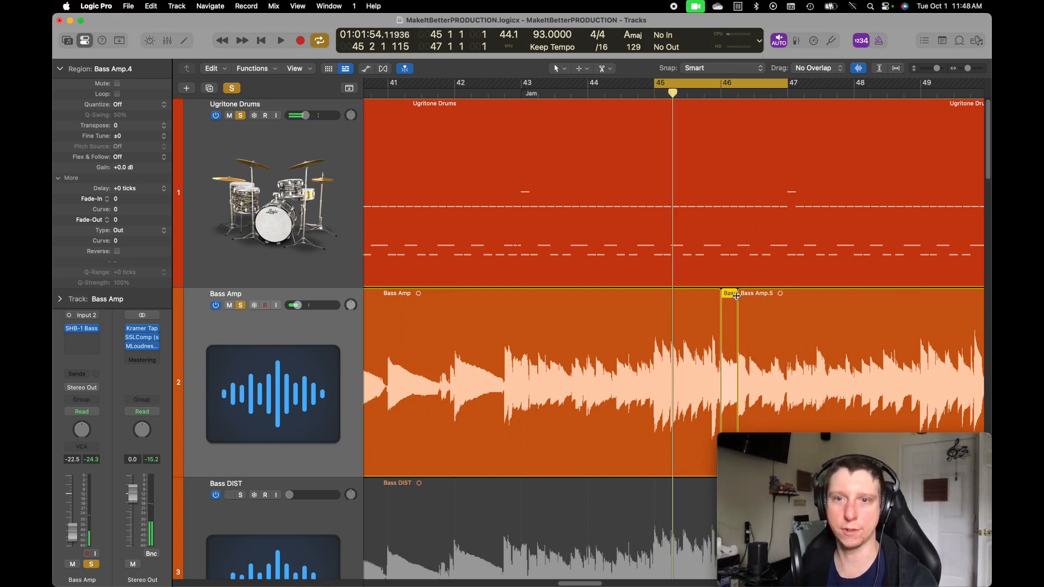
shift+click(715, 308)
shift+click(752, 298)
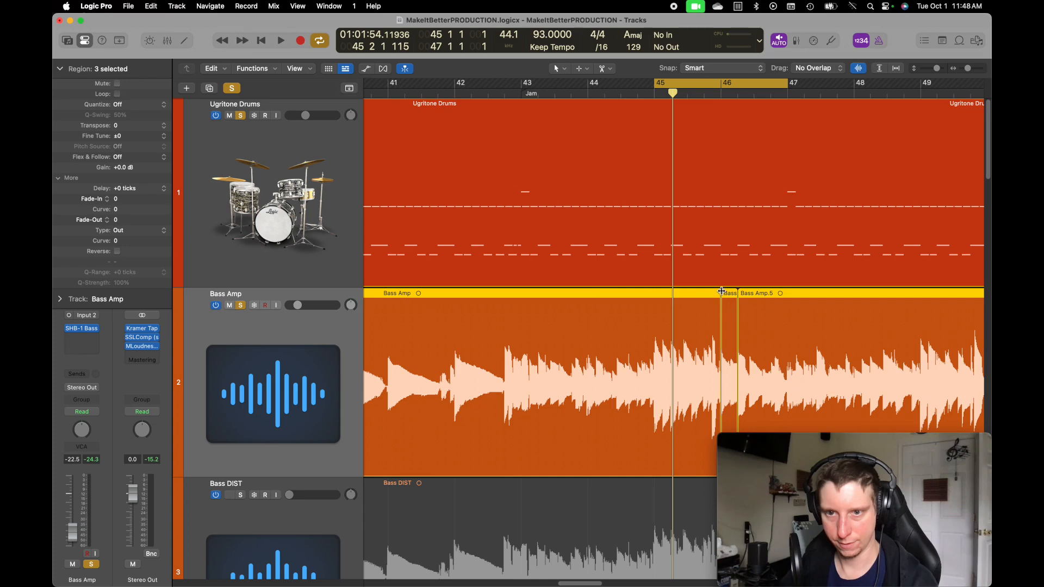
key(space)
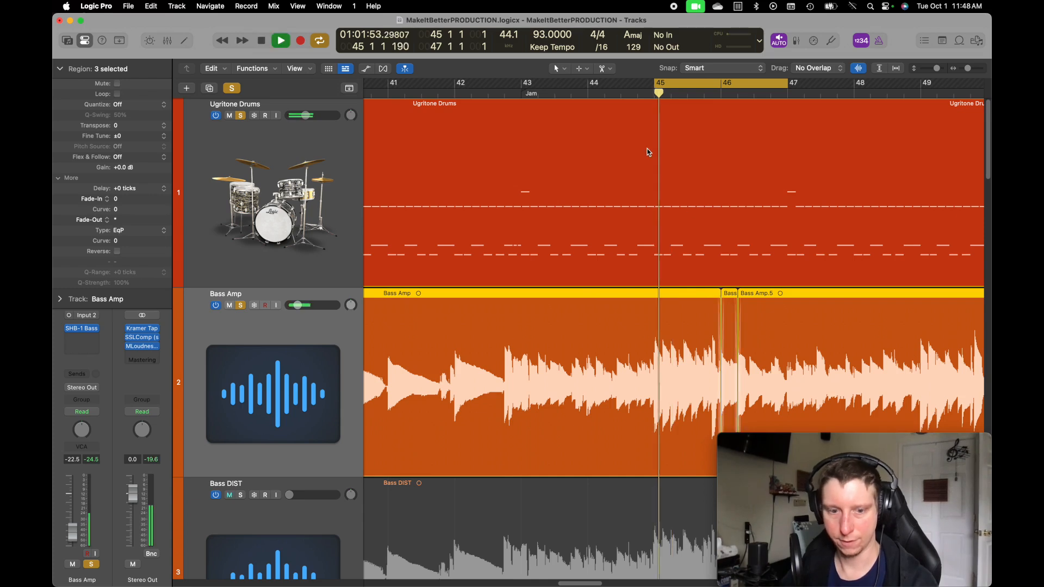
key(c)
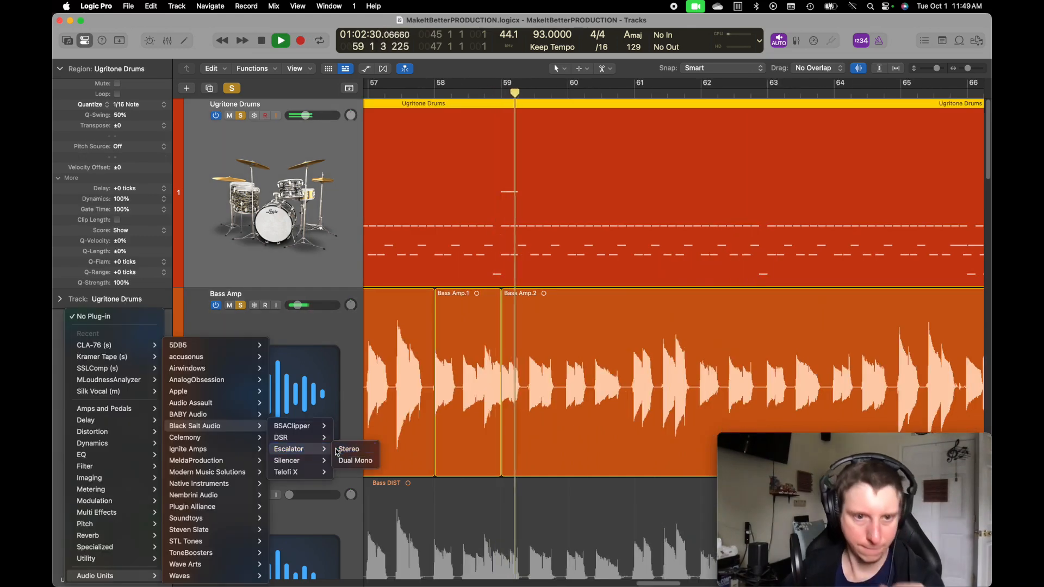
Insert the stereo version of Black Salt Audio's Escalator on the Ugritone Drums track, set it to 11%, and stop playback
click(347, 449)
drag(417, 278, 414, 286)
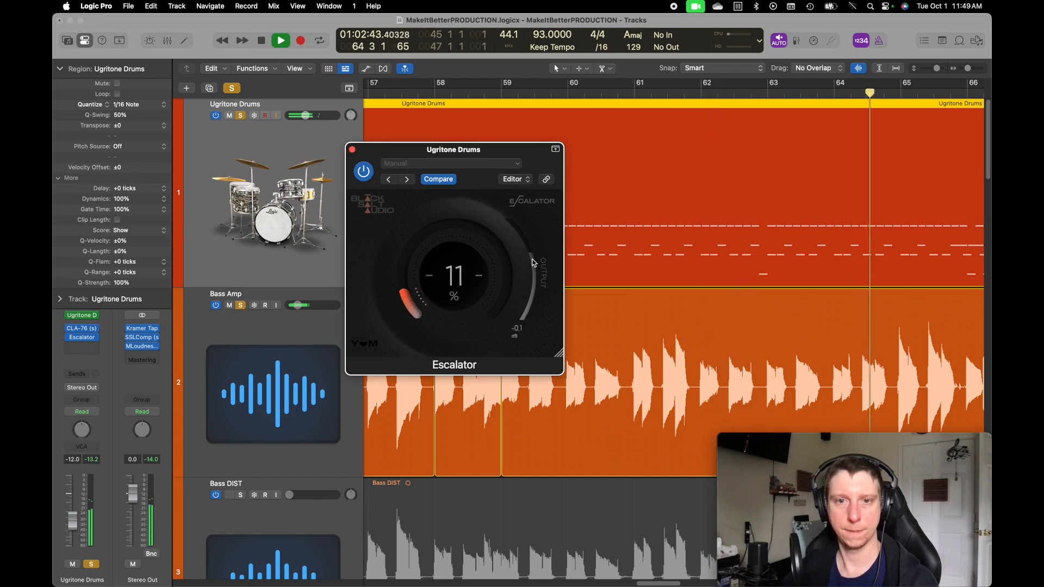
click(352, 149)
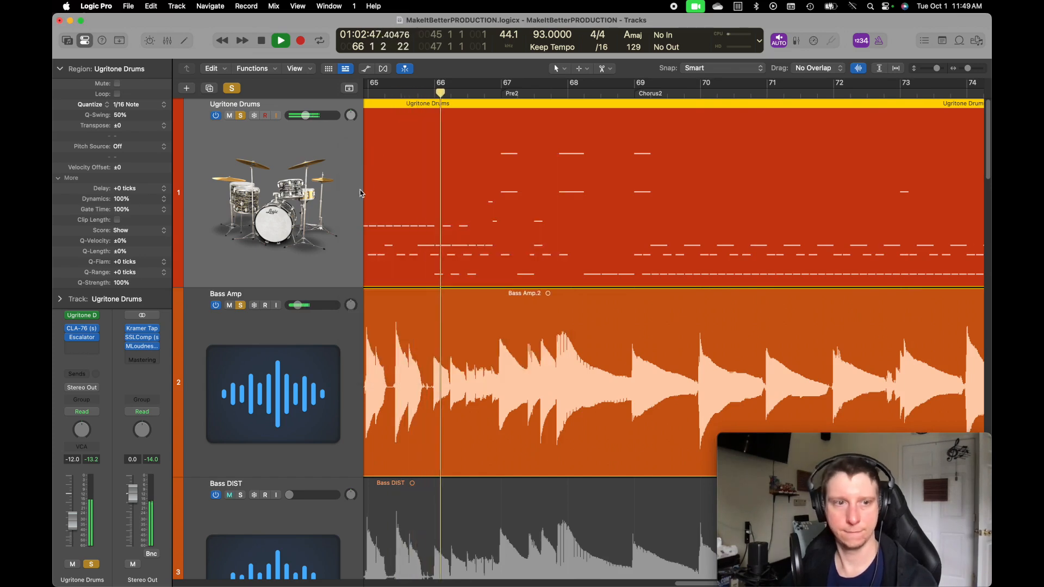
key(space)
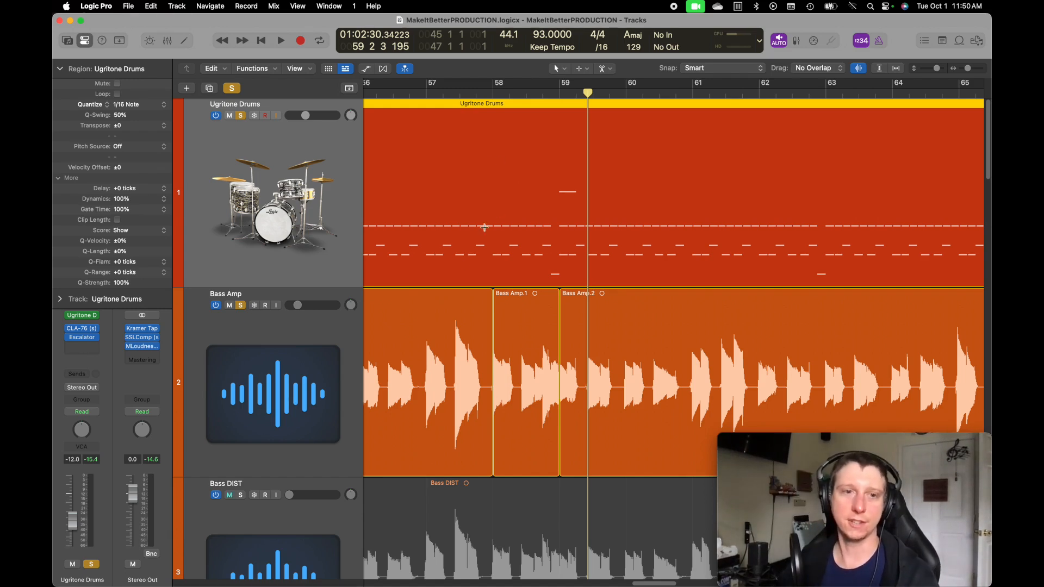
Move the playhead to bar 57, select the Bass Amp track, and switch its SHB-1 Bass plug-in back on
click(322, 298)
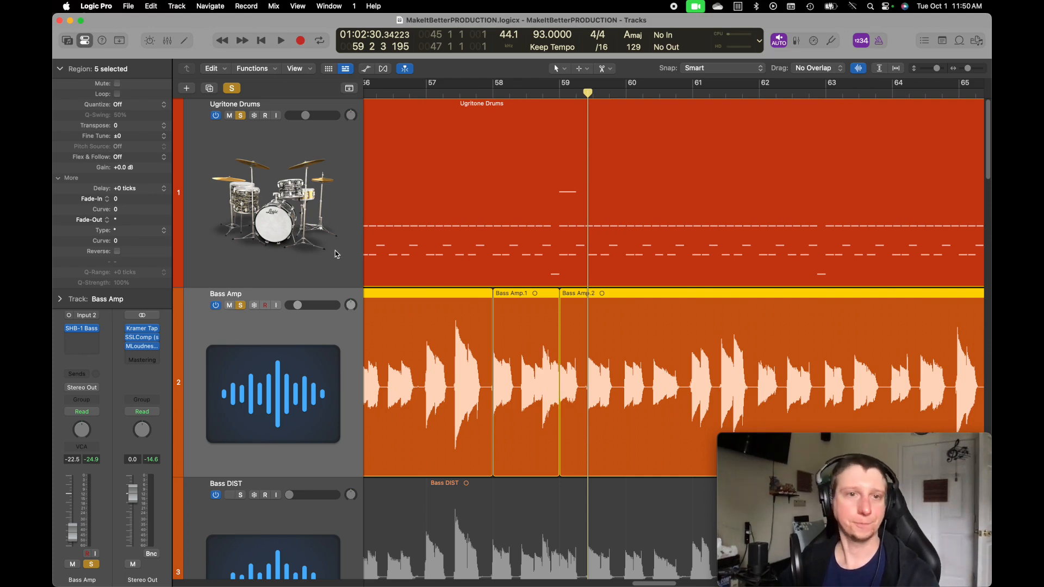
click(489, 123)
click(494, 92)
click(430, 90)
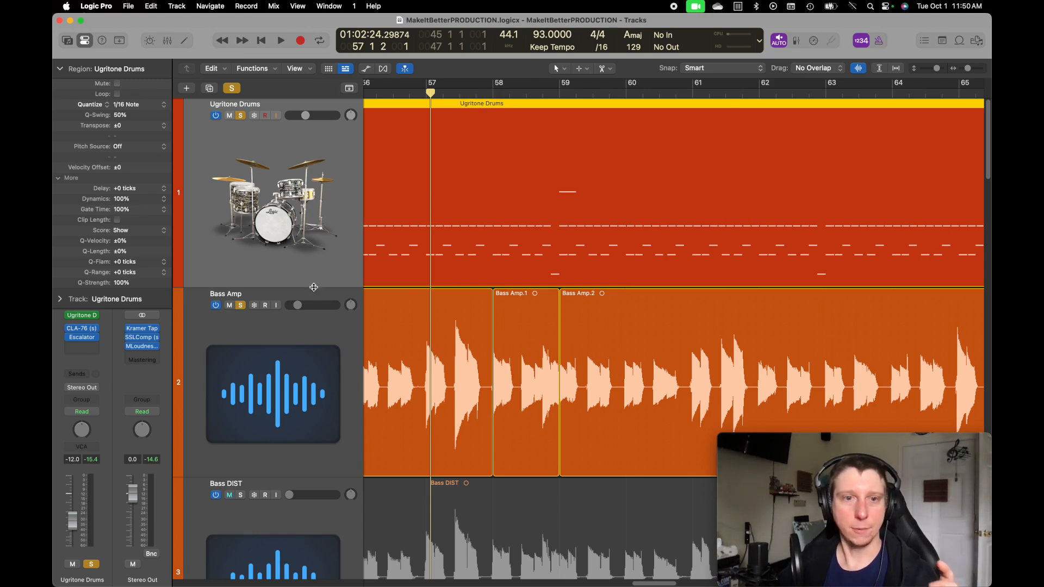
click(314, 293)
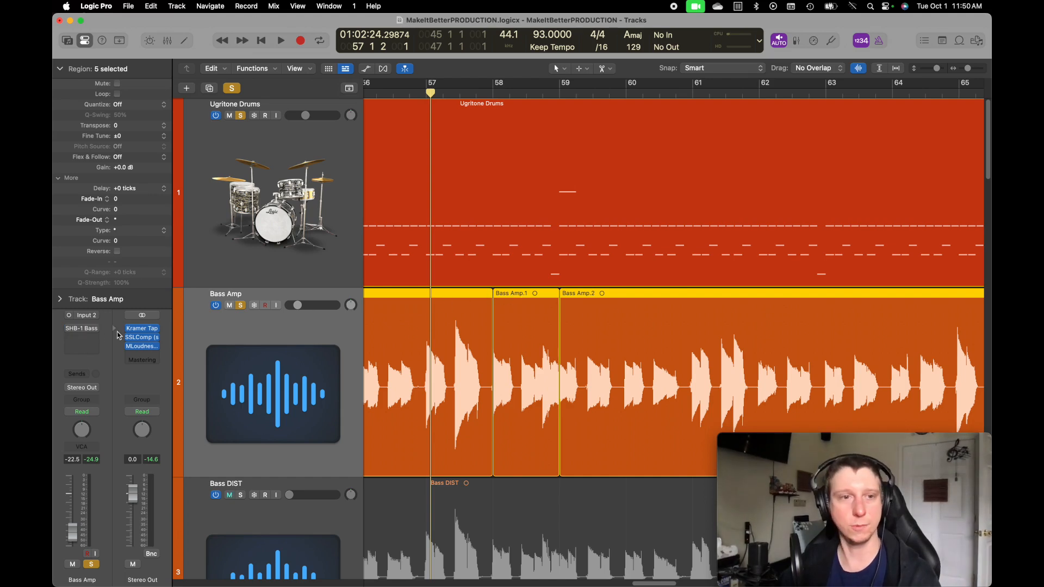
click(69, 329)
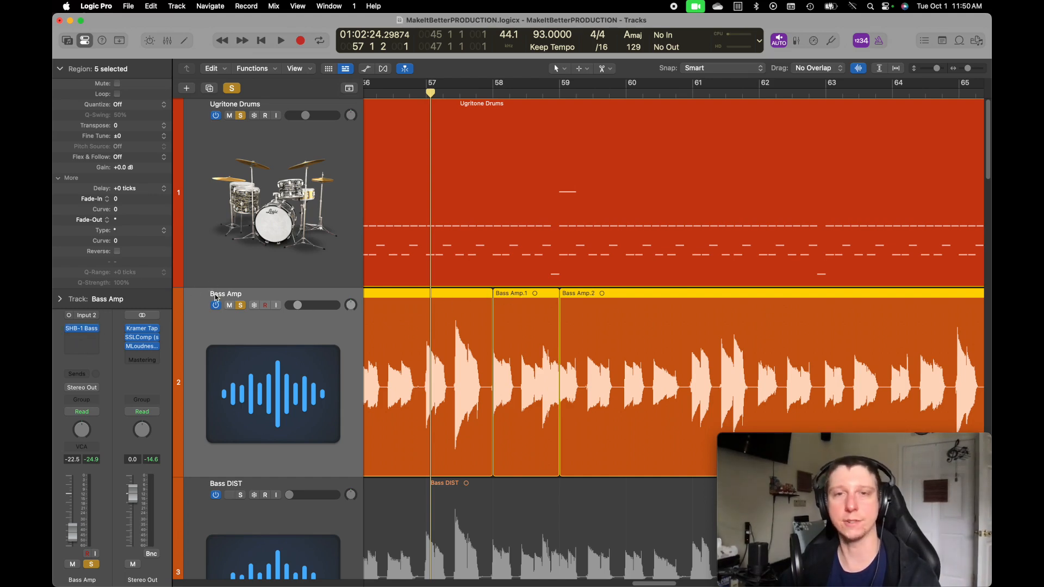